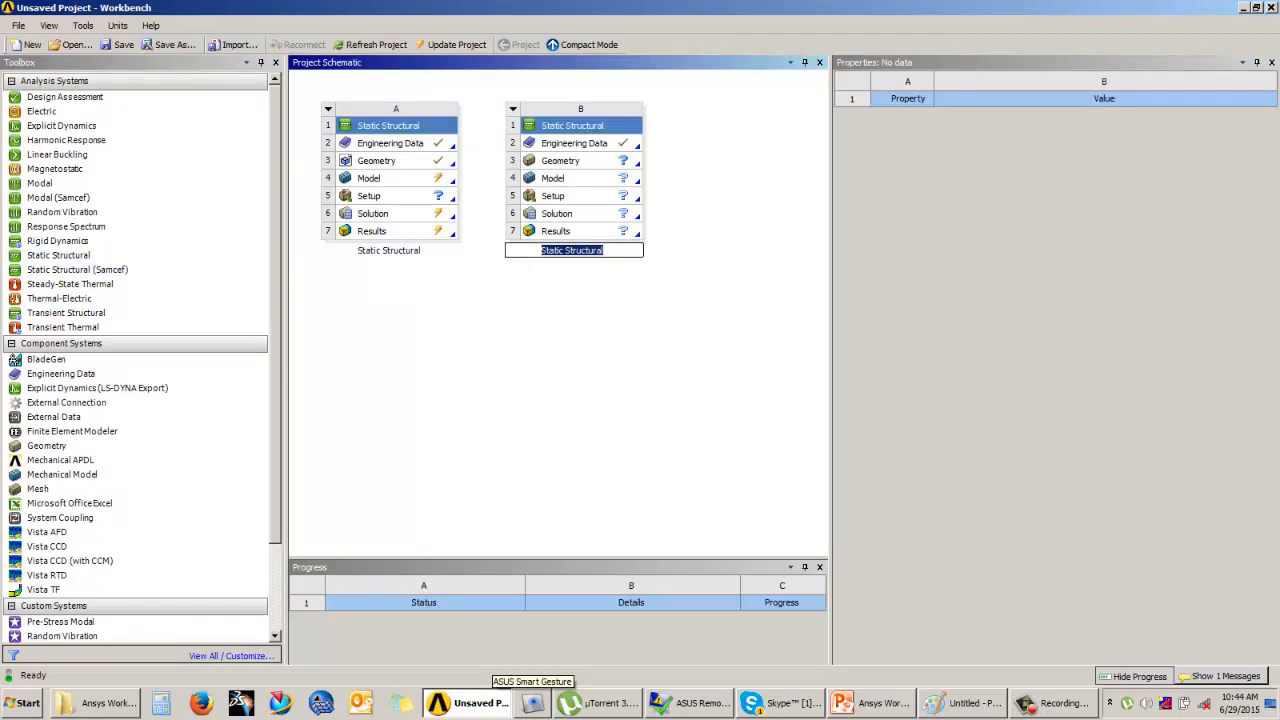
Step: Rename the second Static Structural system as "Allen Wrench Static Analysis"
text(Allen Wren)
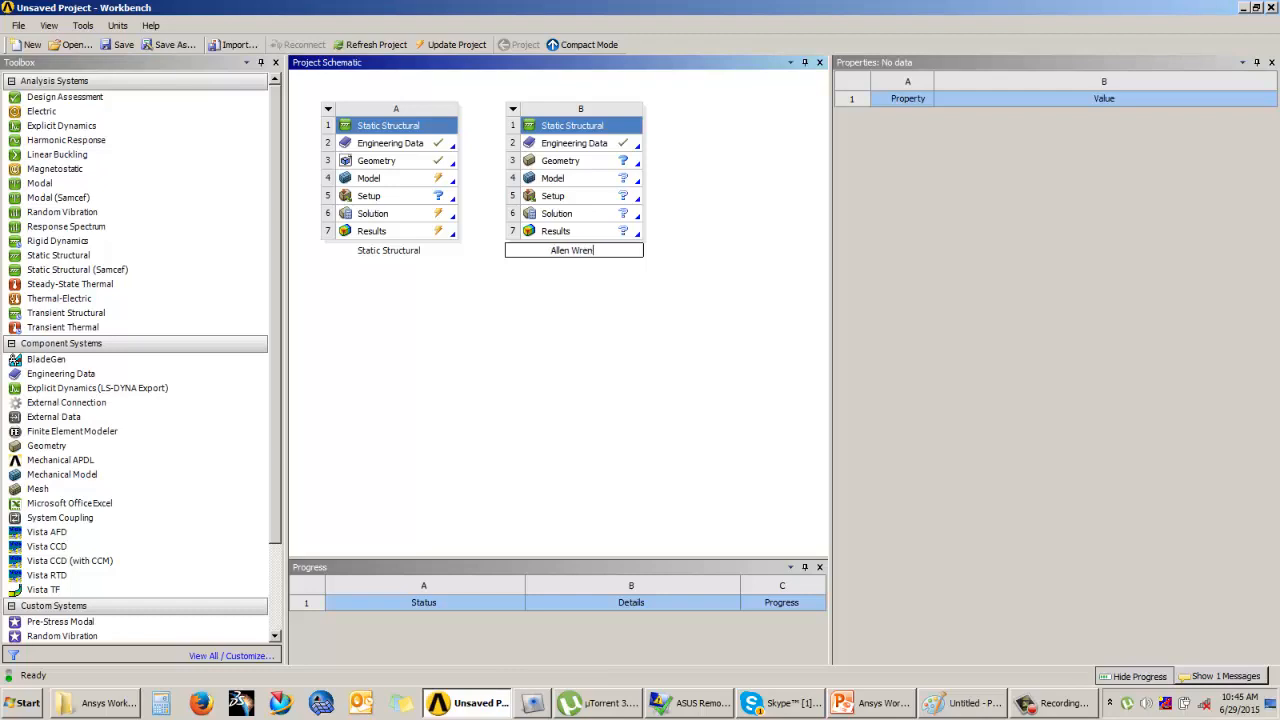
text(ch Static Analysis)
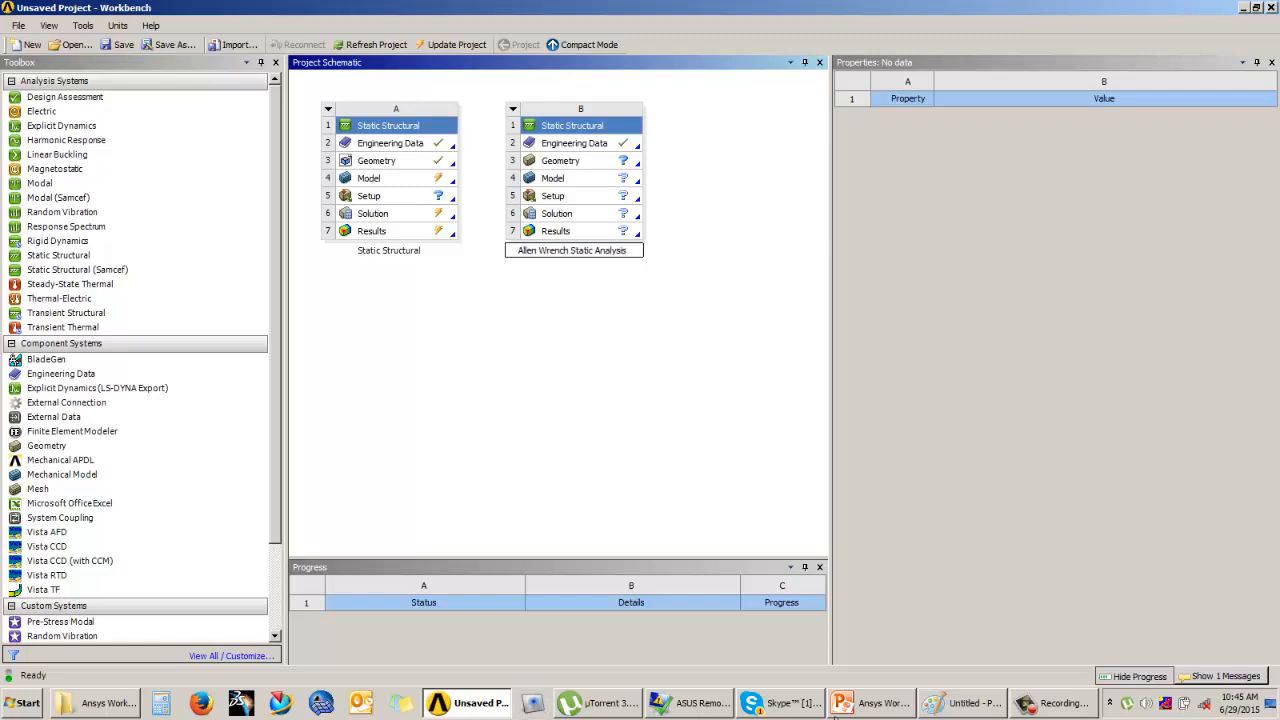
click(652, 430)
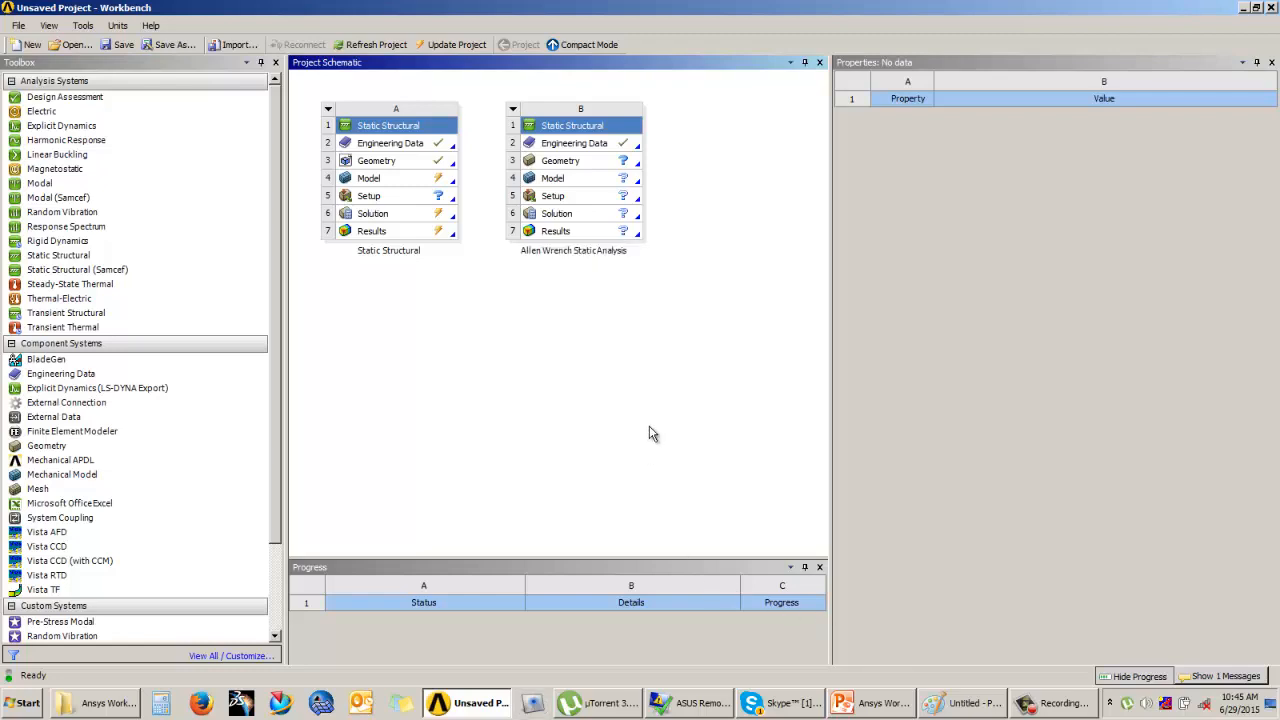
Step: Review the Allen wrench system's Structural Steel engineering data and its geometry's analysis type options
double_click(574, 143)
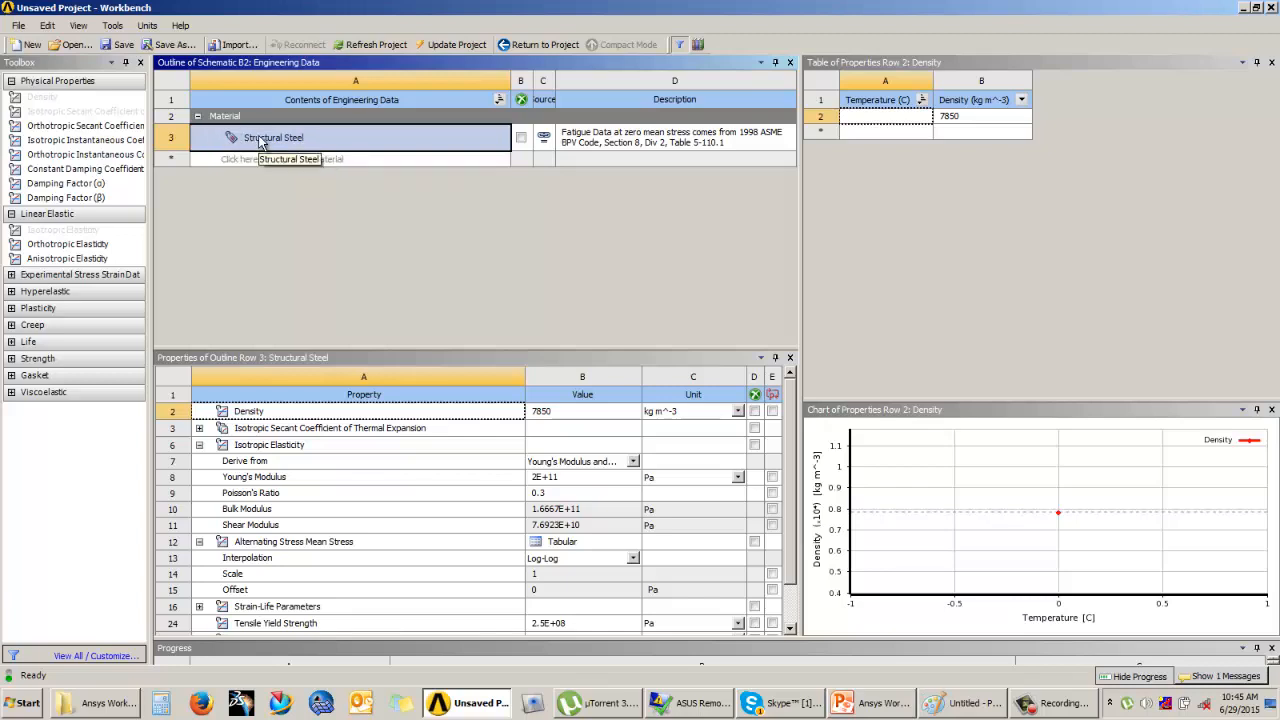
click(534, 47)
click(585, 162)
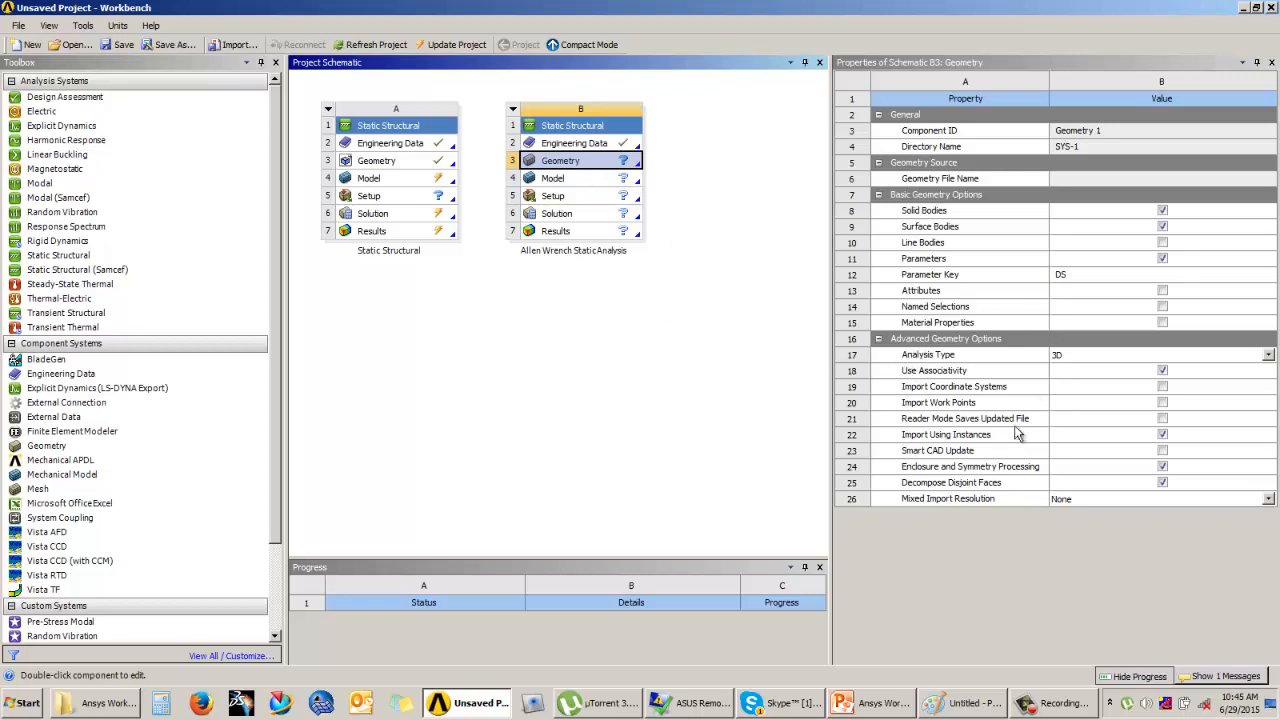
click(1078, 358)
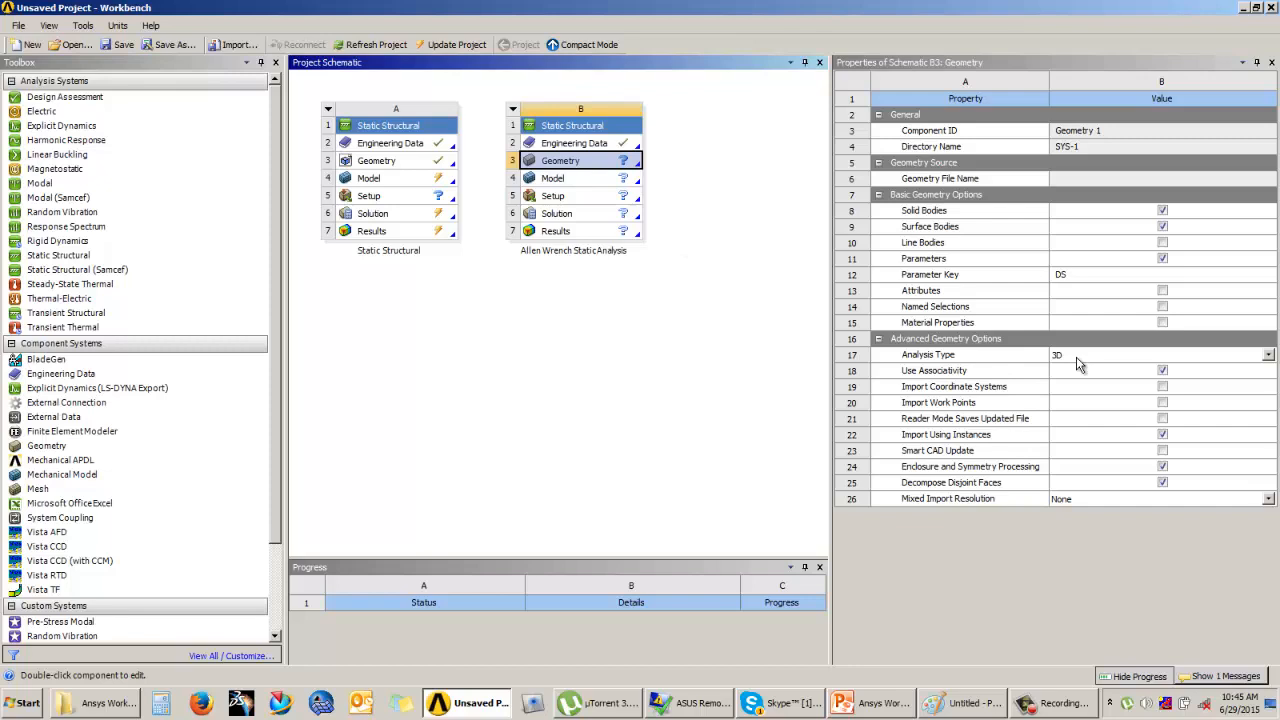
click(976, 354)
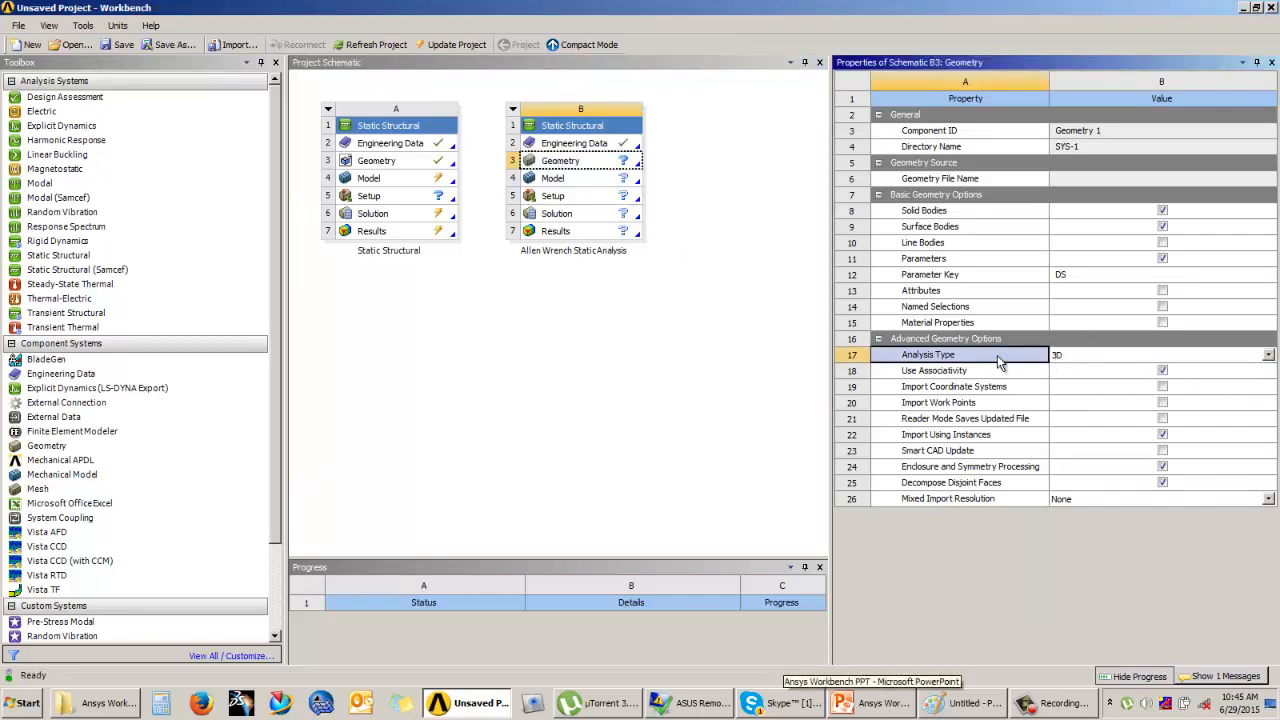
click(691, 329)
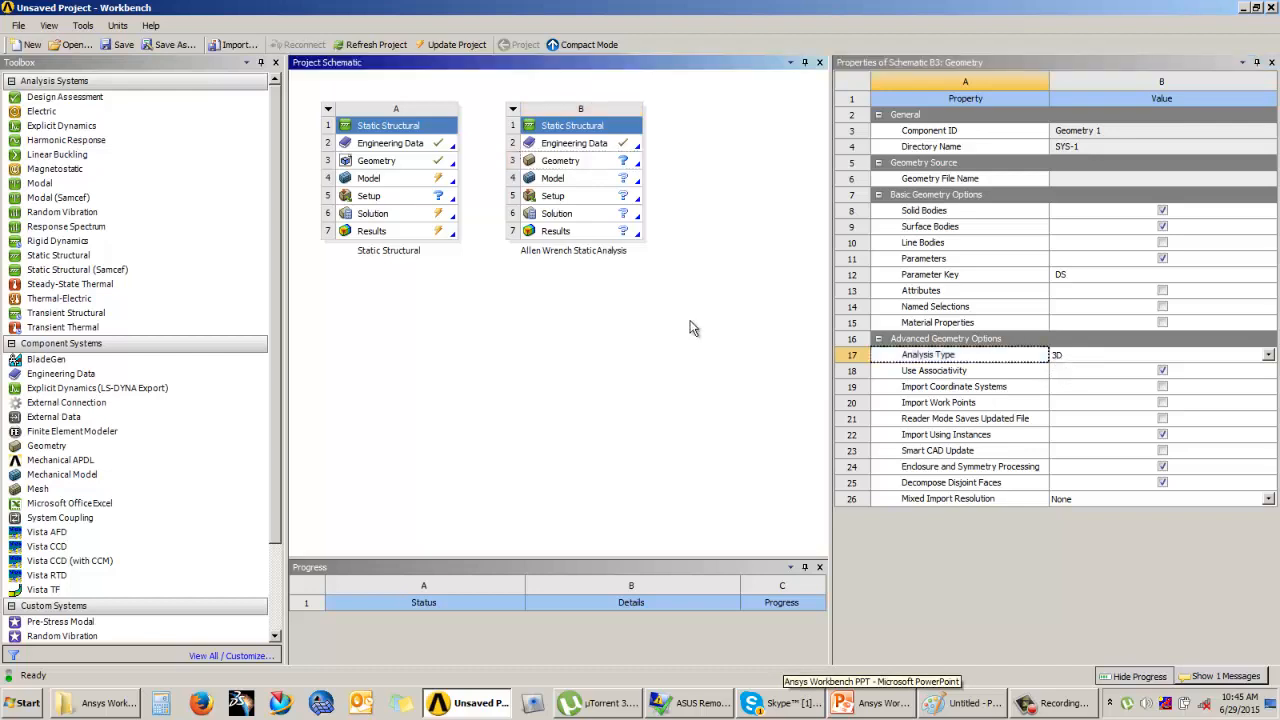
Step: Open the Allen wrench system's geometry in DesignModeler with centimeter as the length unit
click(595, 166)
double_click(595, 166)
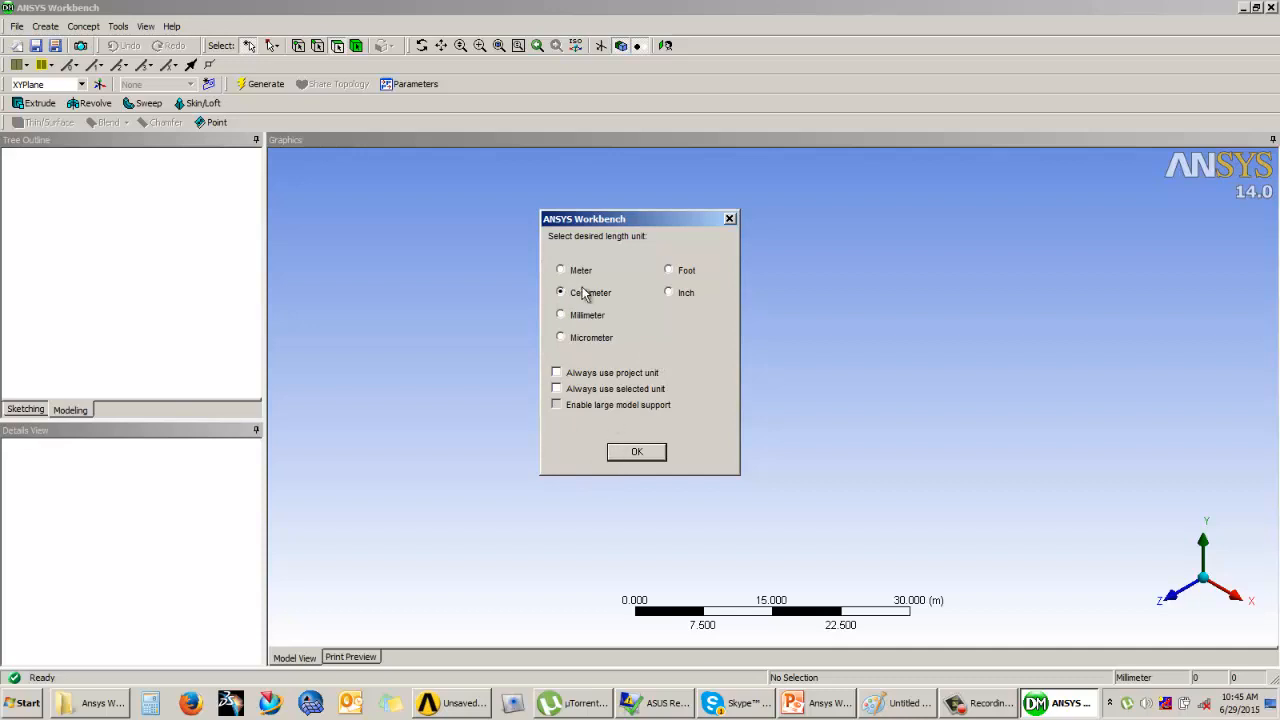
click(624, 452)
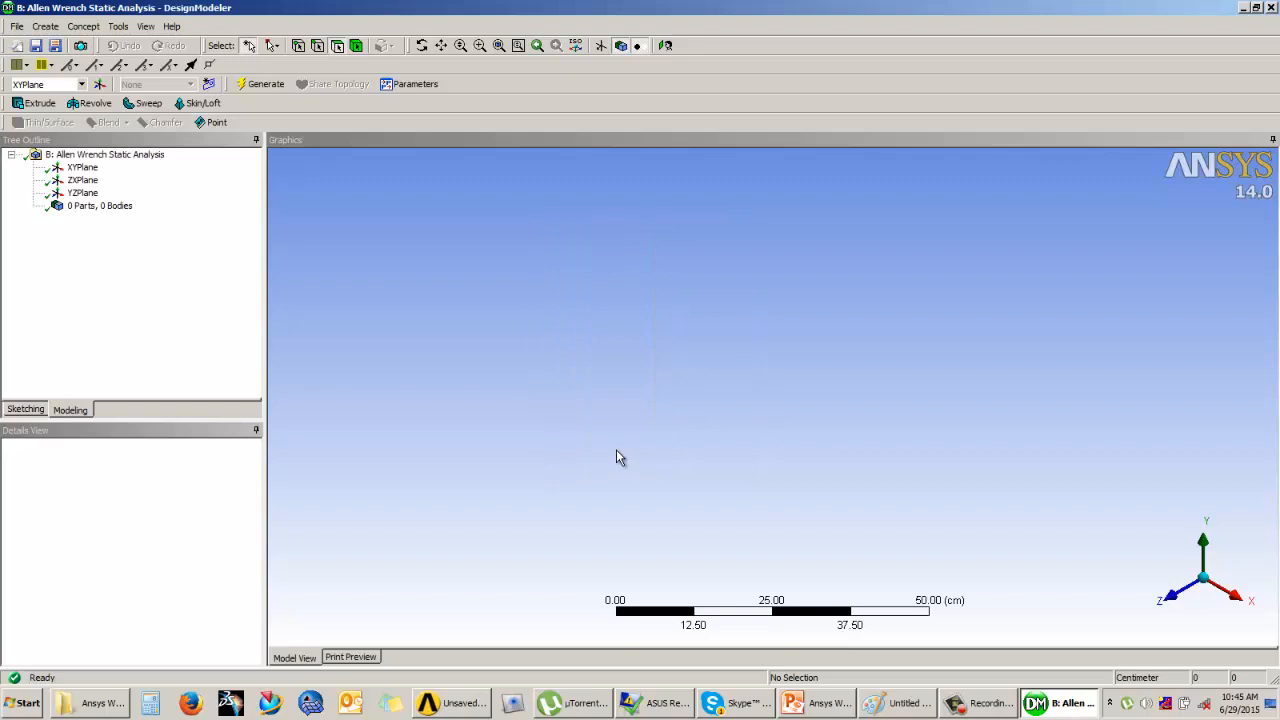
Step: Sketch an open L-shaped polyline on the XYPlane, starting on the Y axis, about 47 cm horizontally and about 17 cm downward
click(82, 167)
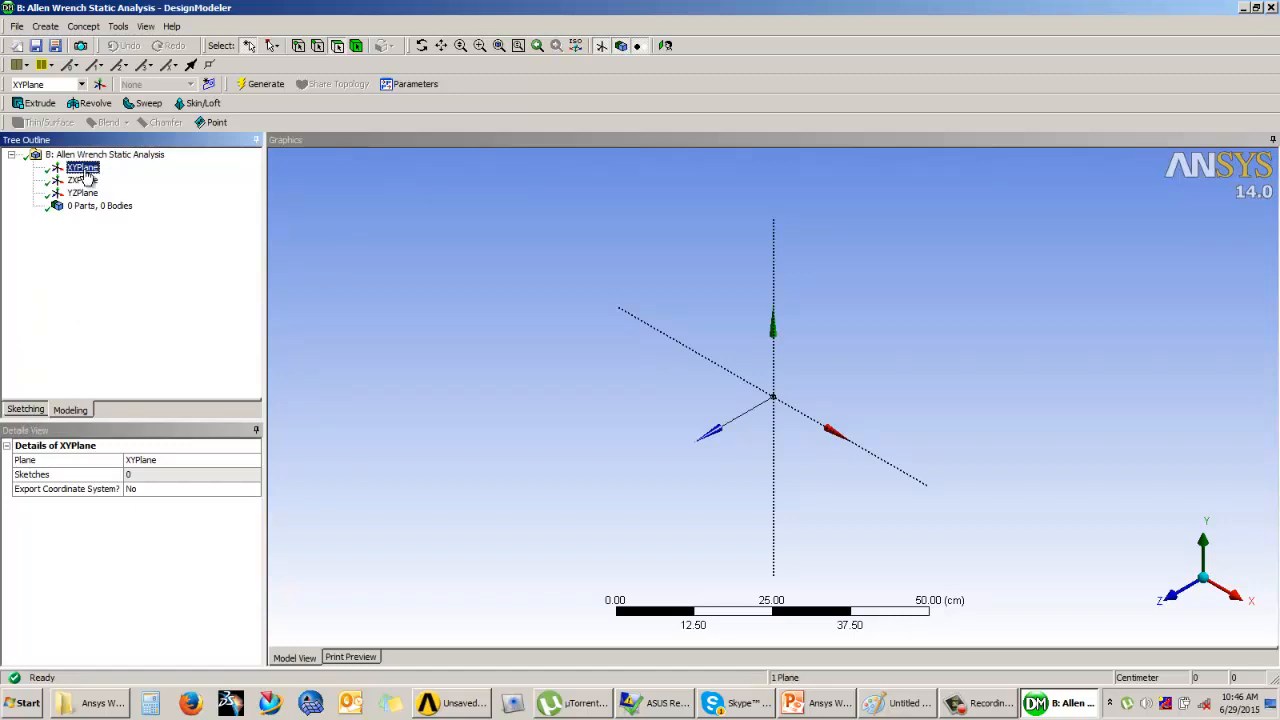
click(17, 411)
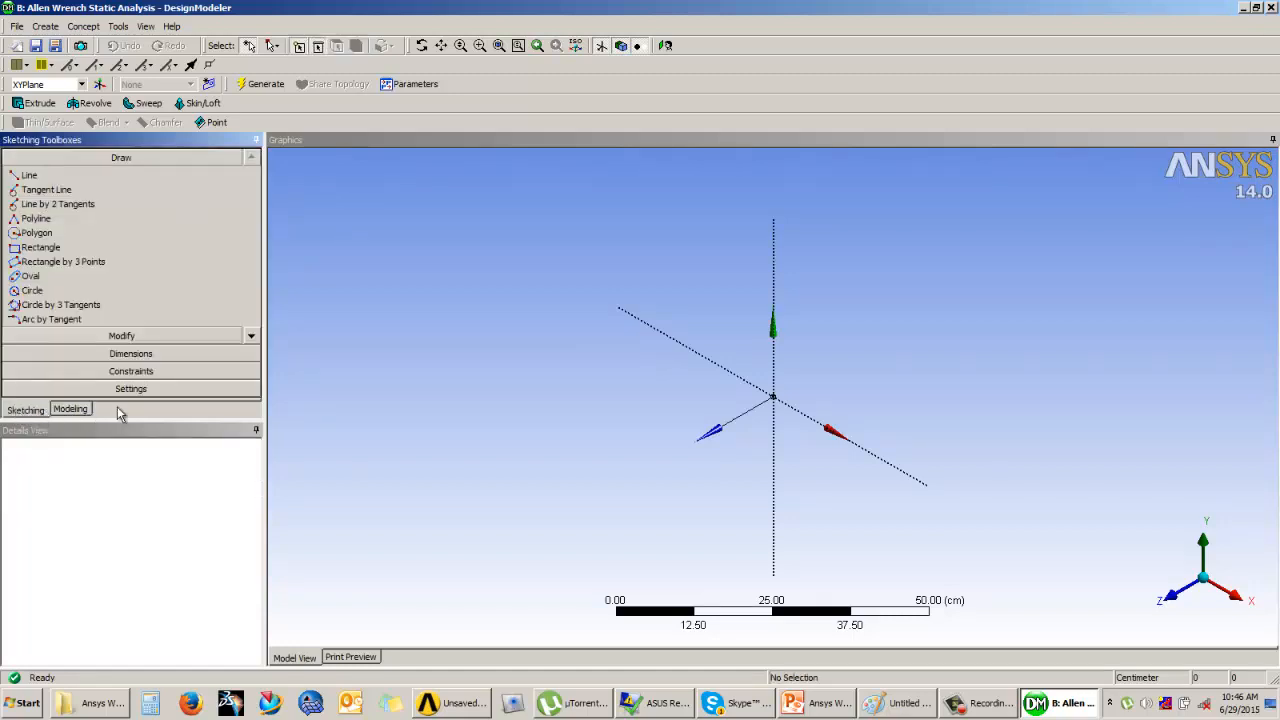
click(665, 46)
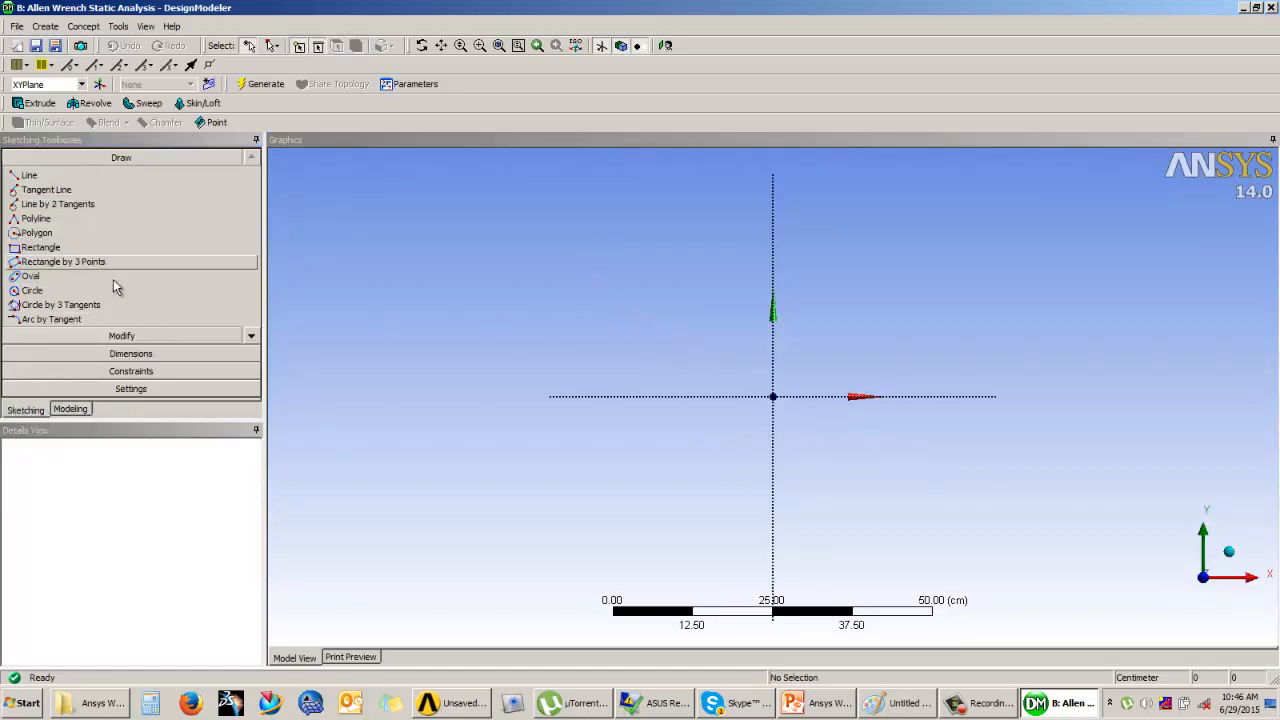
click(38, 218)
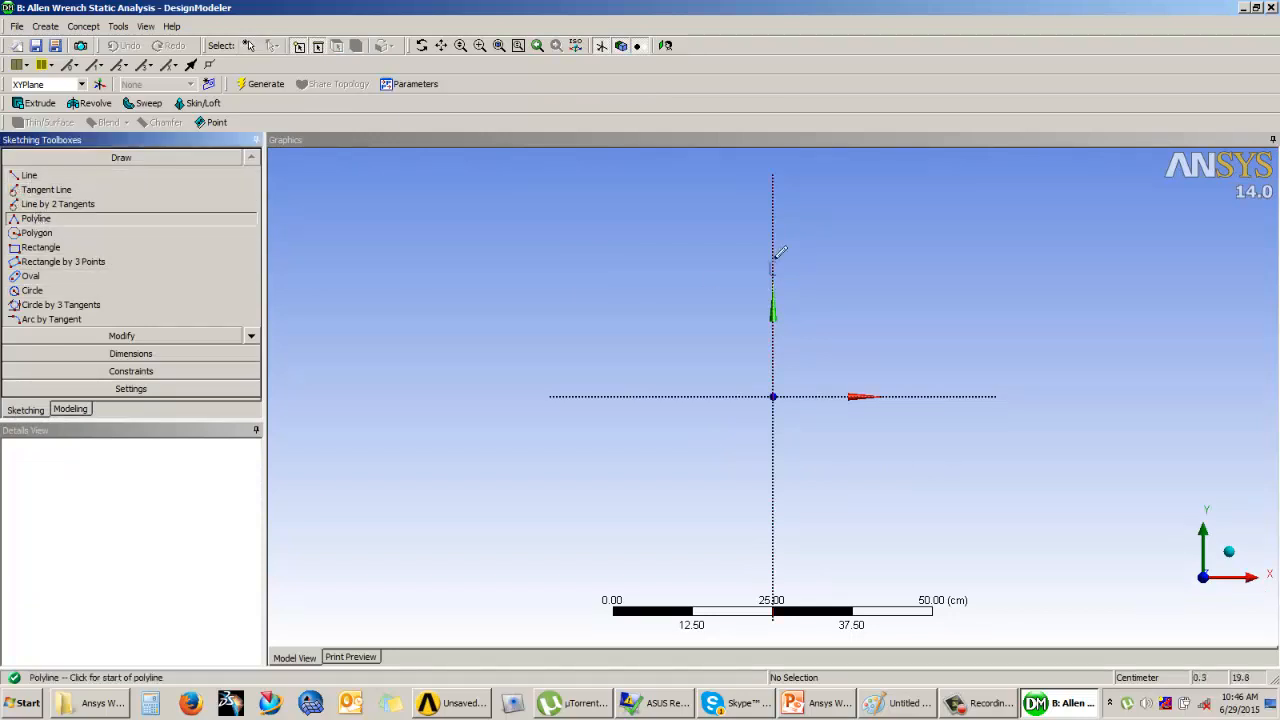
click(778, 240)
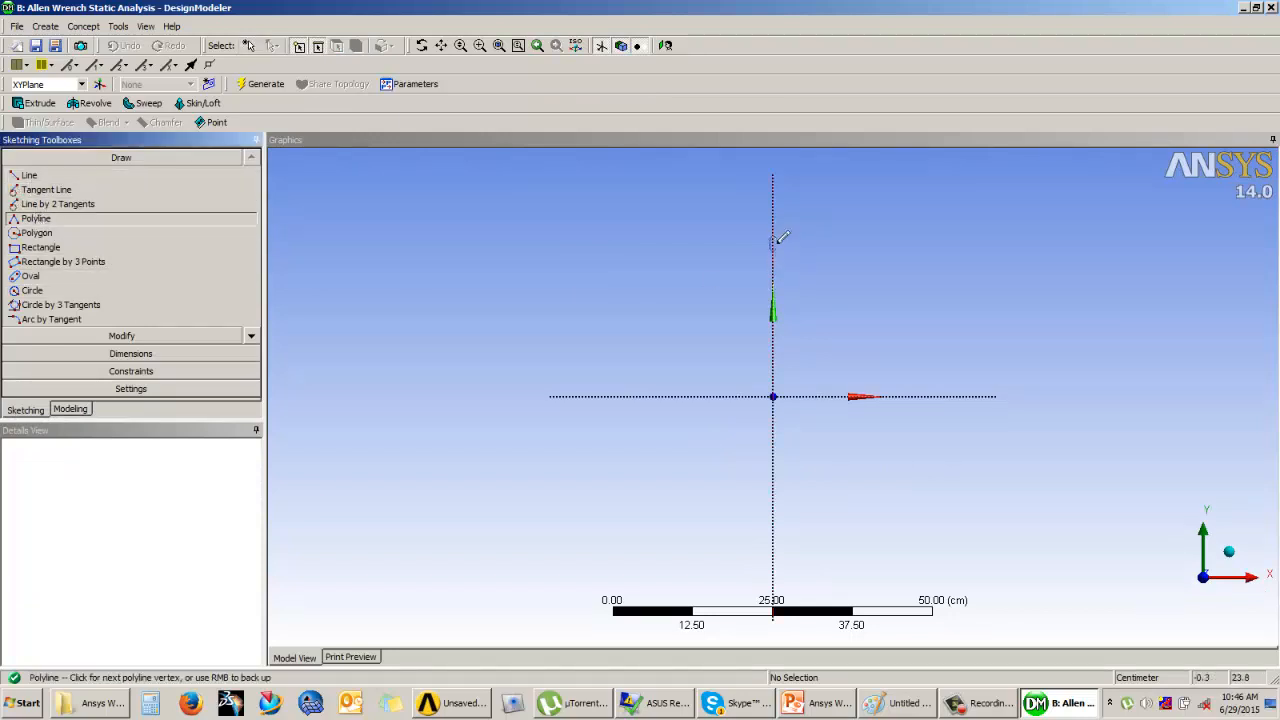
click(1075, 245)
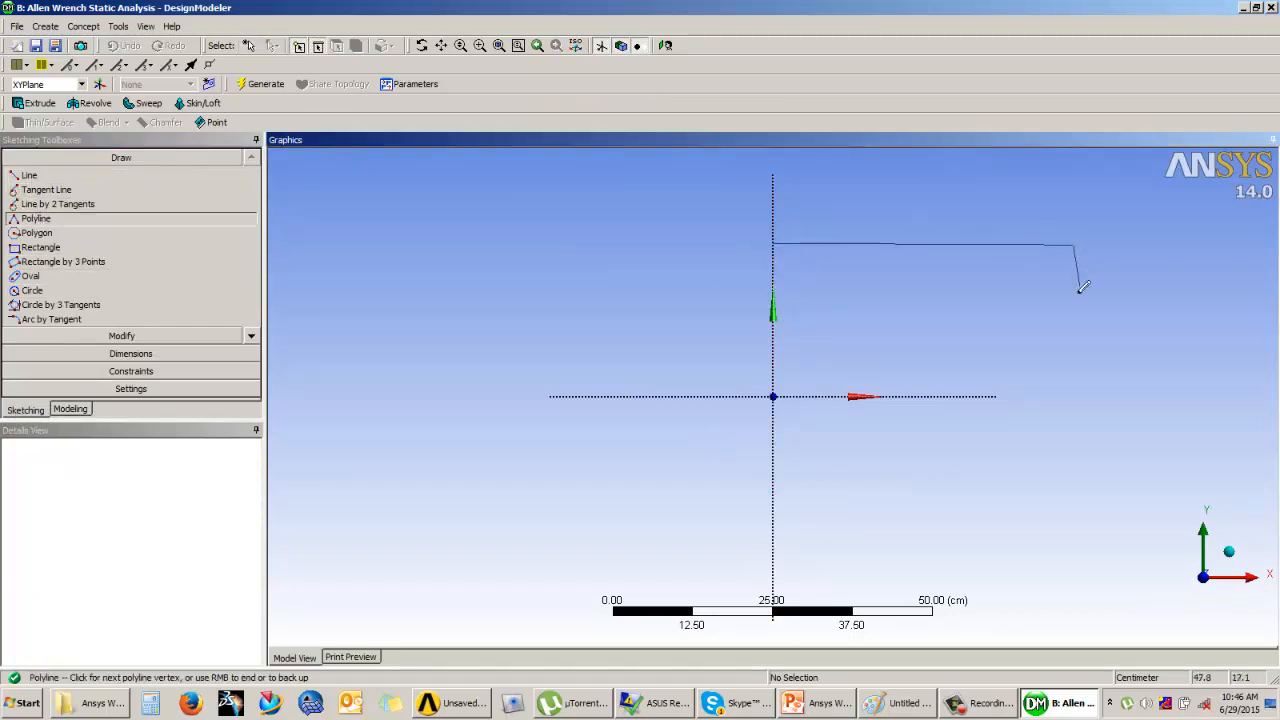
click(1074, 350)
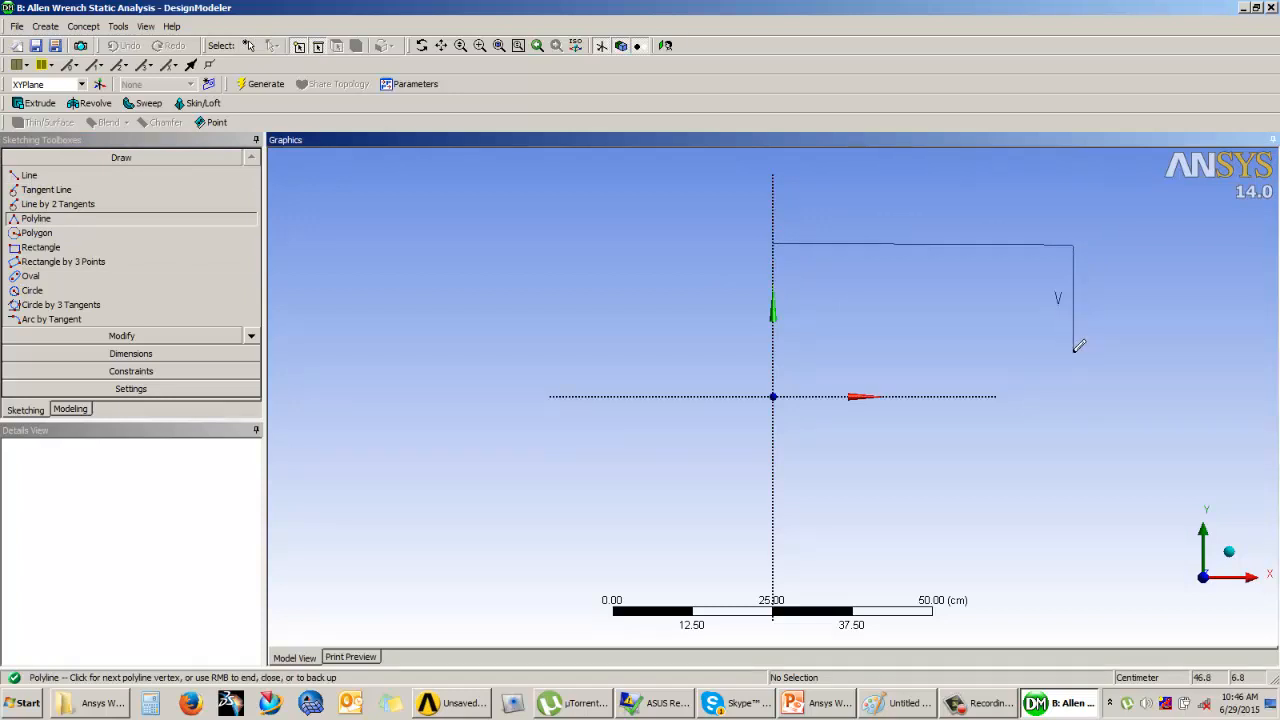
right_click(849, 329)
click(888, 337)
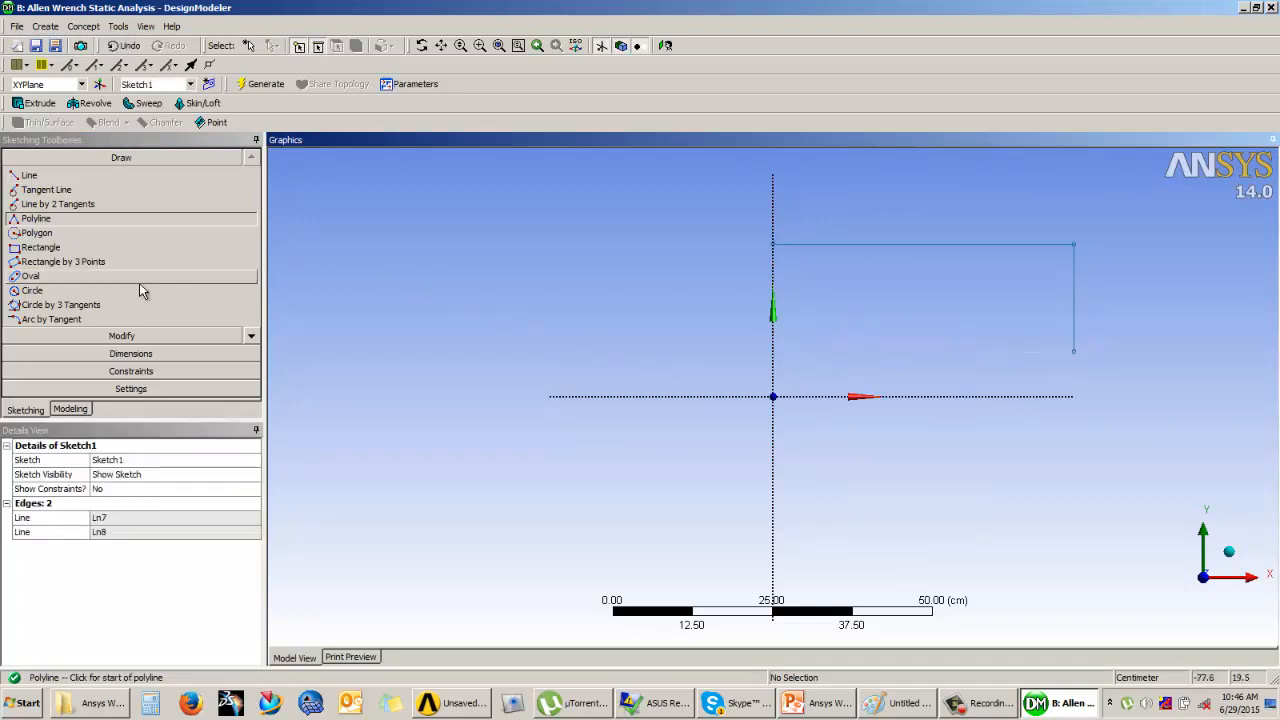
Step: Dimension the horizontal line's length and the vertical line's height in the sketch
click(130, 353)
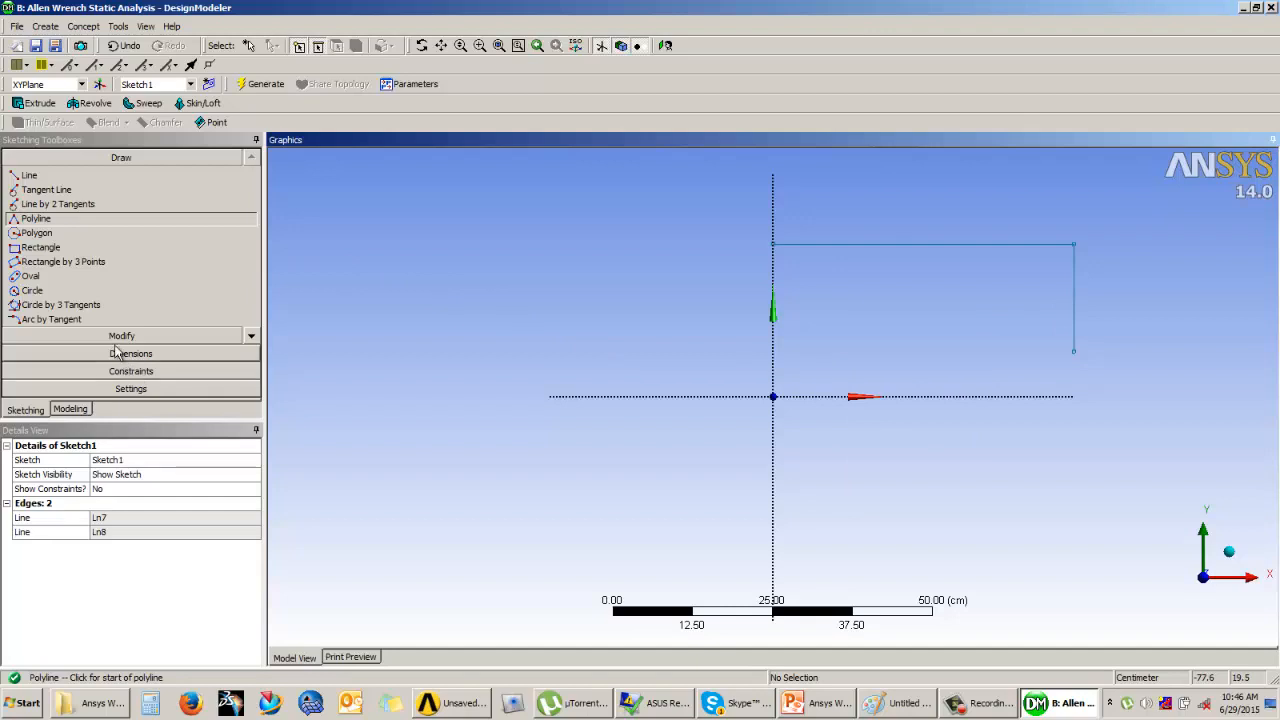
click(926, 245)
click(930, 202)
click(1076, 306)
click(1128, 283)
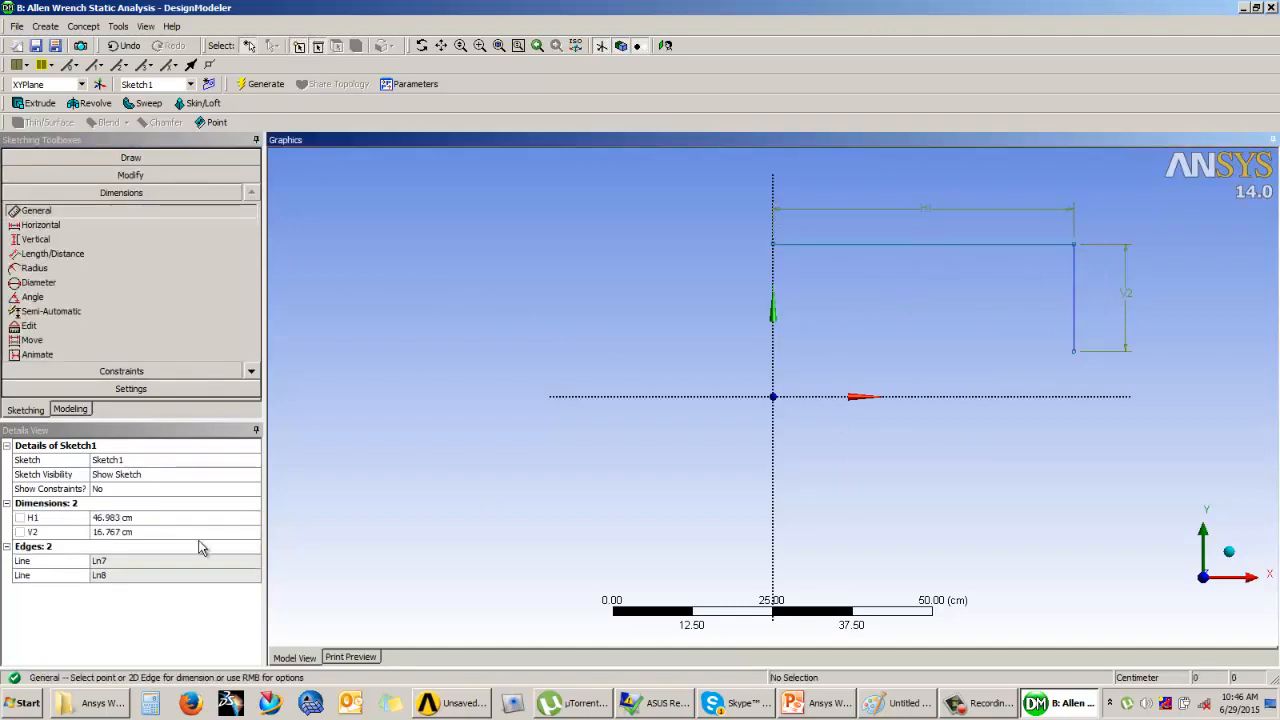
Step: Set the horizontal dimension H1 to 21 cm and the vertical dimension V2 to 7.5 cm
click(130, 517)
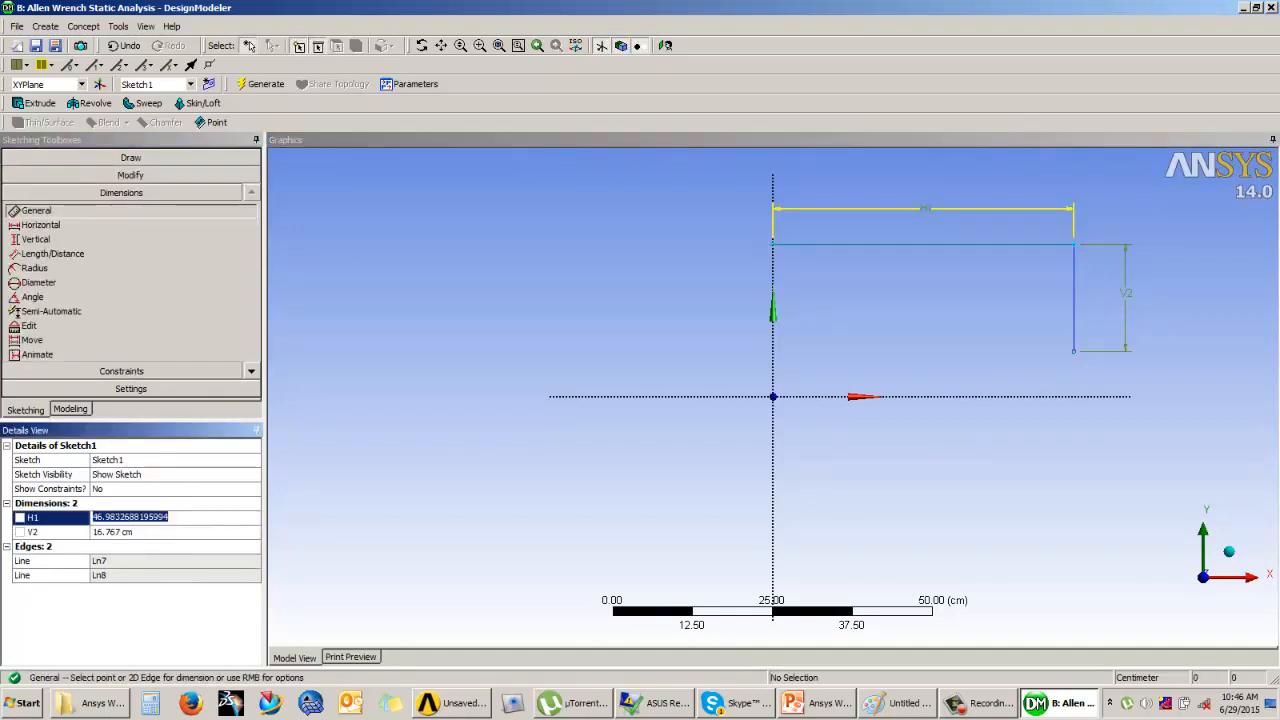
text(21)
key(Return)
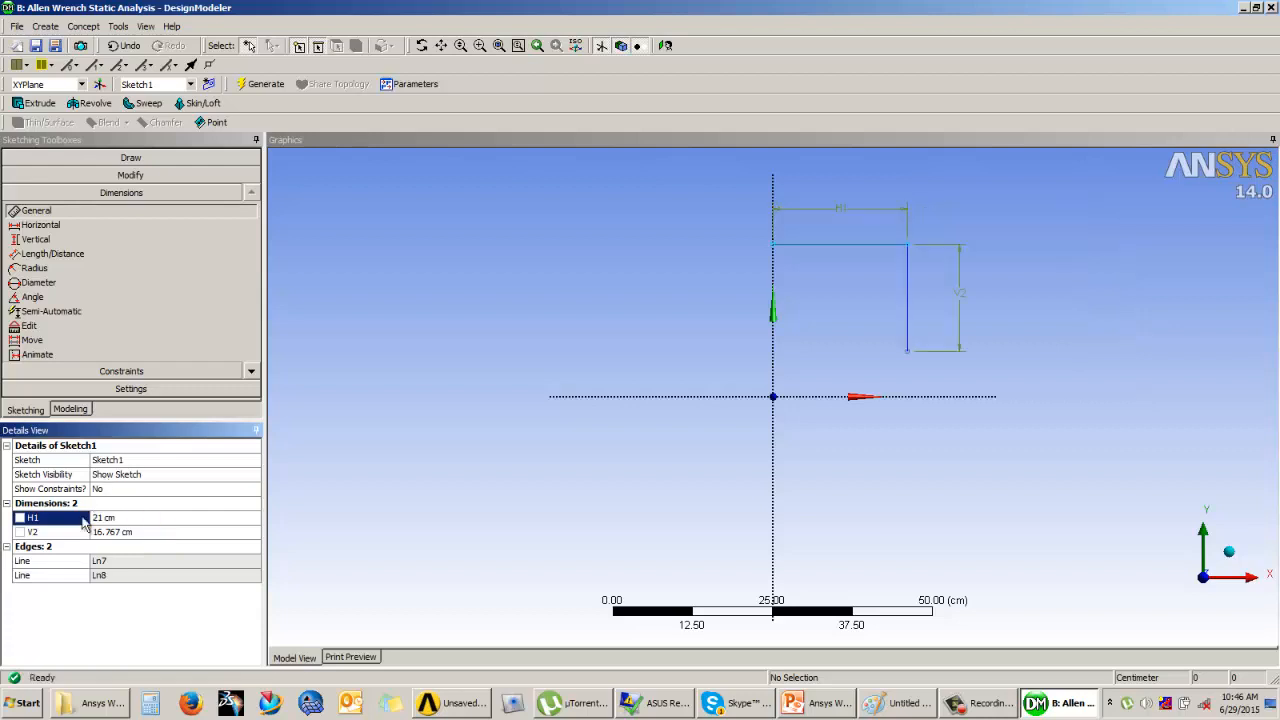
click(128, 533)
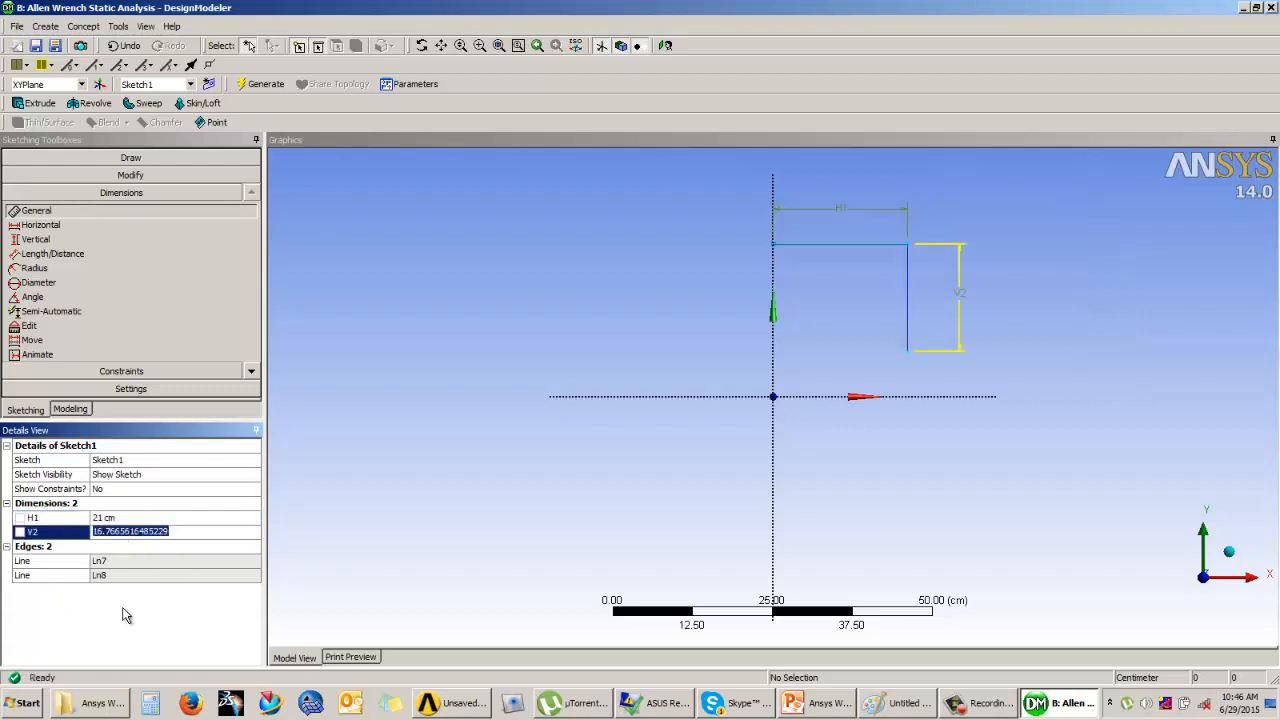
text(7)
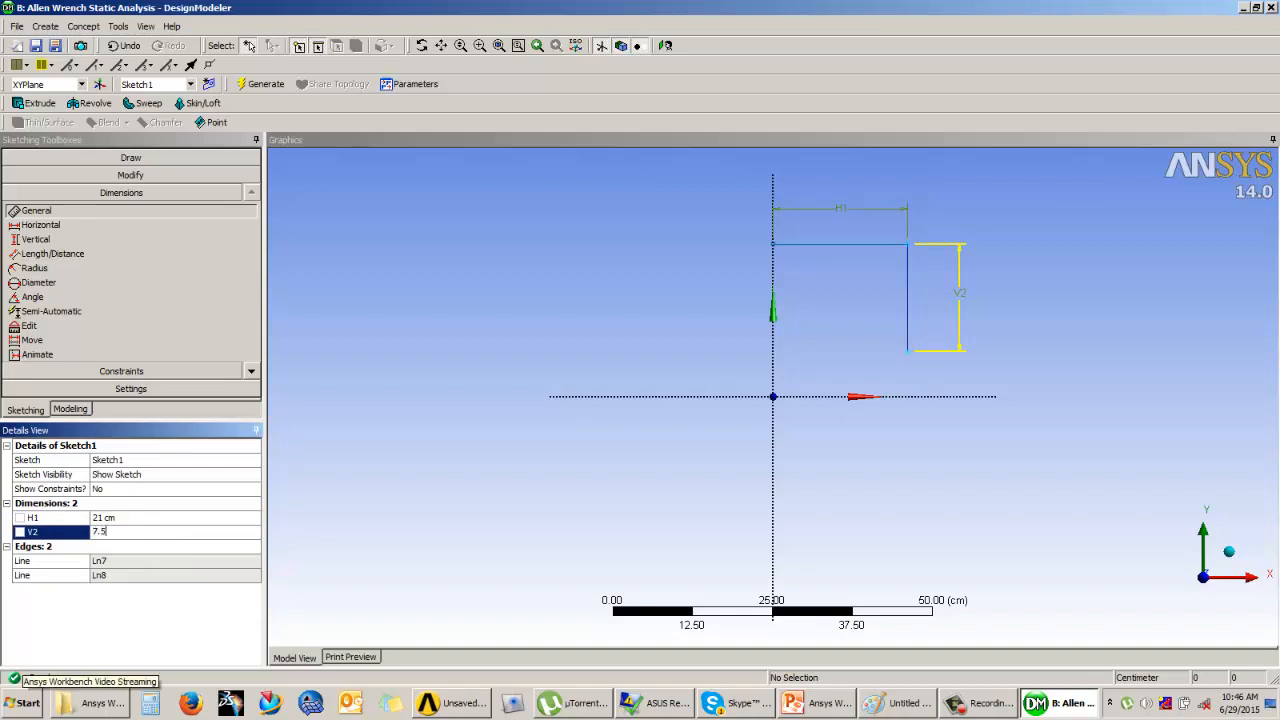
text(.5)
key(Return)
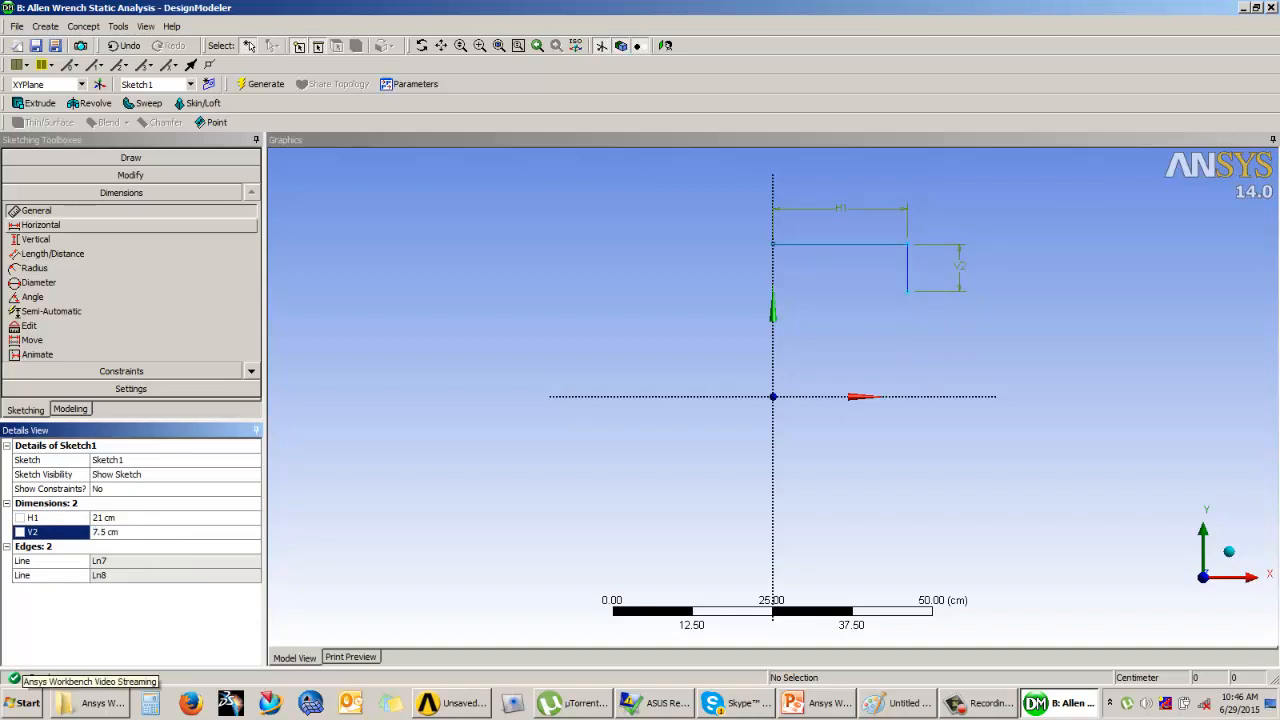
Step: Constrain the lower endpoint of the vertical line to be coincident with the X axis
click(121, 371)
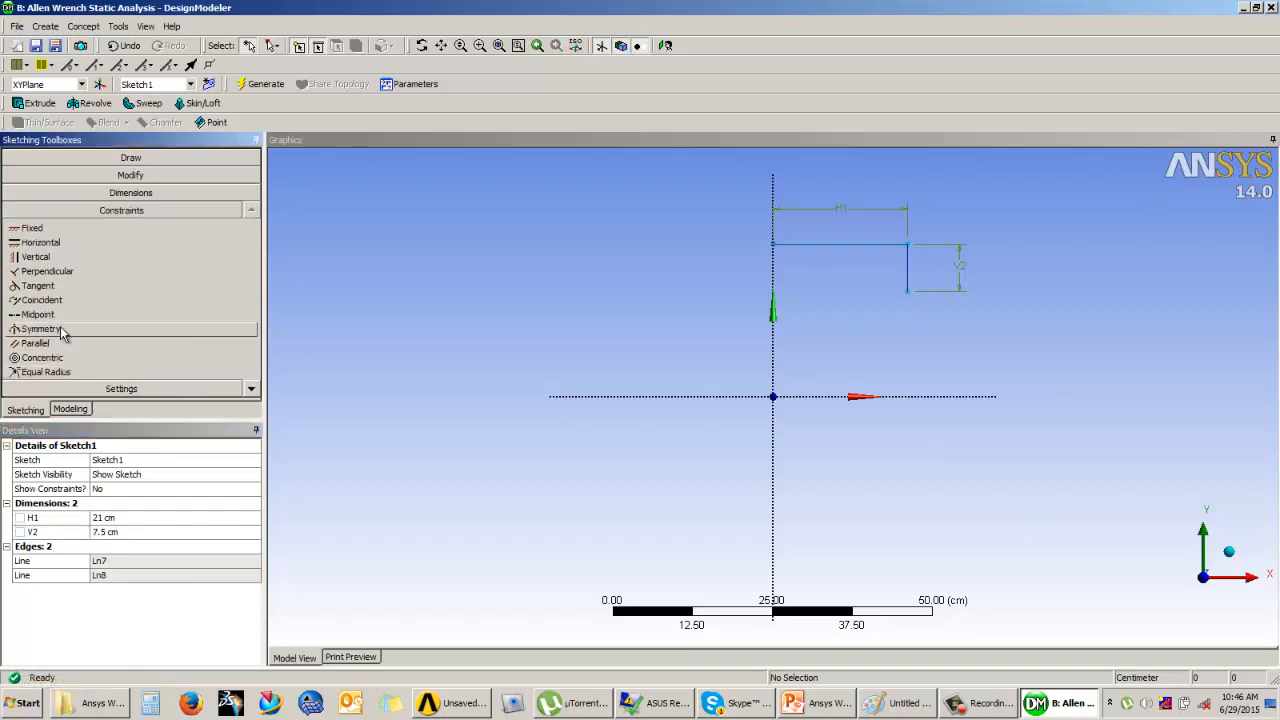
click(42, 300)
click(908, 292)
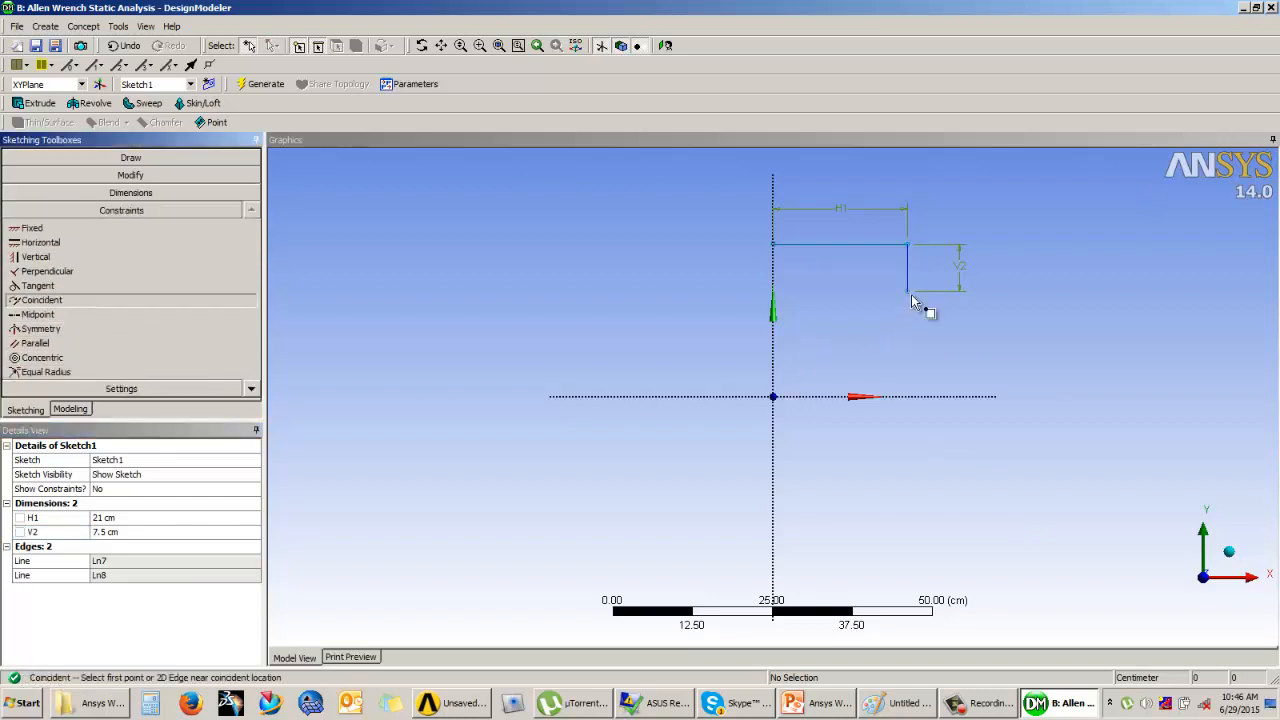
click(911, 402)
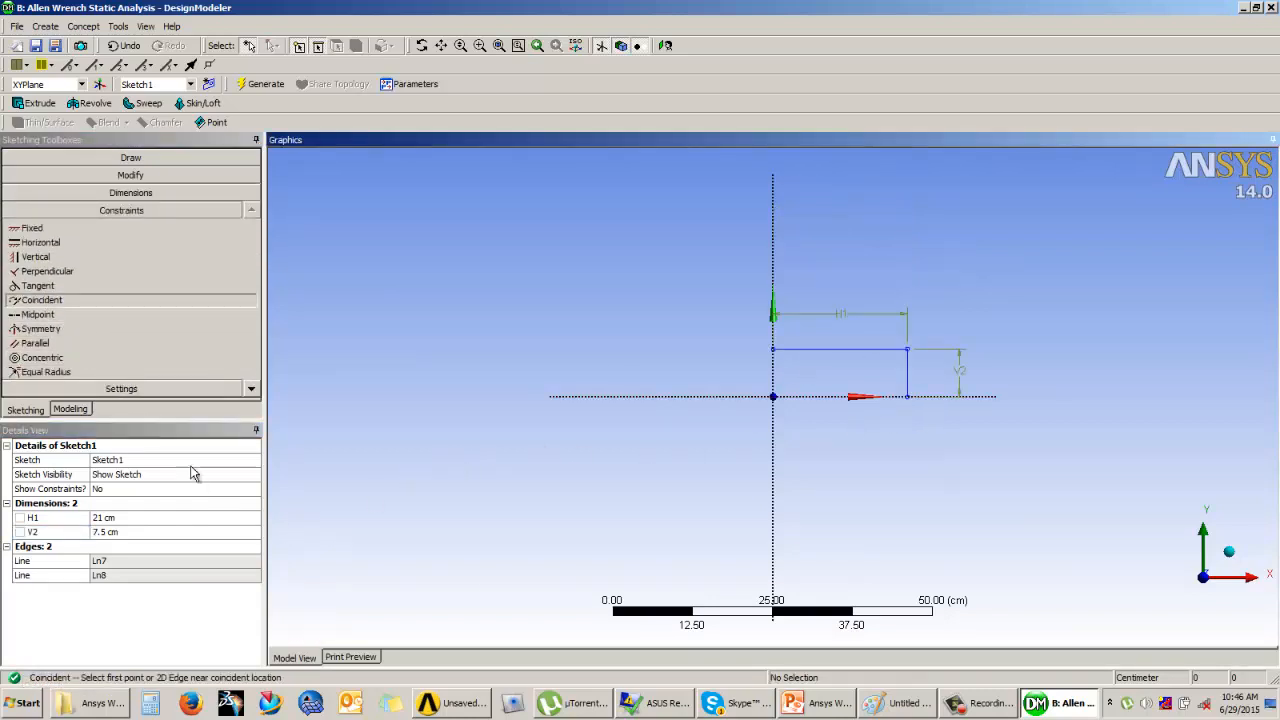
Step: Fillet the corner between the horizontal and vertical lines with a 1 cm radius and return to modeling mode
click(137, 177)
click(146, 196)
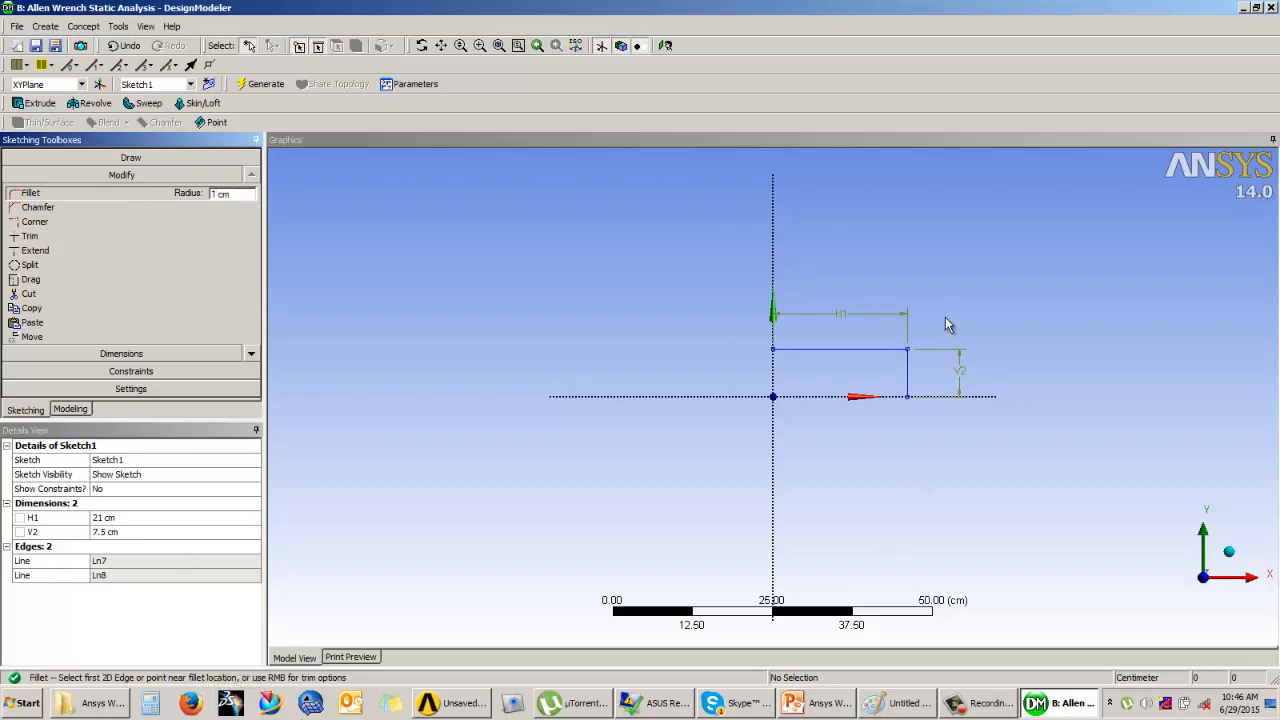
scroll(938, 328, up, 8)
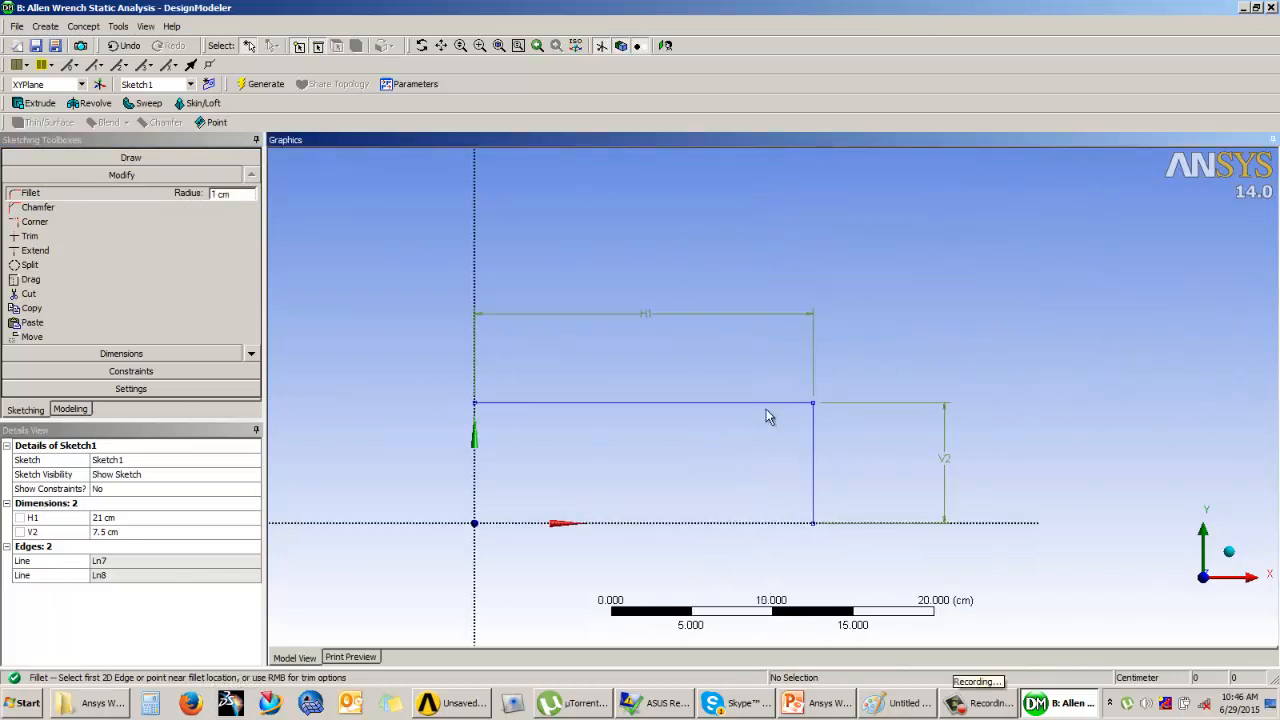
click(800, 406)
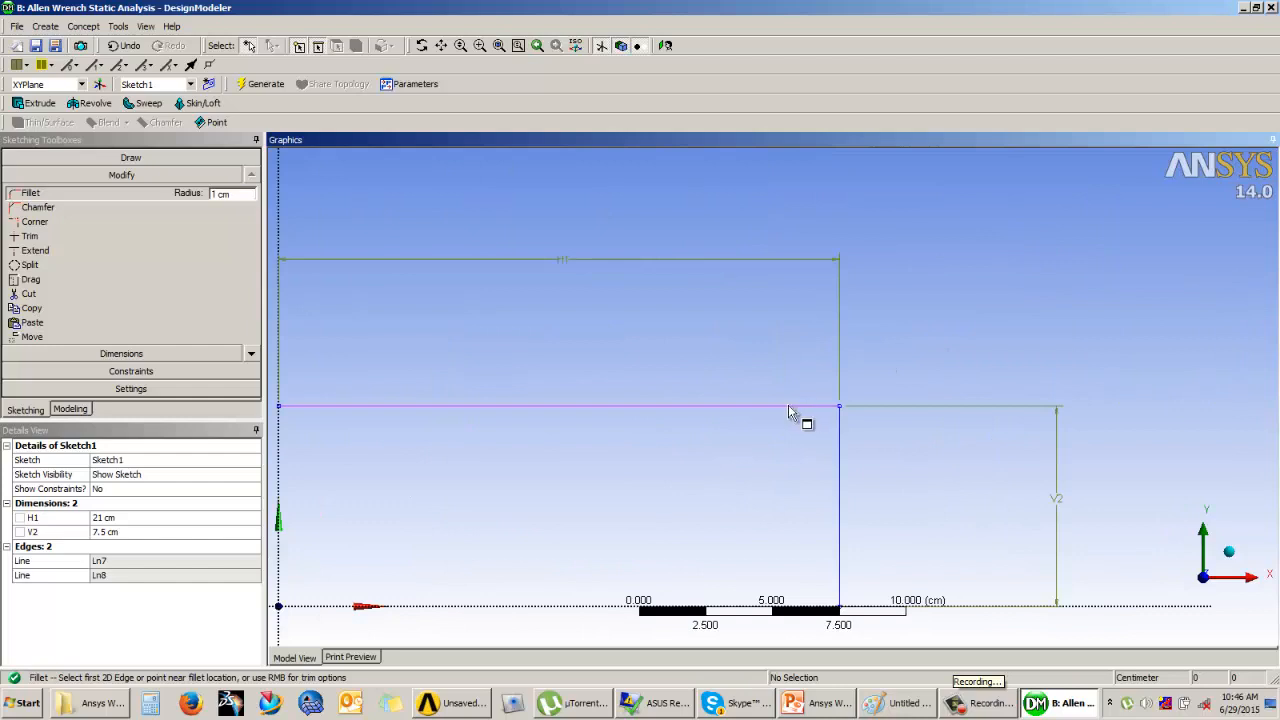
click(843, 441)
scroll(749, 337, down, 3)
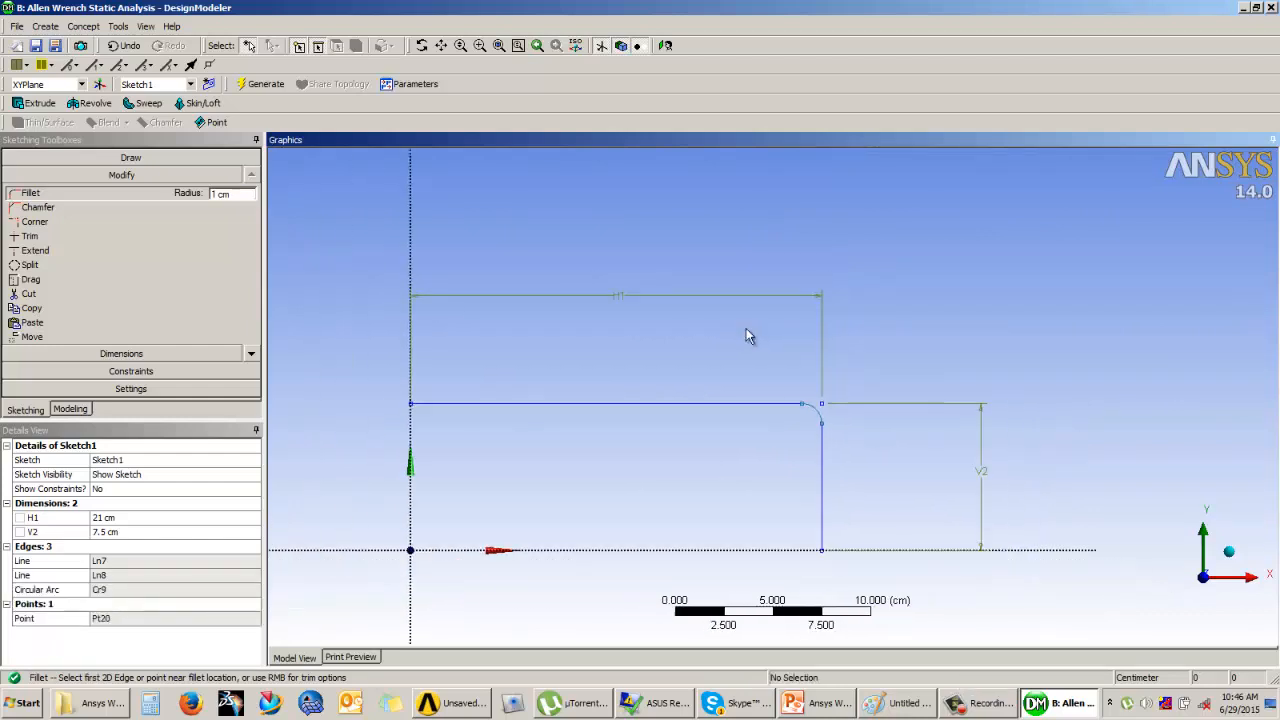
click(80, 413)
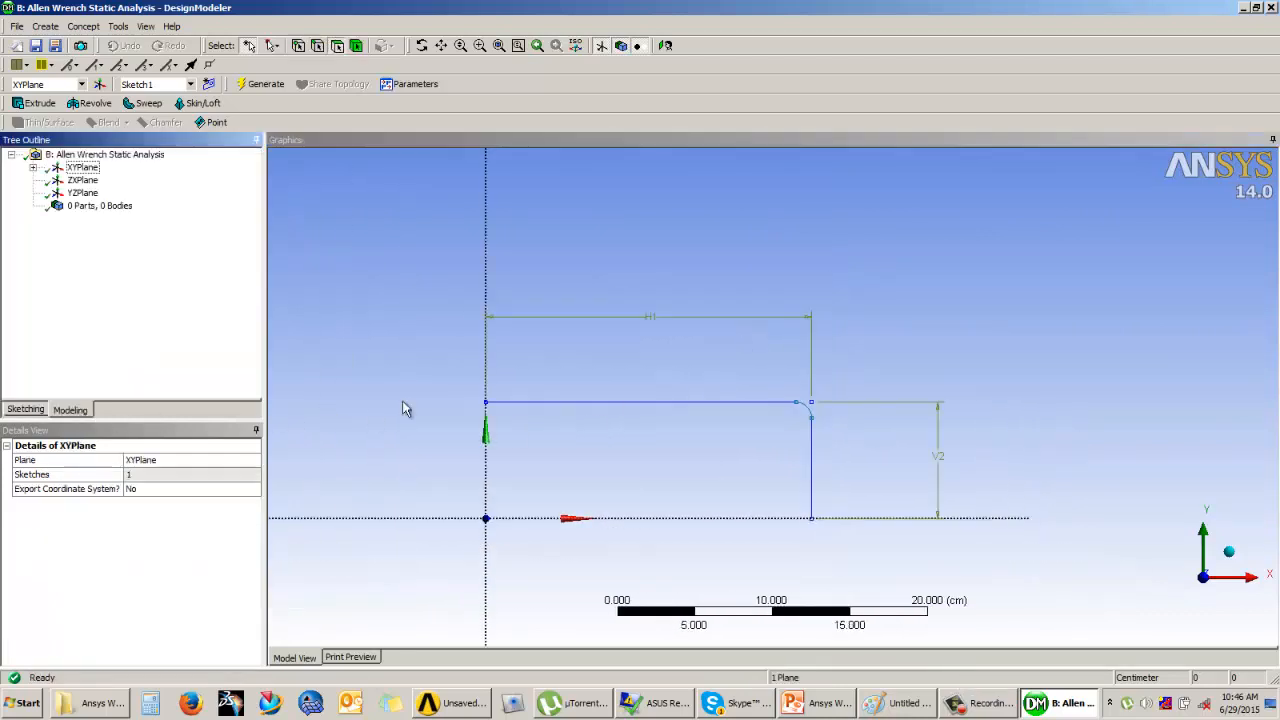
middle_drag(626, 274, 680, 306)
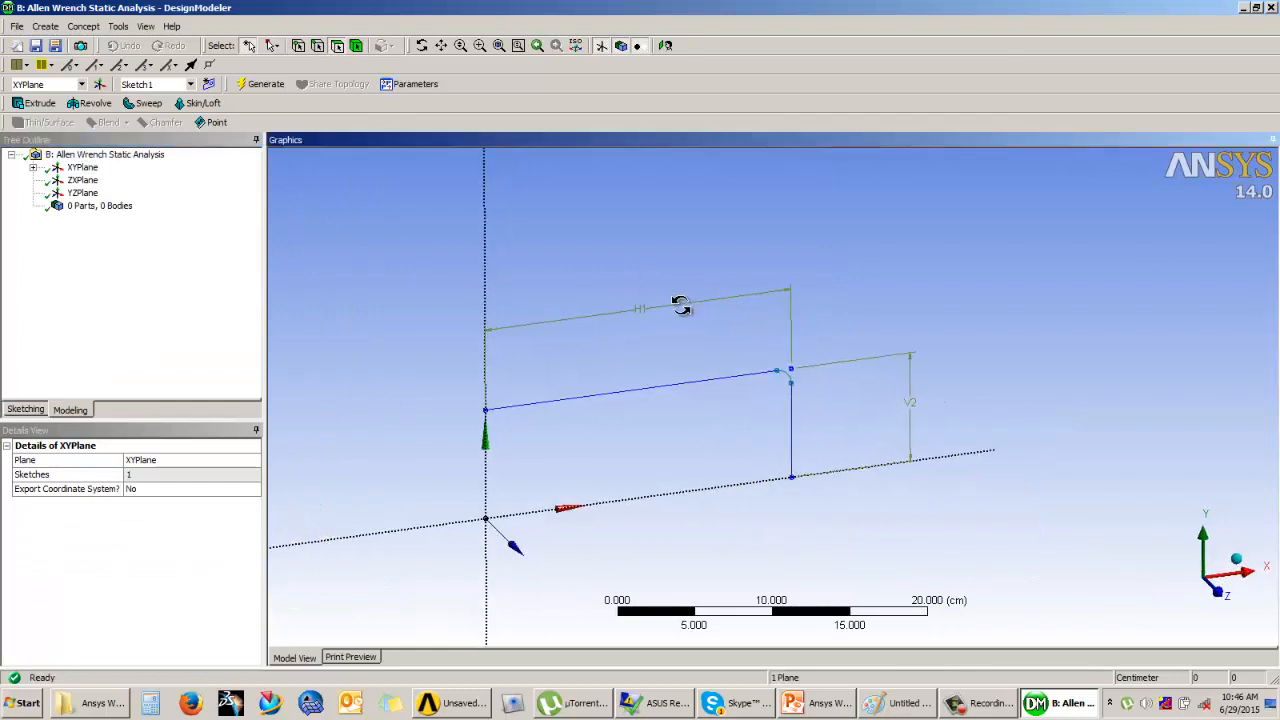
click(610, 279)
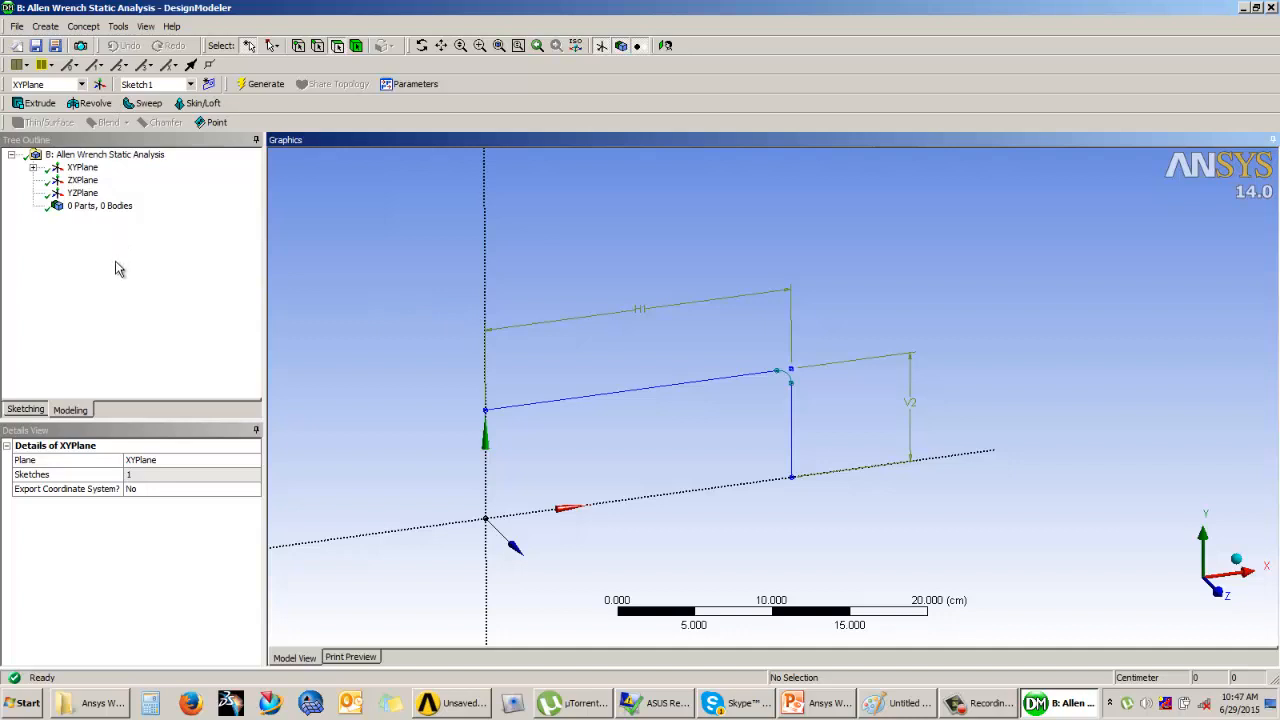
click(83, 195)
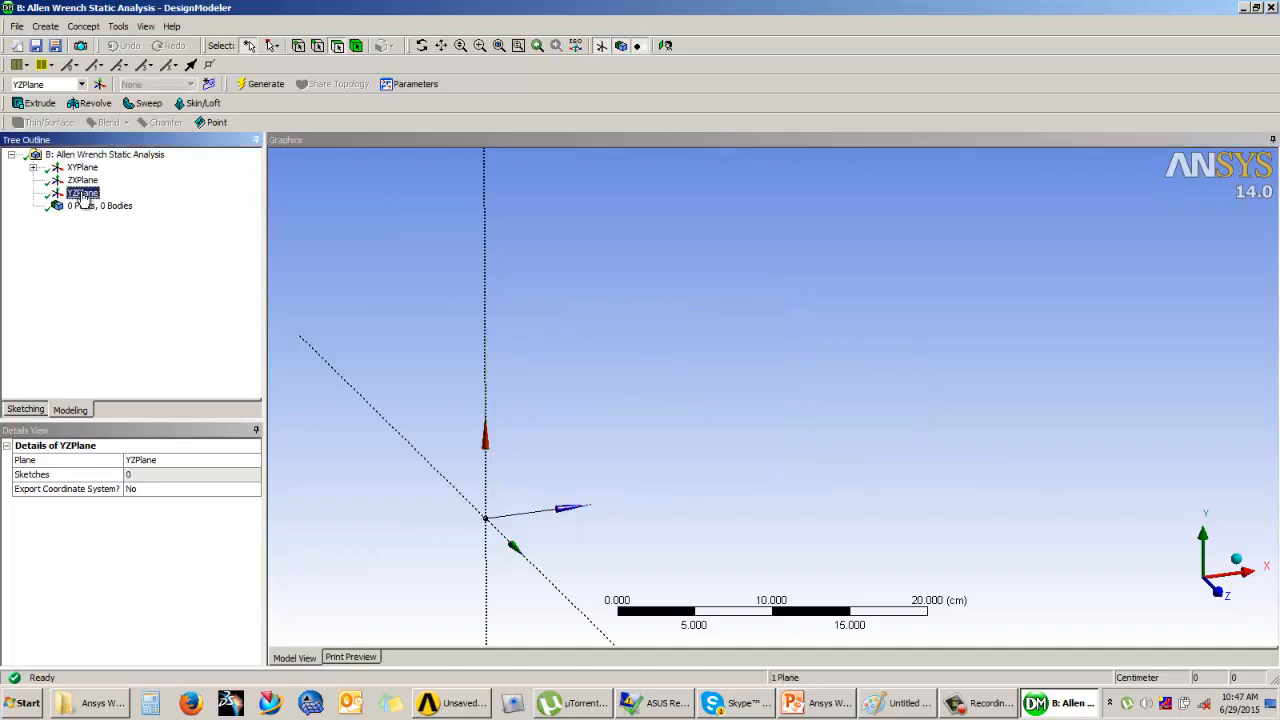
click(27, 410)
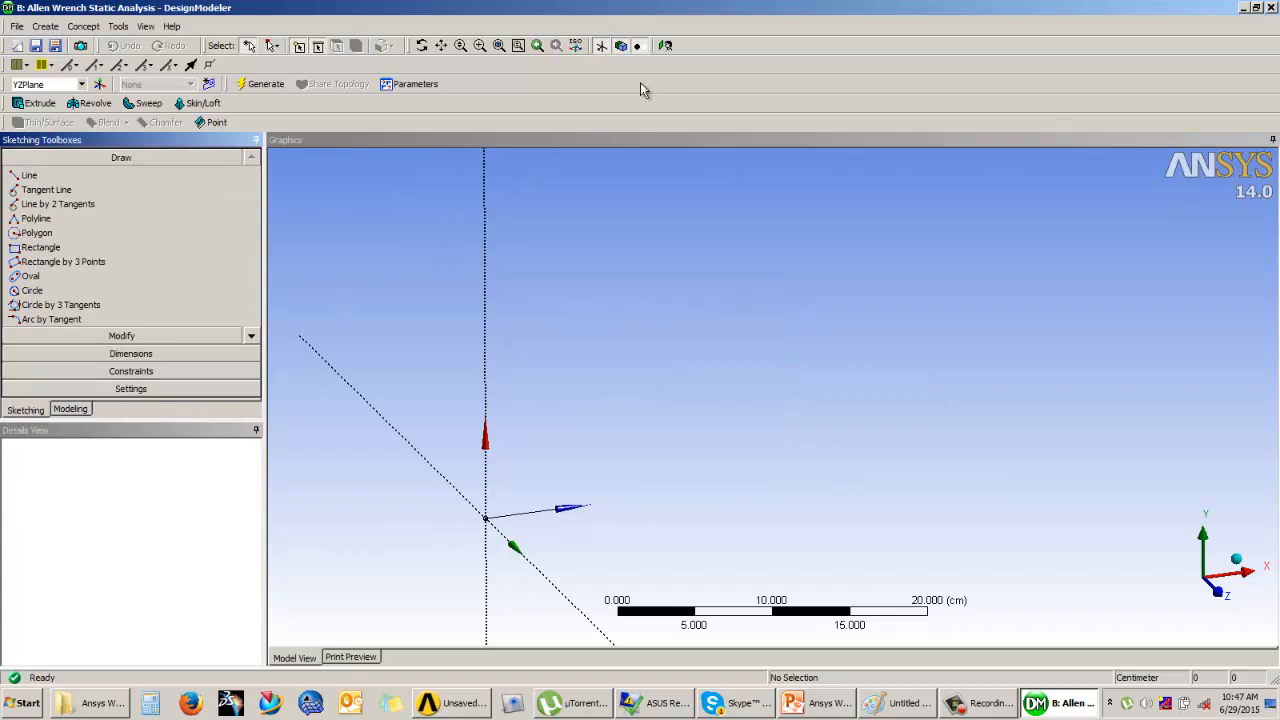
click(71, 410)
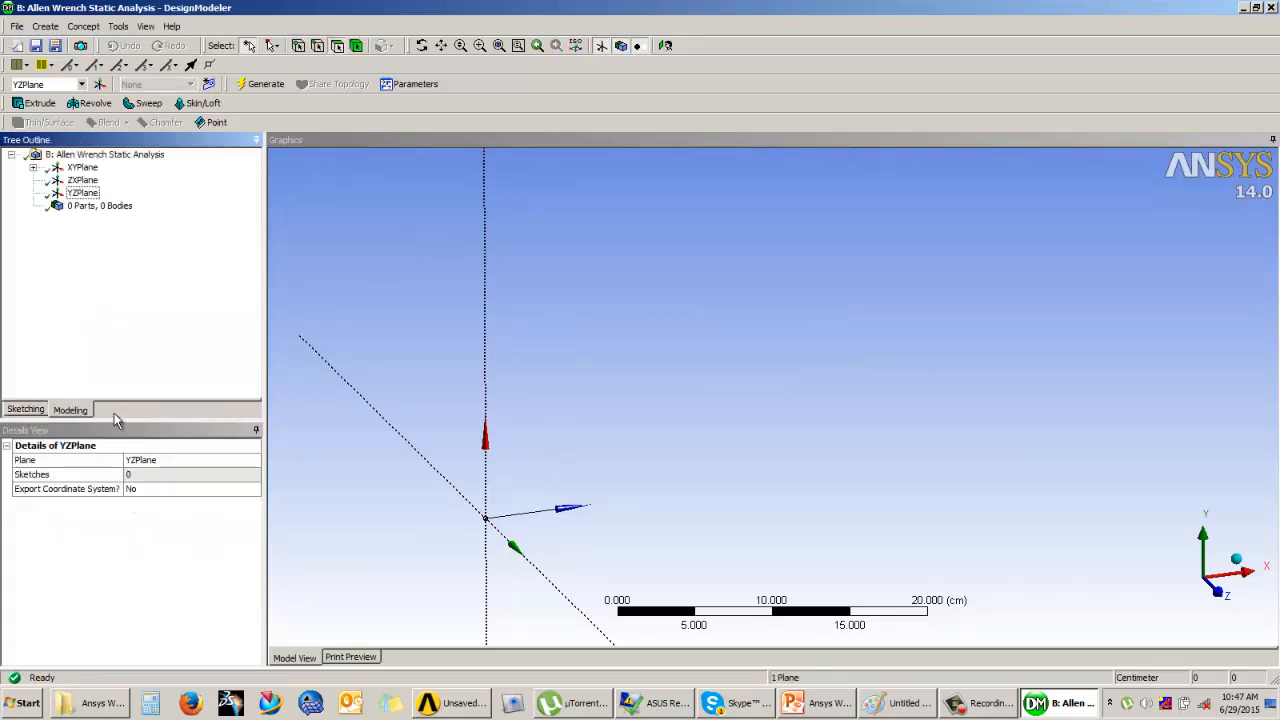
Step: Set the L-shaped path sketch under the XY plane to always be shown
click(33, 167)
click(104, 180)
right_click(105, 183)
click(140, 192)
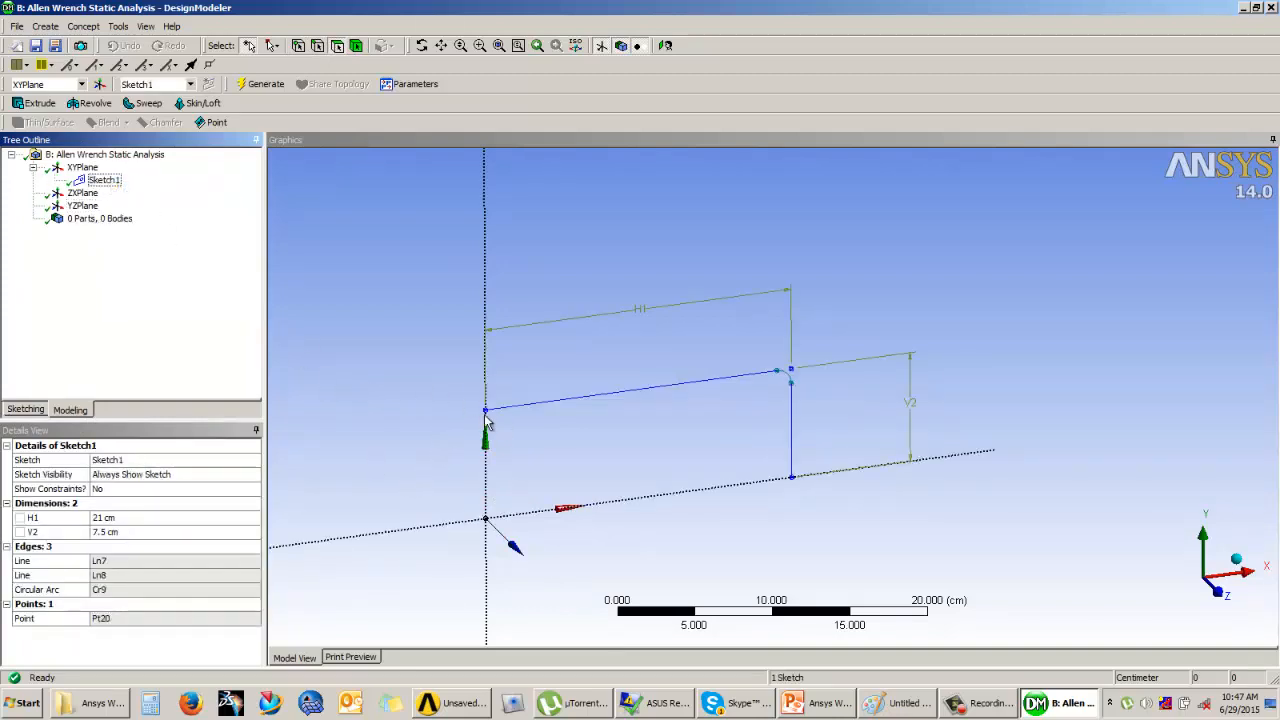
Step: Enter sketching on the YZ plane and look at the plane face-on
click(82, 205)
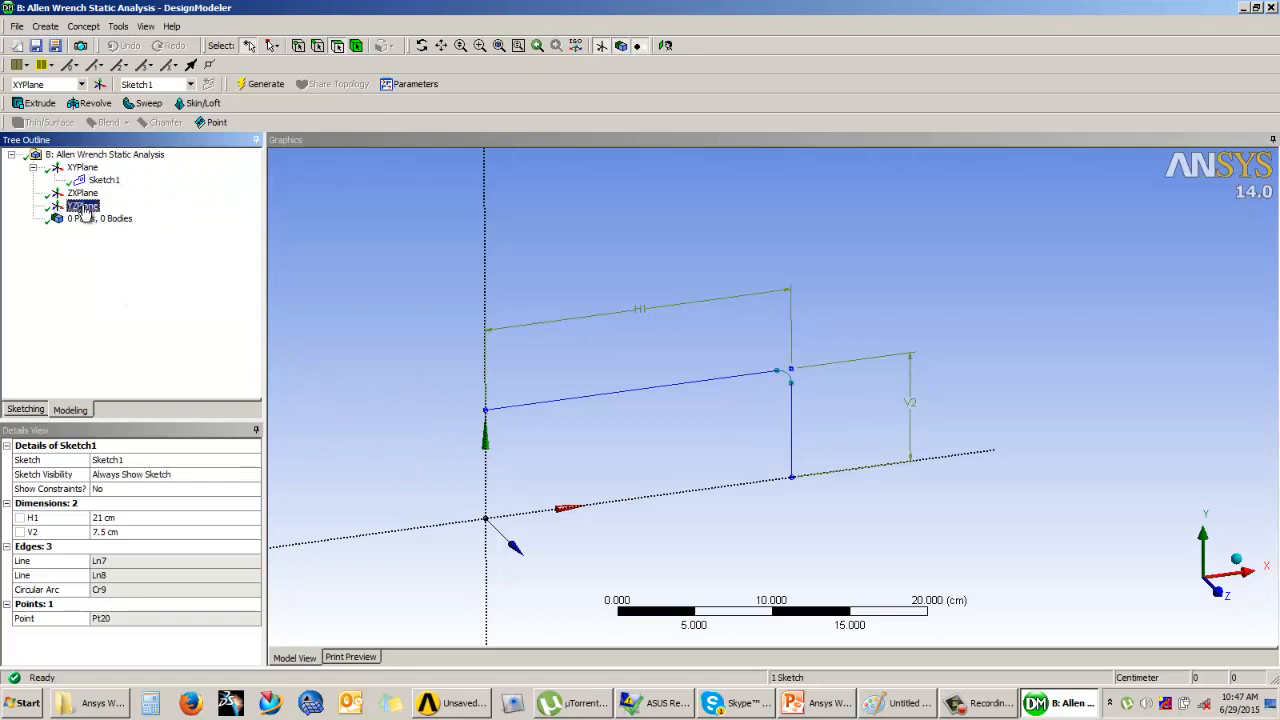
click(28, 410)
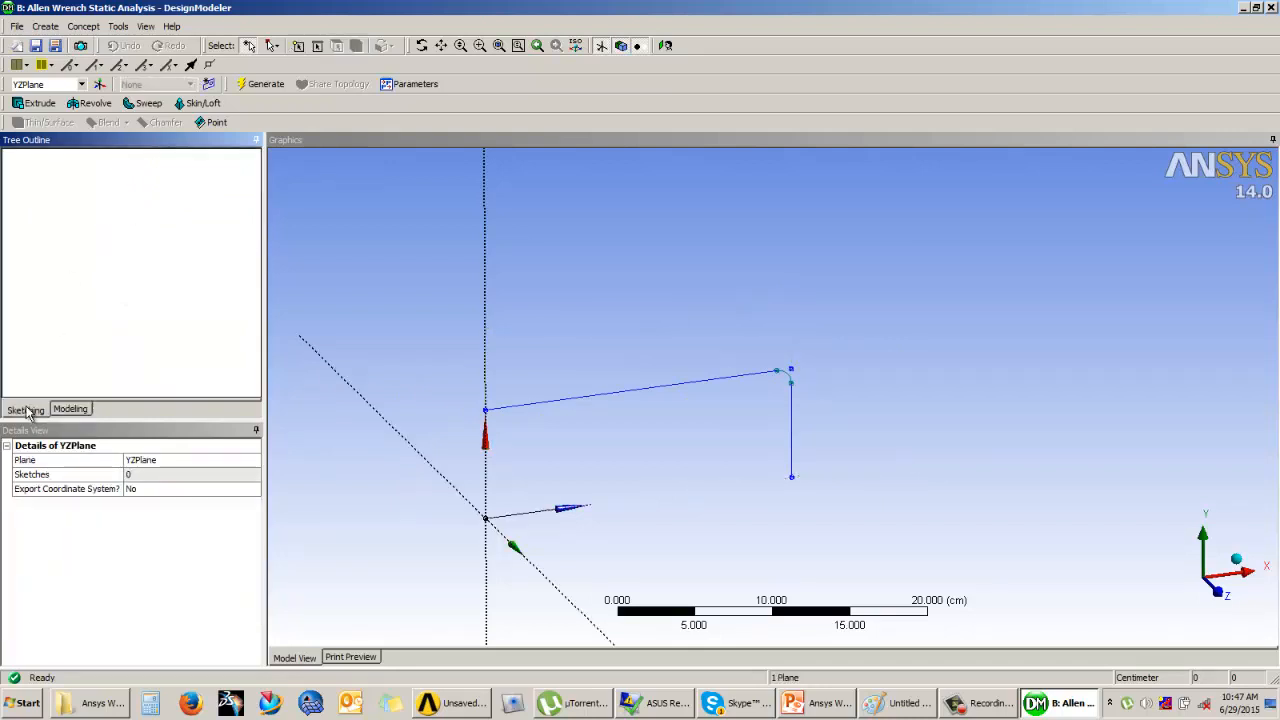
click(665, 45)
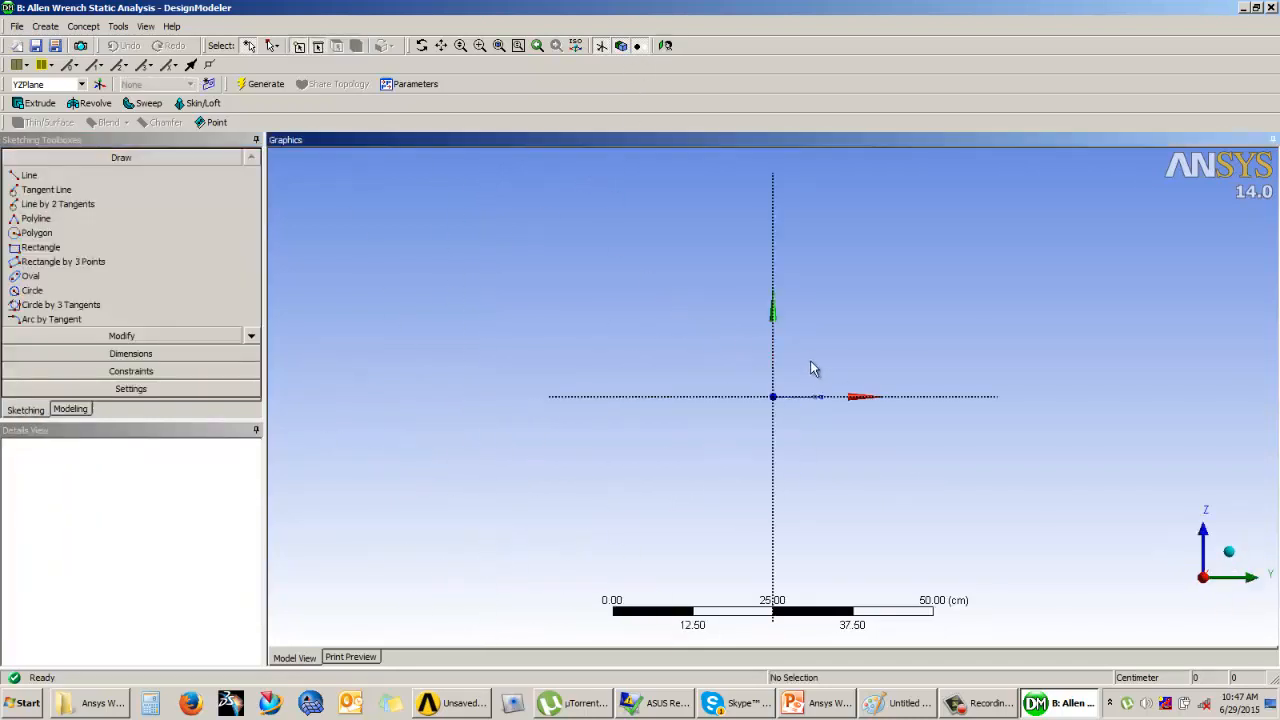
scroll(811, 366, up, 2)
middle_drag(829, 340, 802, 368)
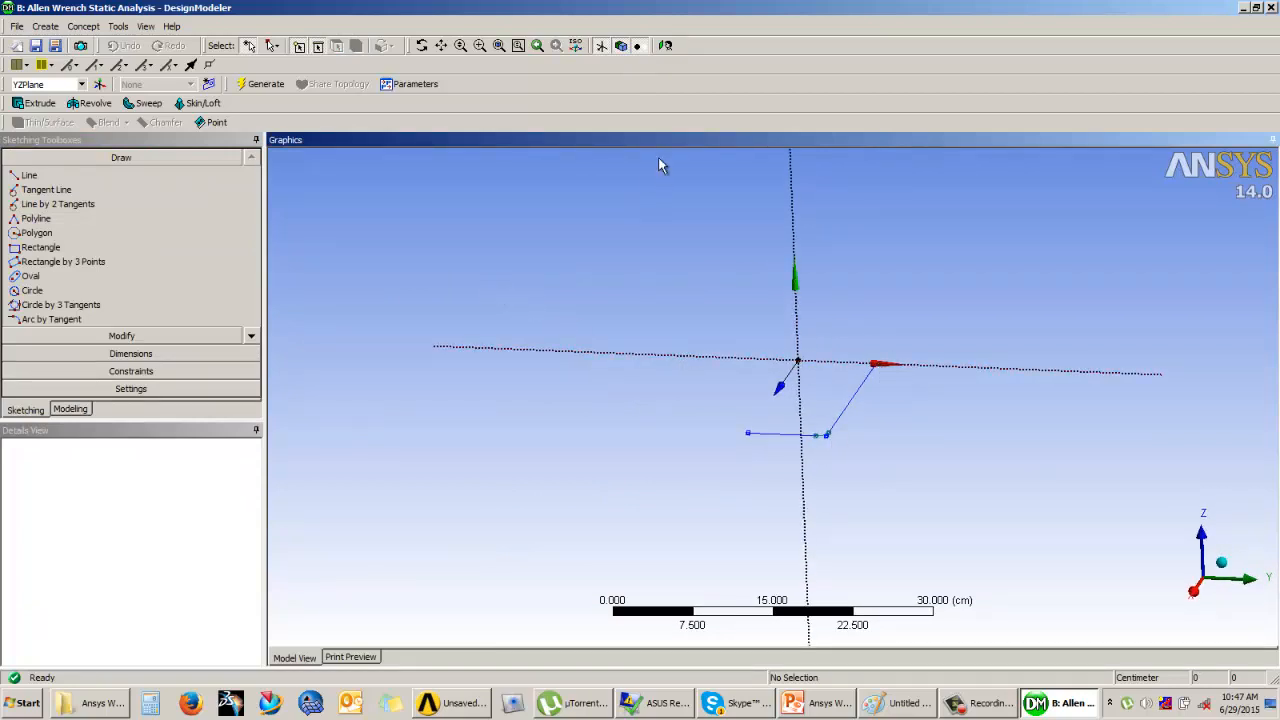
click(665, 45)
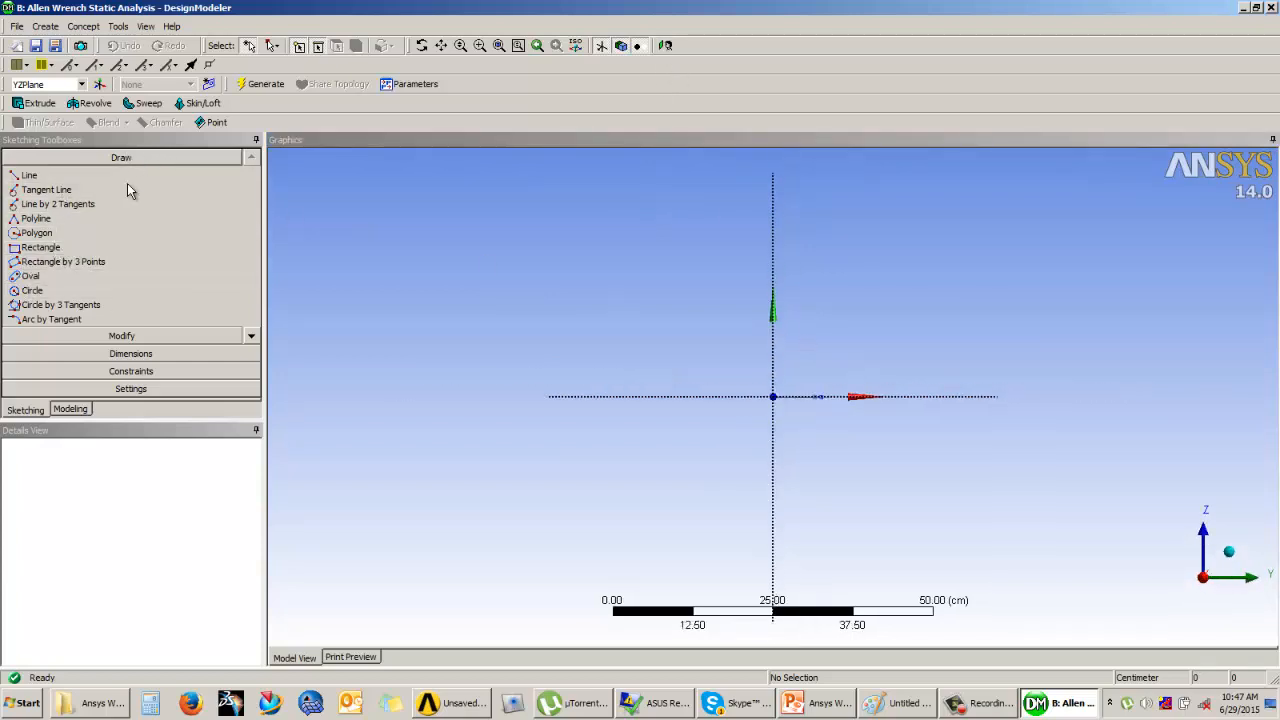
Step: Draw a six-sided polygon centred on the horizontal axis beyond the path sketch, with sides about 2.5 cm long
click(40, 233)
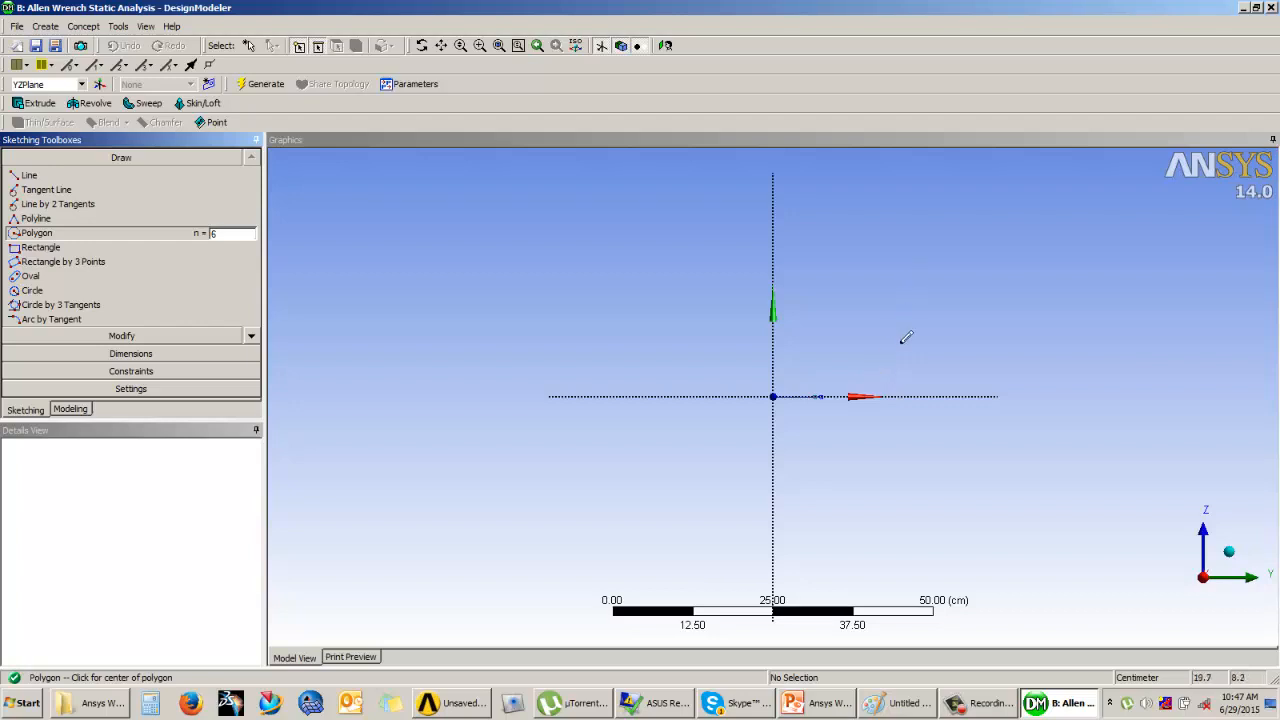
click(857, 396)
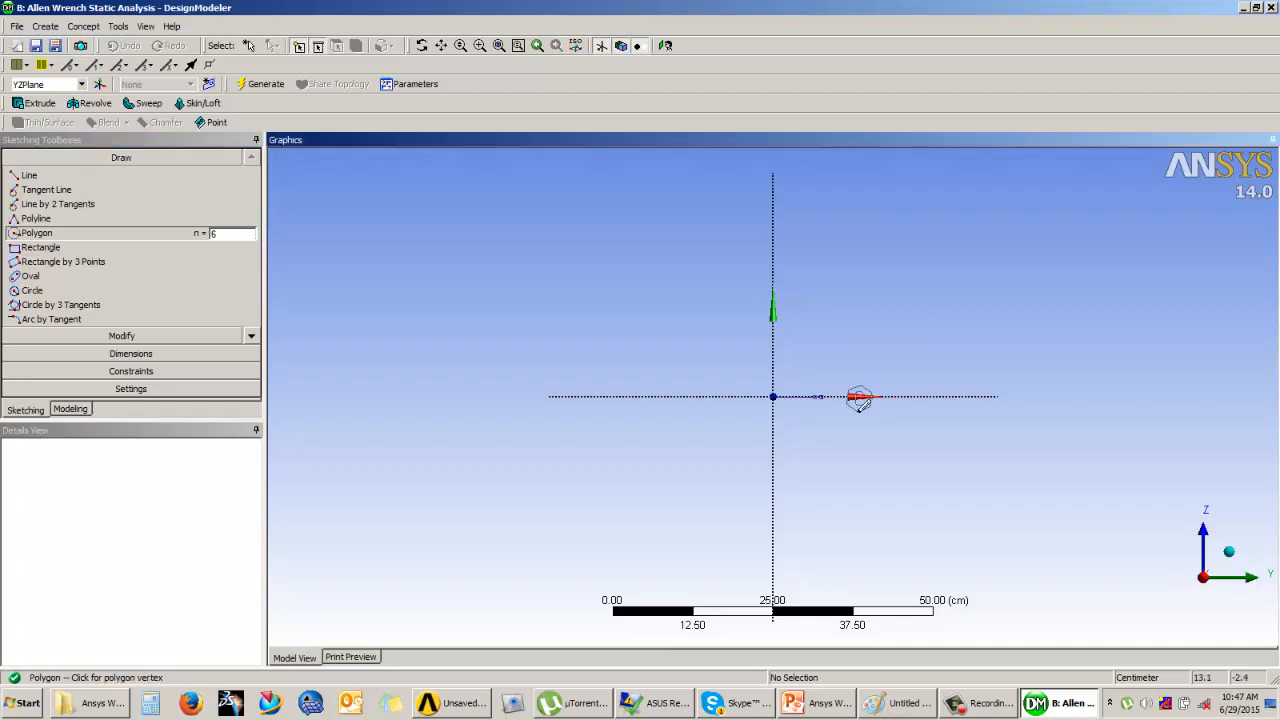
click(861, 404)
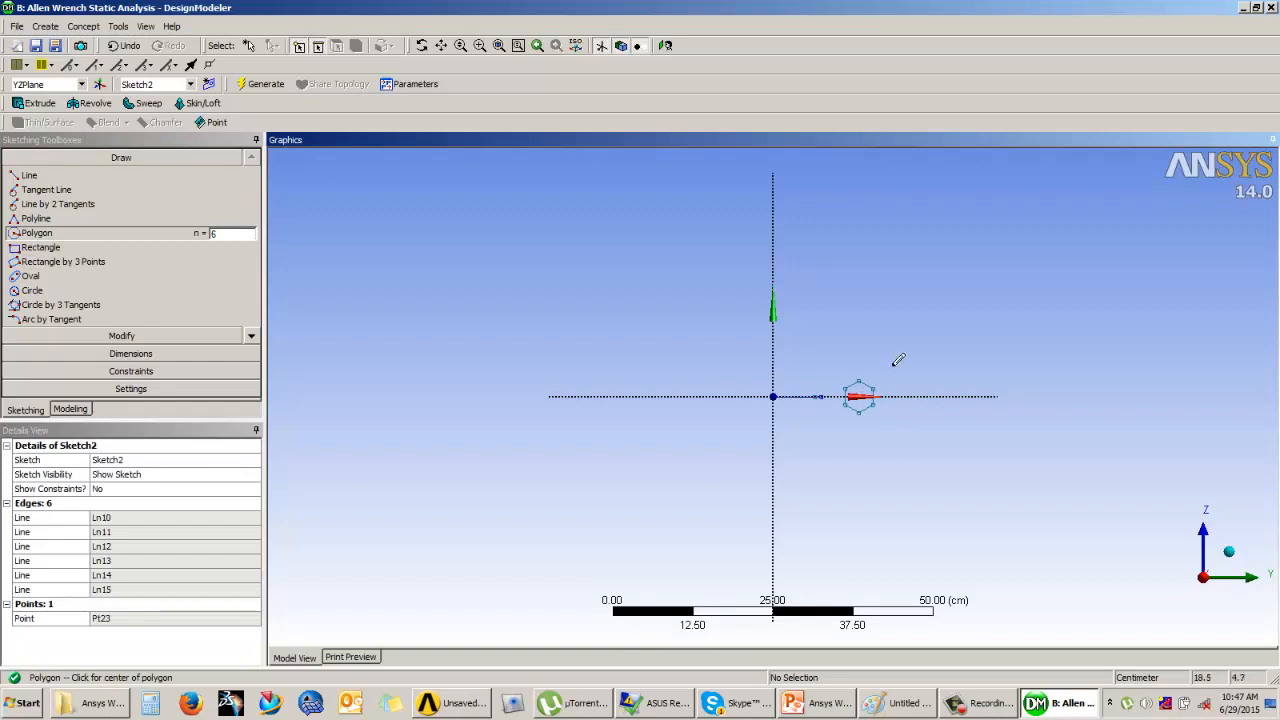
Step: Try to dimension the length of the hexagon's outer vertical side and open its value for editing
scroll(898, 360, up, 1)
click(131, 353)
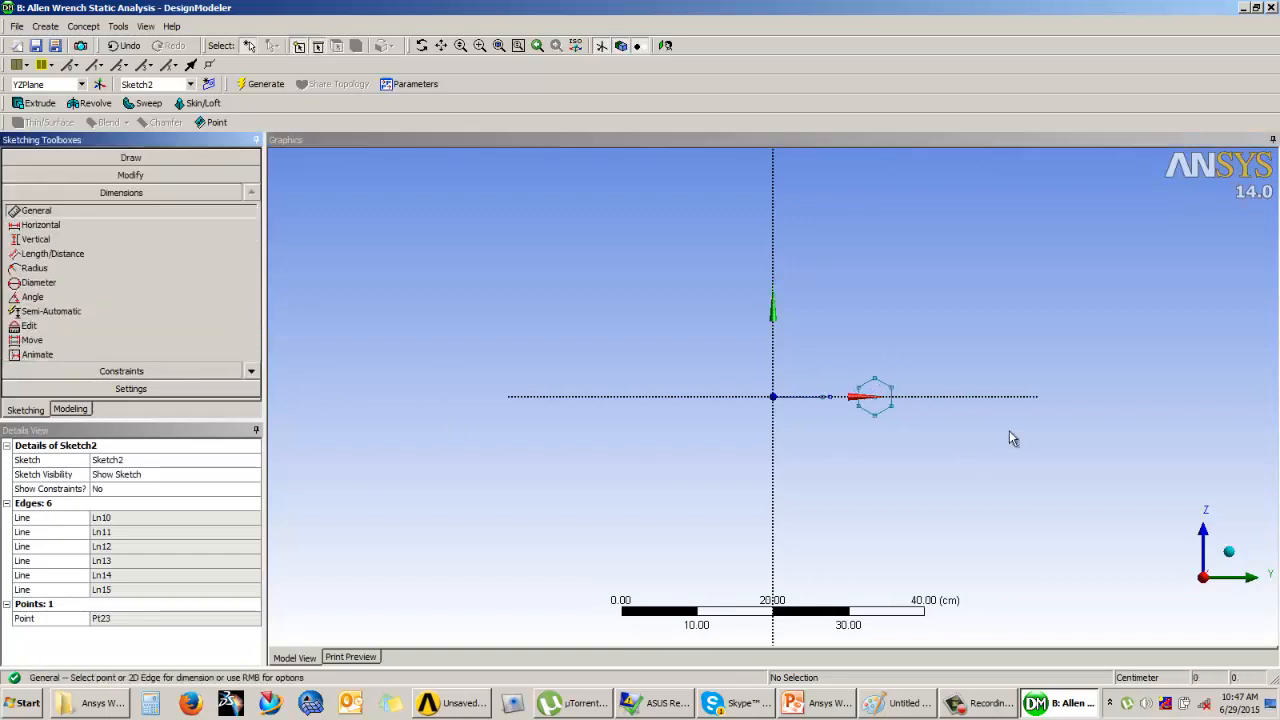
click(892, 400)
click(935, 412)
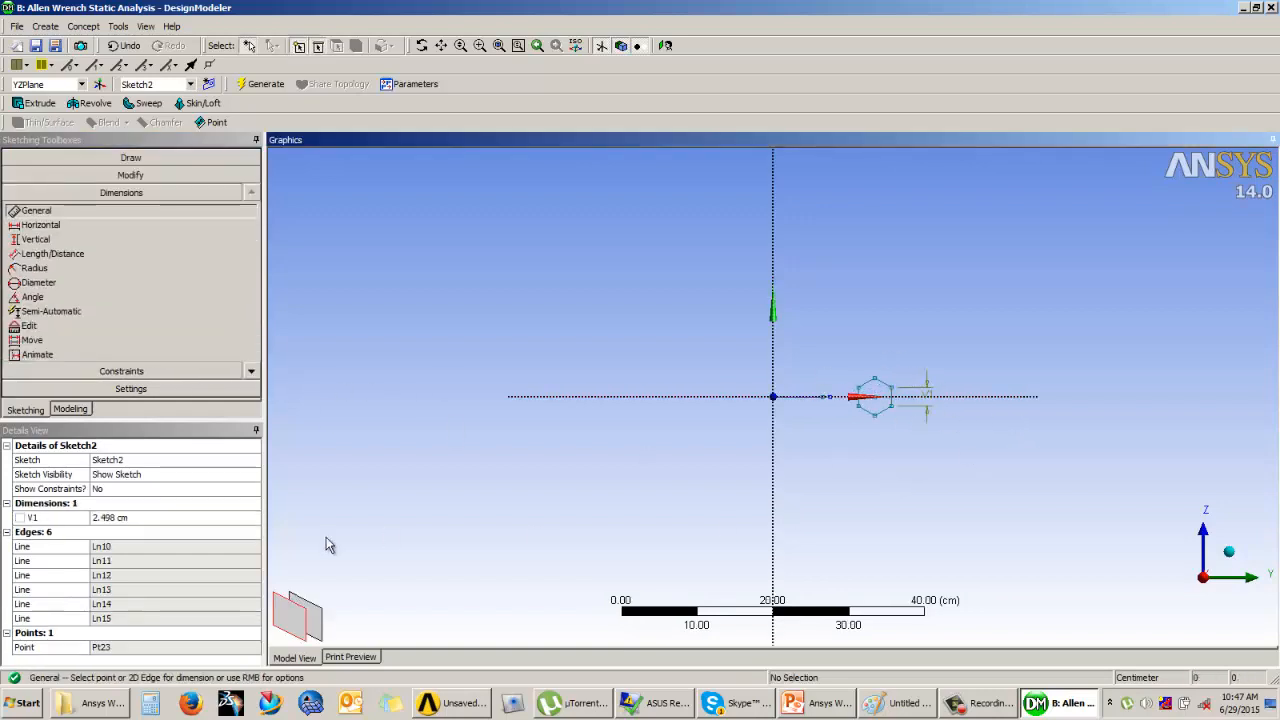
click(163, 518)
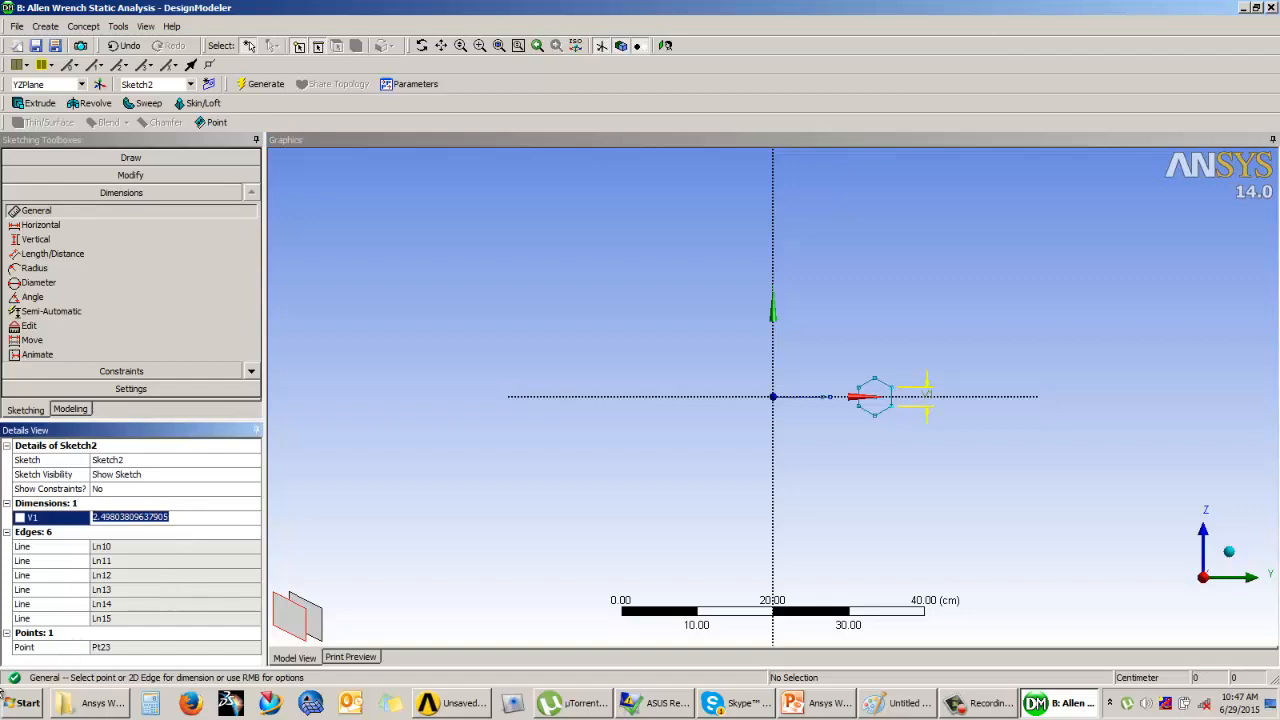
Step: Check the wrench's width across flats on the Example 1 slide in PowerPoint, and undo the hexagon's side-length dimension in DesignModeler
click(792, 703)
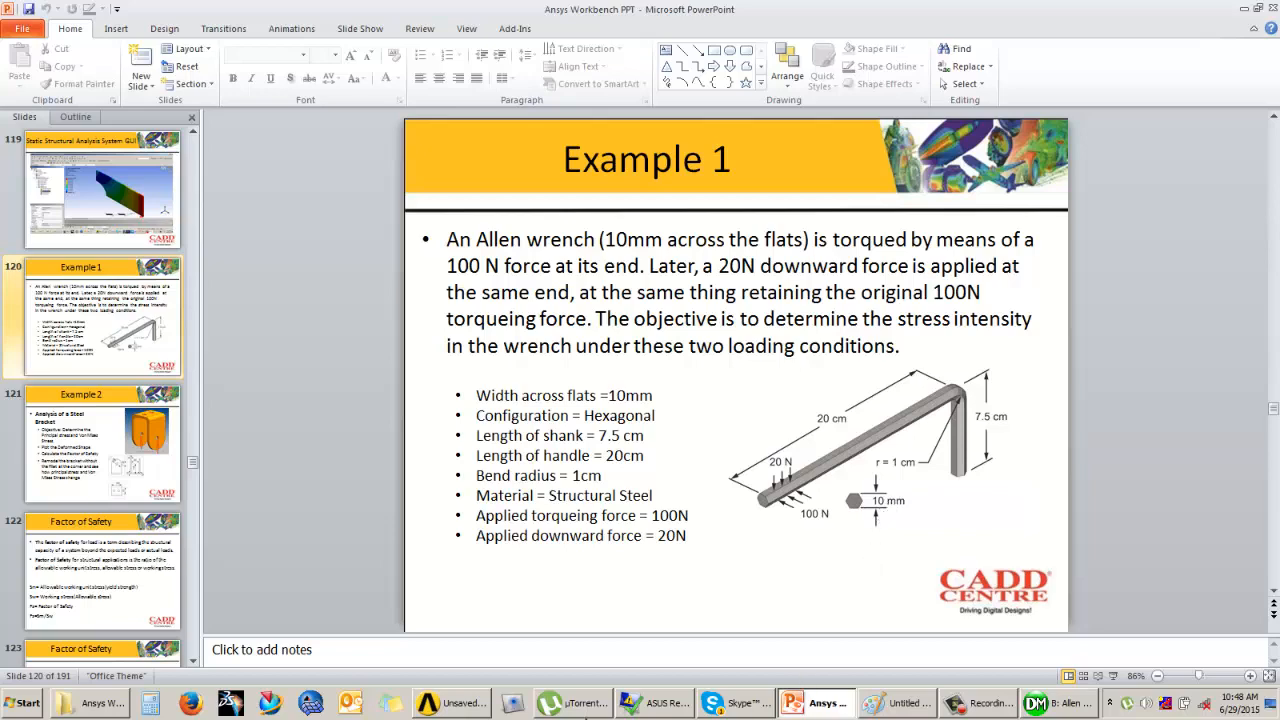
click(1060, 703)
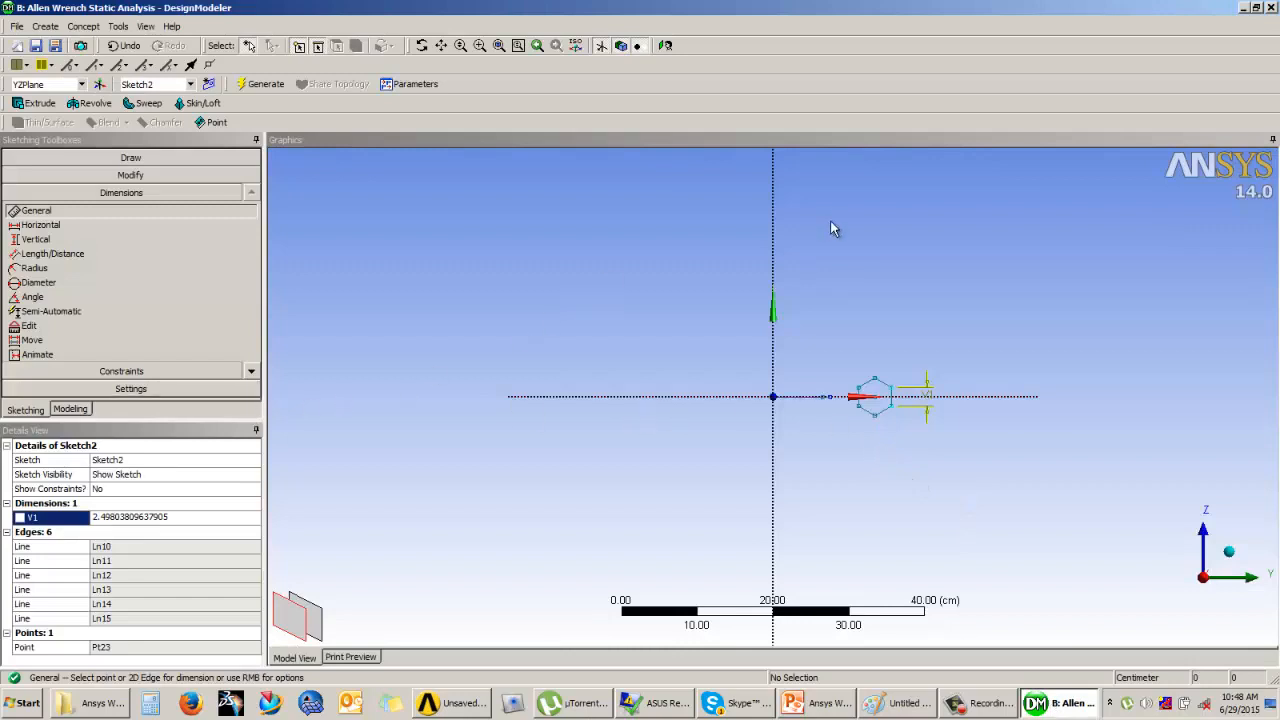
key(ctrl+z)
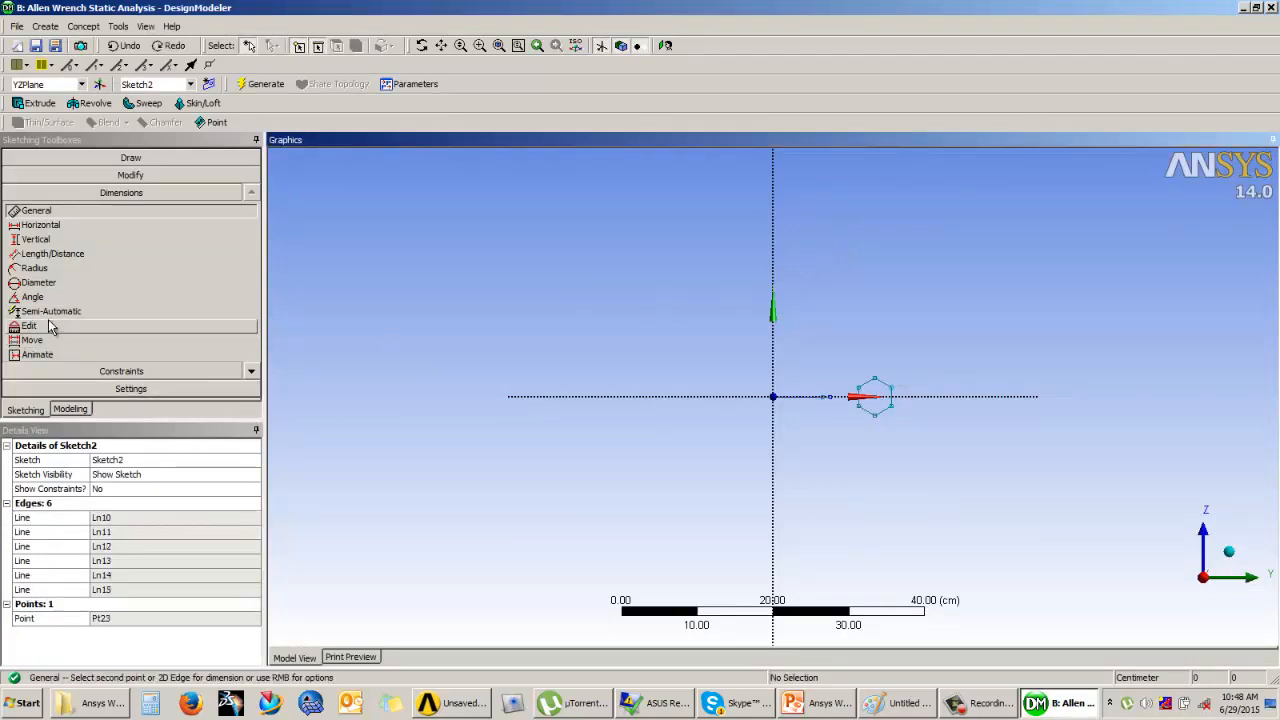
Step: Try again to place a General dimension on the hexagon's vertical side, and undo it
click(893, 396)
click(893, 396)
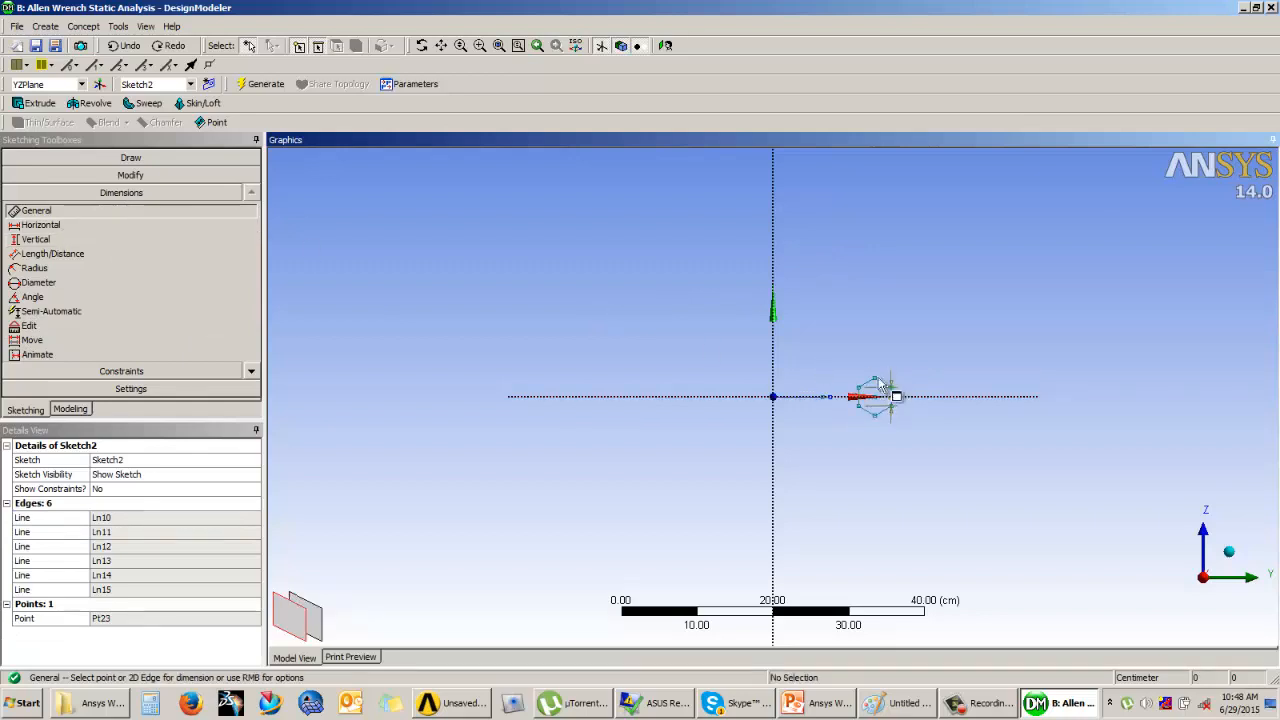
key(ctrl+z)
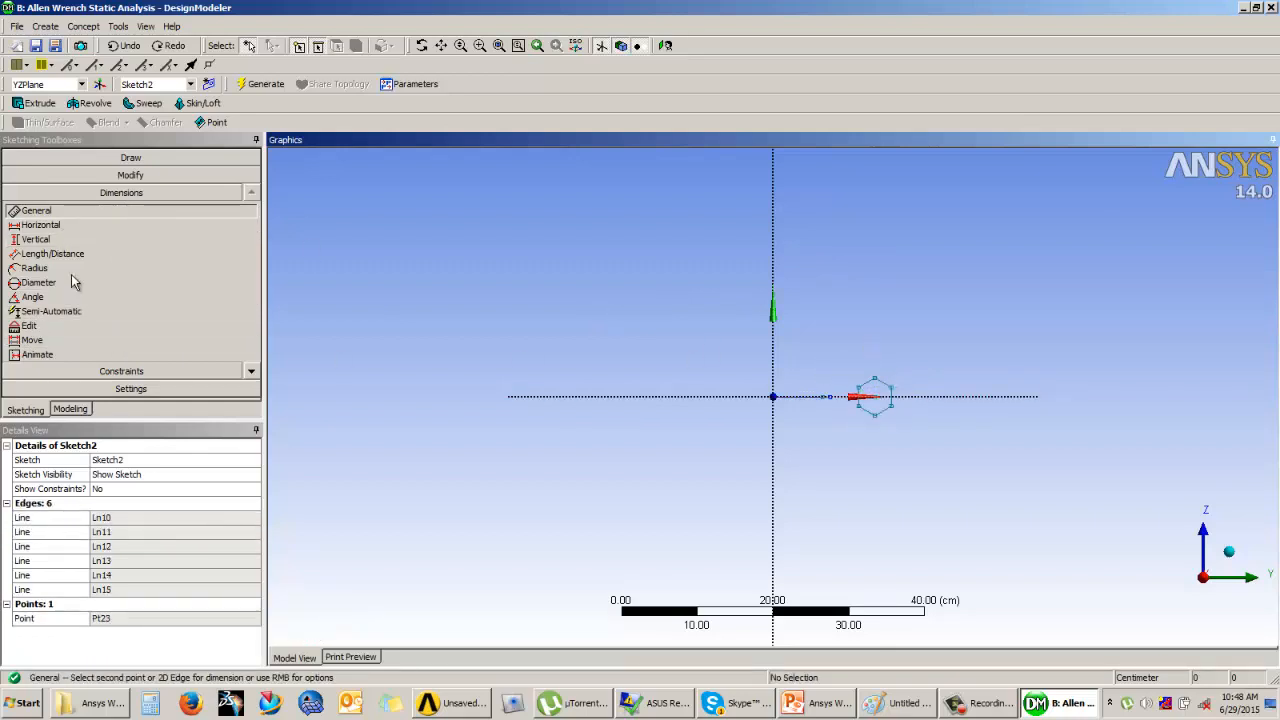
Step: Add a horizontal dimension across the hexagon's two vertical flats, placed above it, and open its value for editing
click(68, 230)
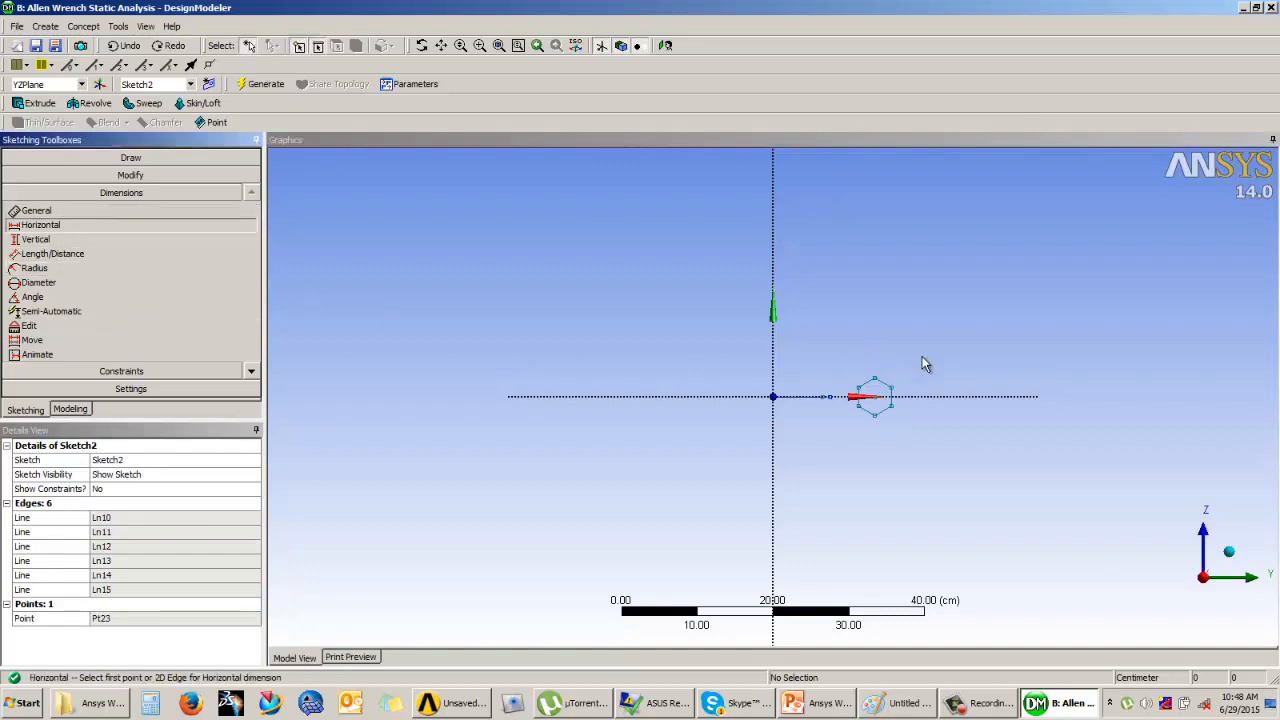
click(892, 410)
click(875, 336)
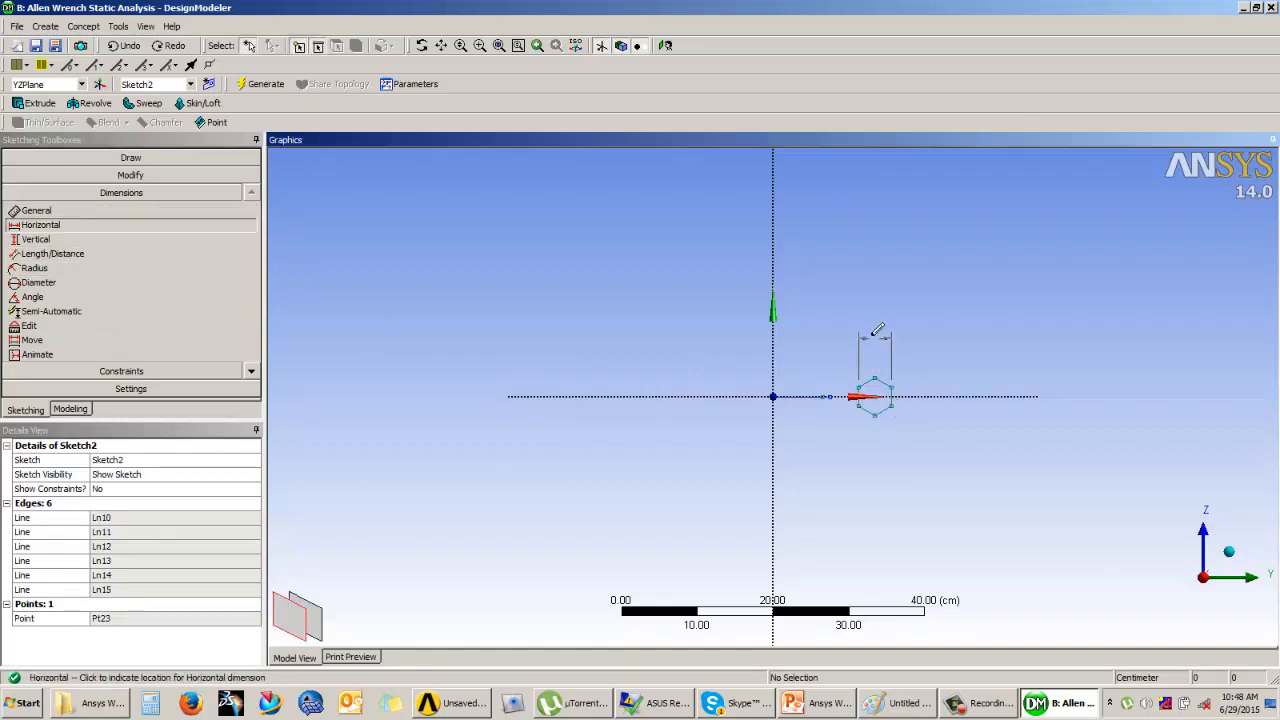
click(127, 517)
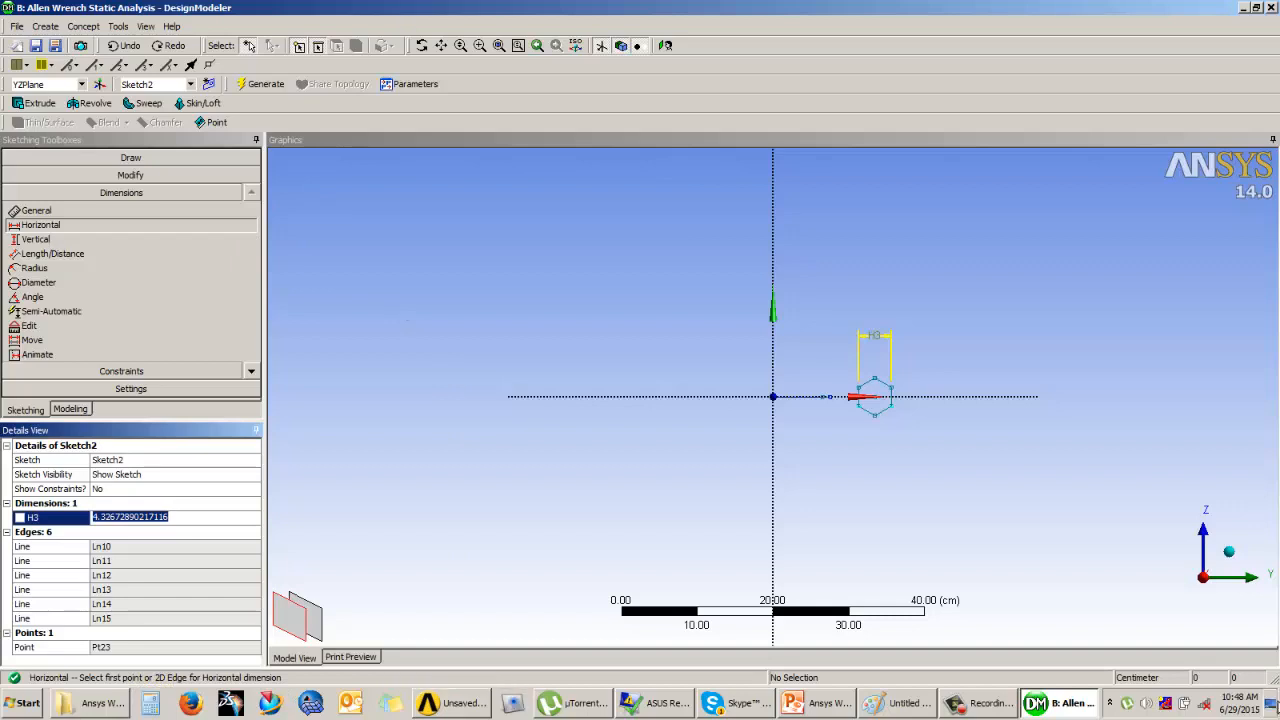
click(978, 702)
click(787, 402)
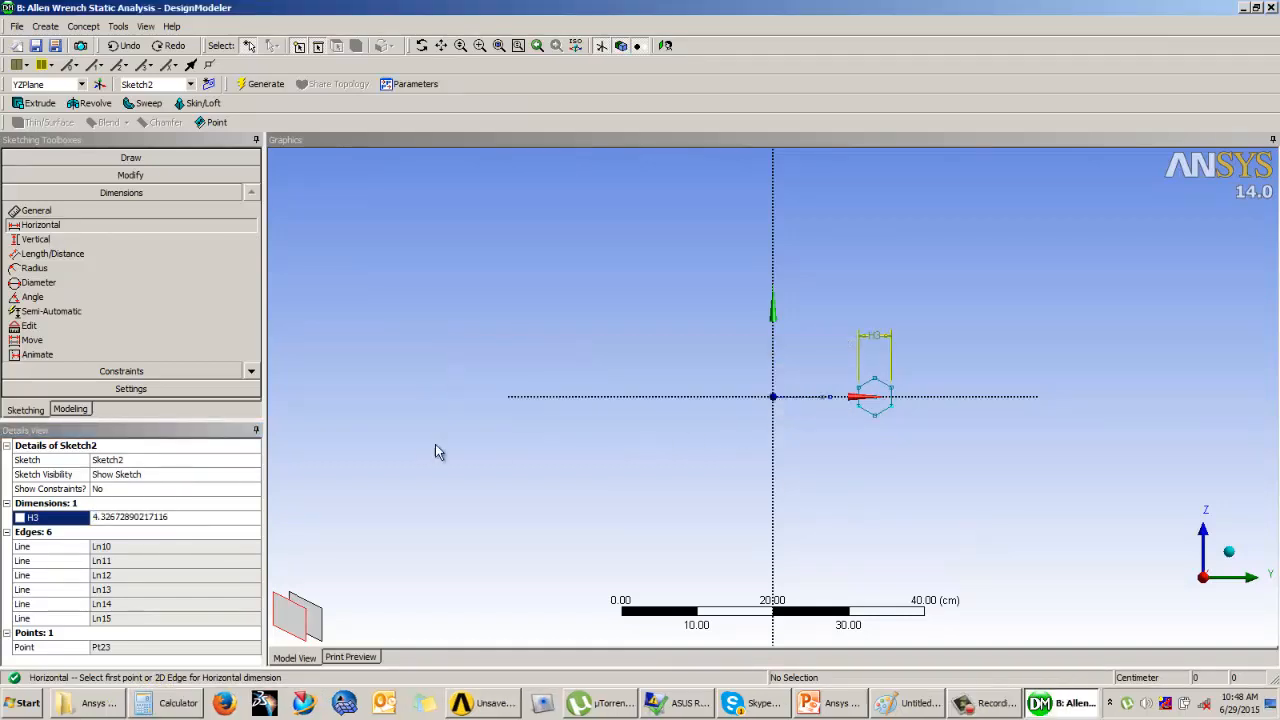
click(176, 516)
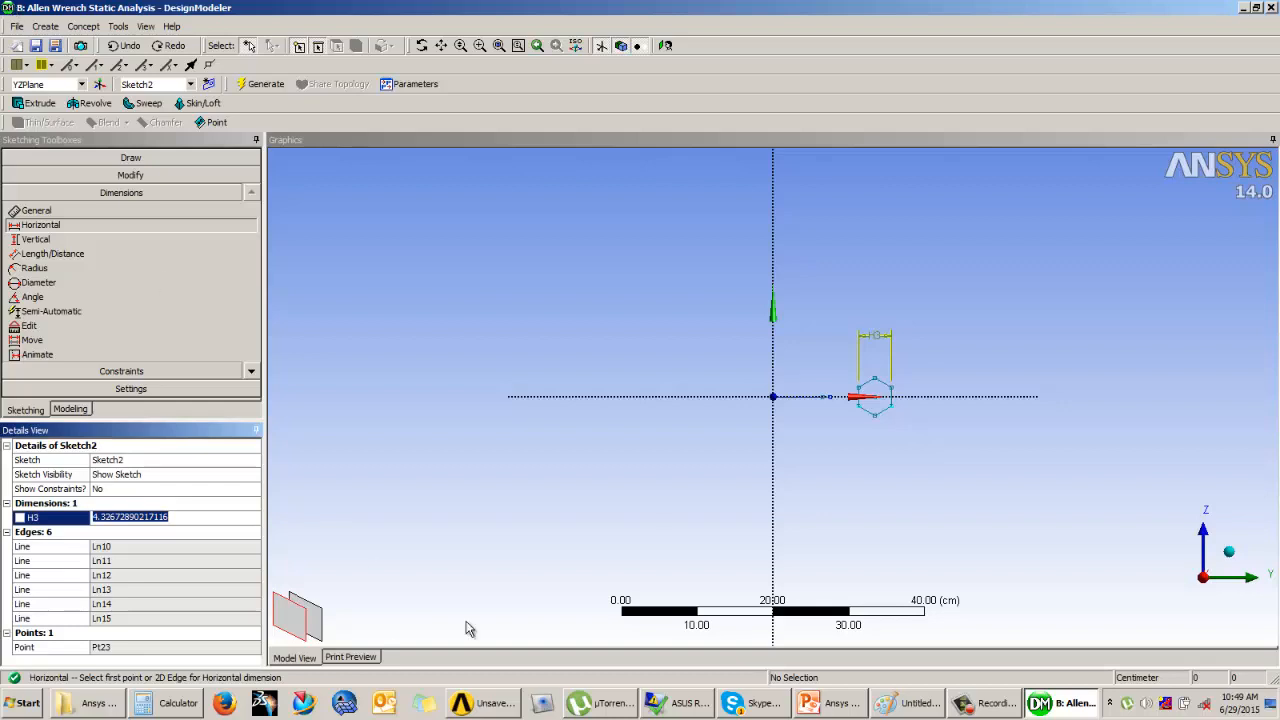
click(1005, 705)
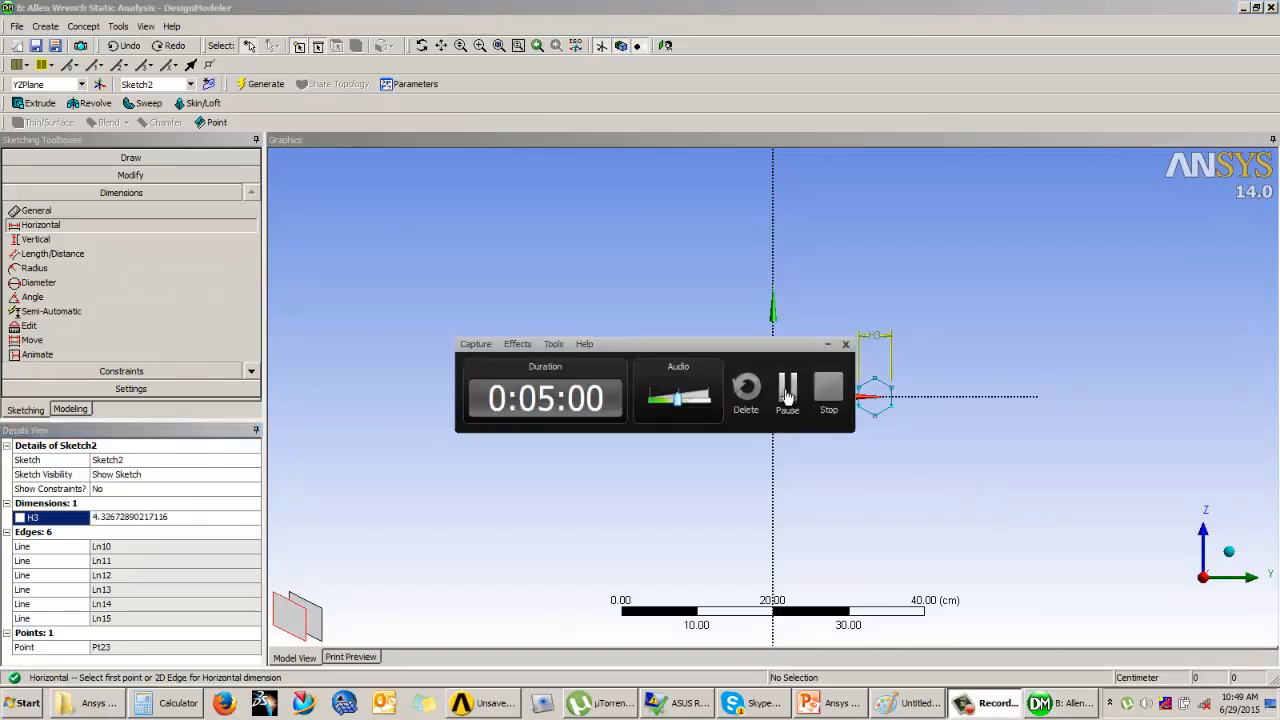
click(788, 390)
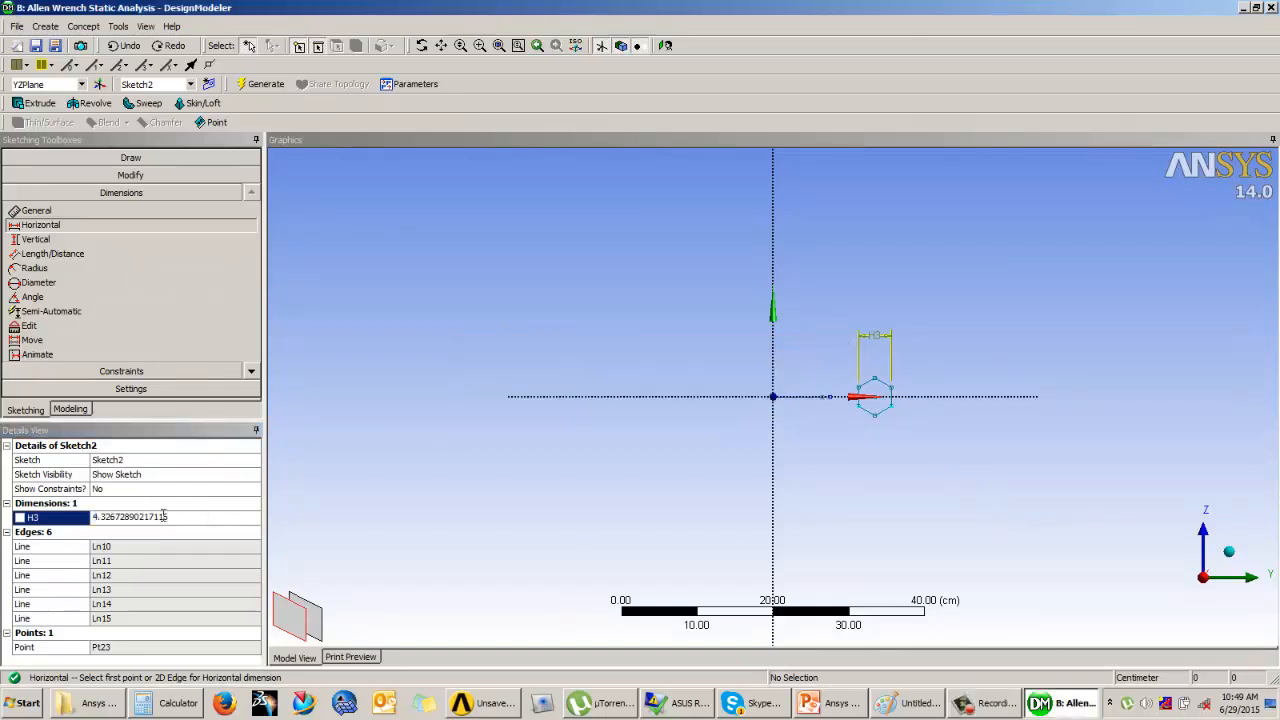
Step: Set the hexagon's width across flats to 1 cm
click(181, 516)
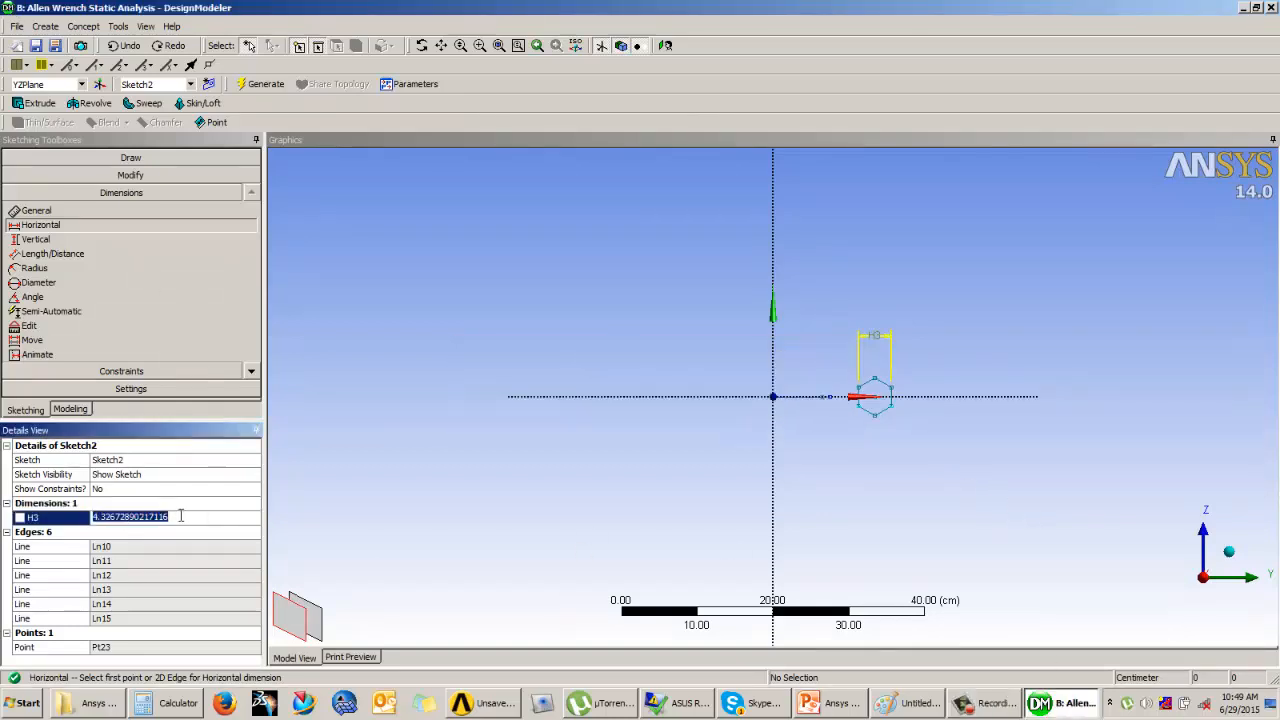
text(1)
key(Return)
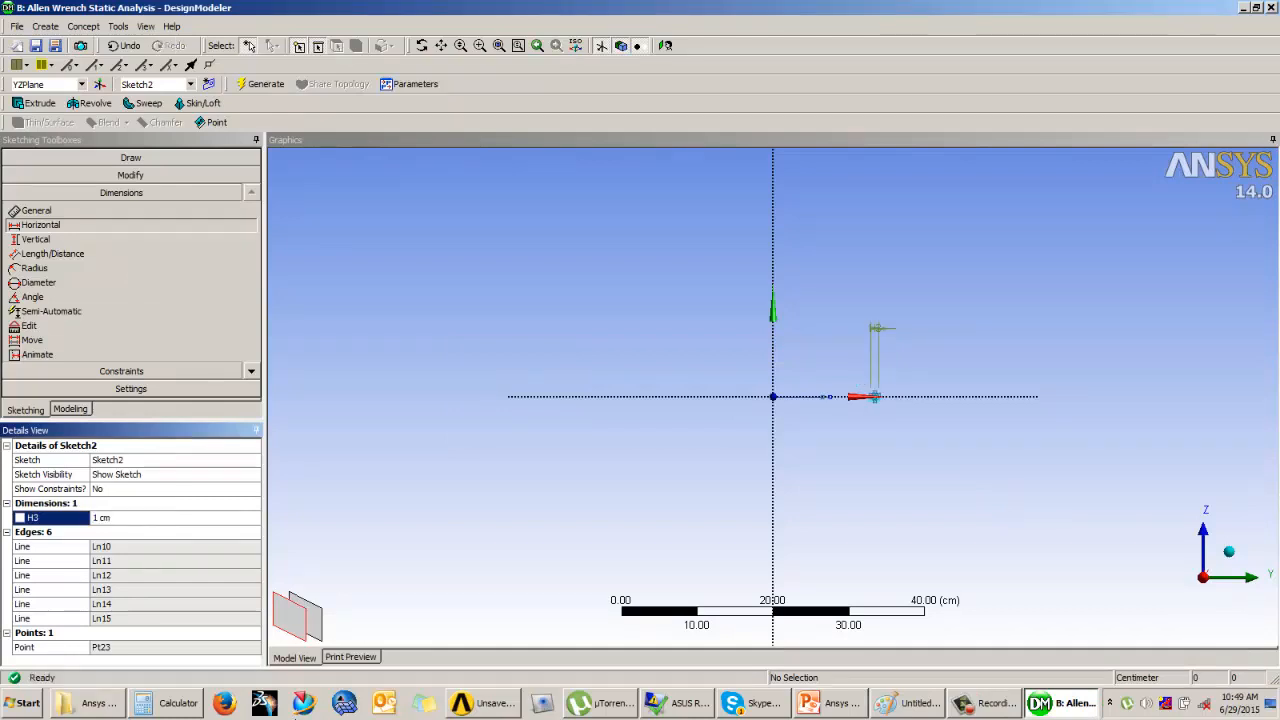
Step: Try to dimension the horizontal distance between the vertical axis and the hexagon's centre point
scroll(880, 393, up, 5)
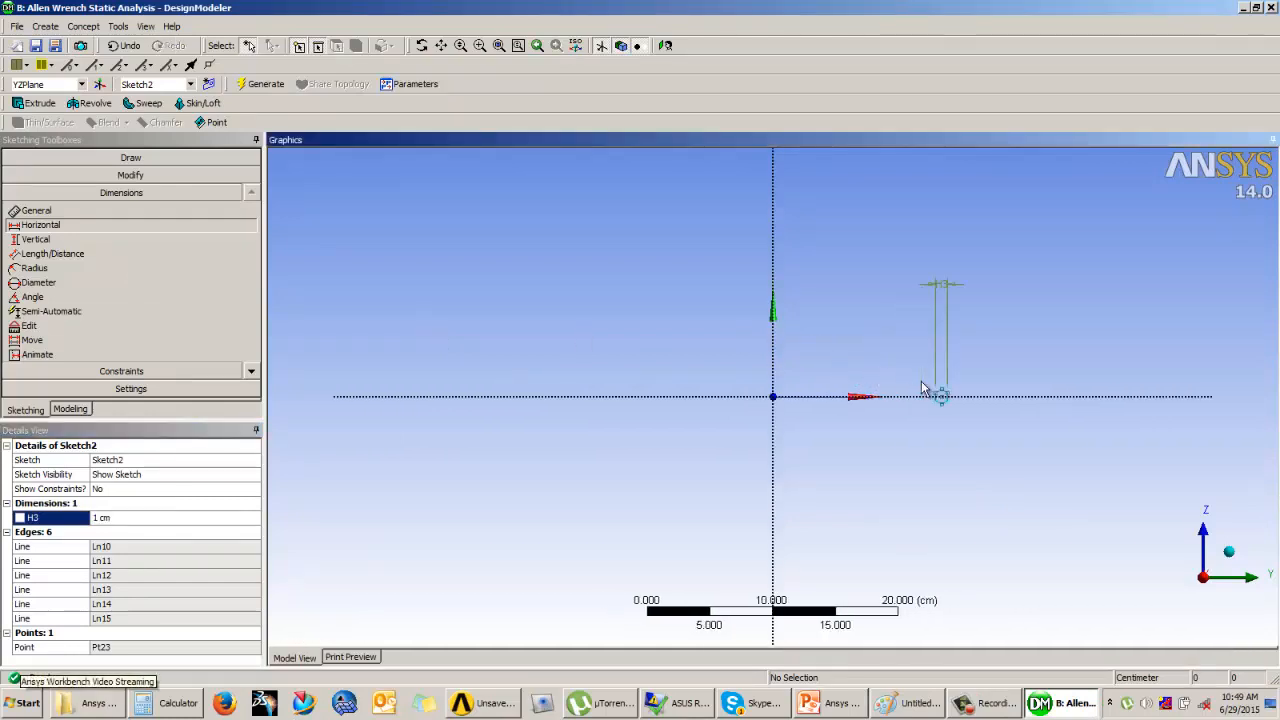
scroll(1056, 388, up, 1)
ctrl+middle_drag(1056, 388, 846, 405)
scroll(849, 408, up, 2)
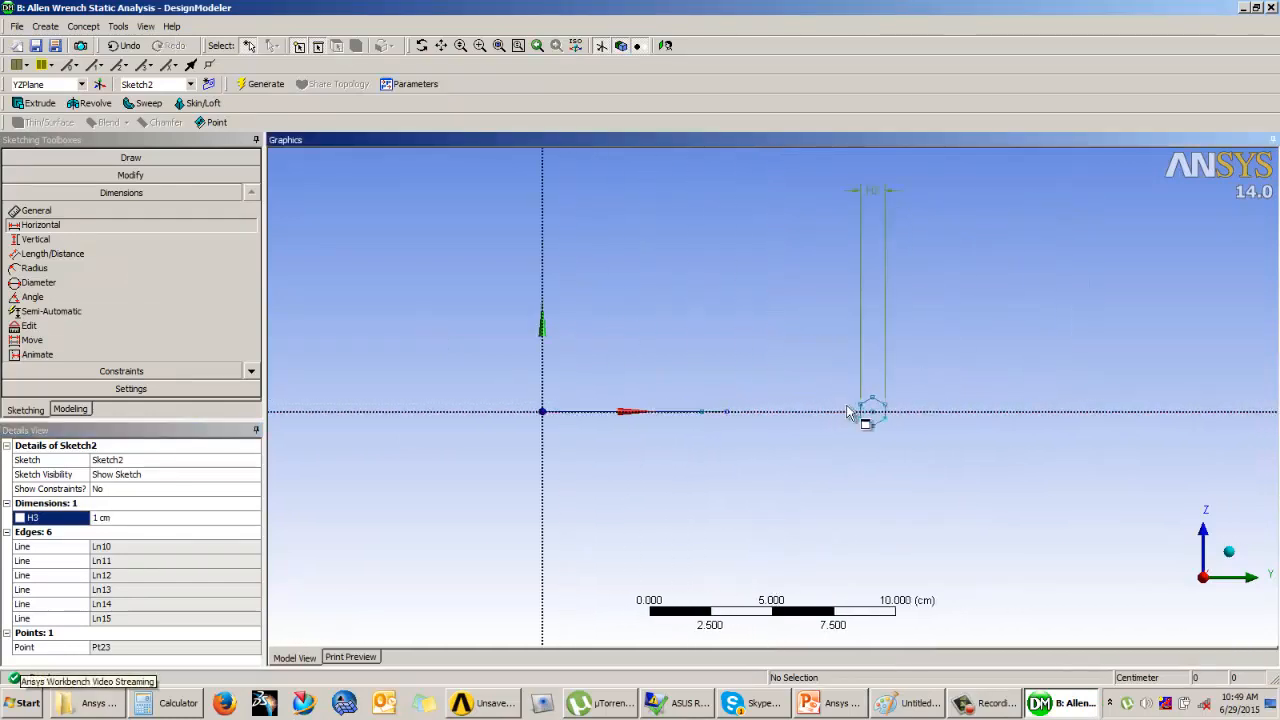
click(60, 225)
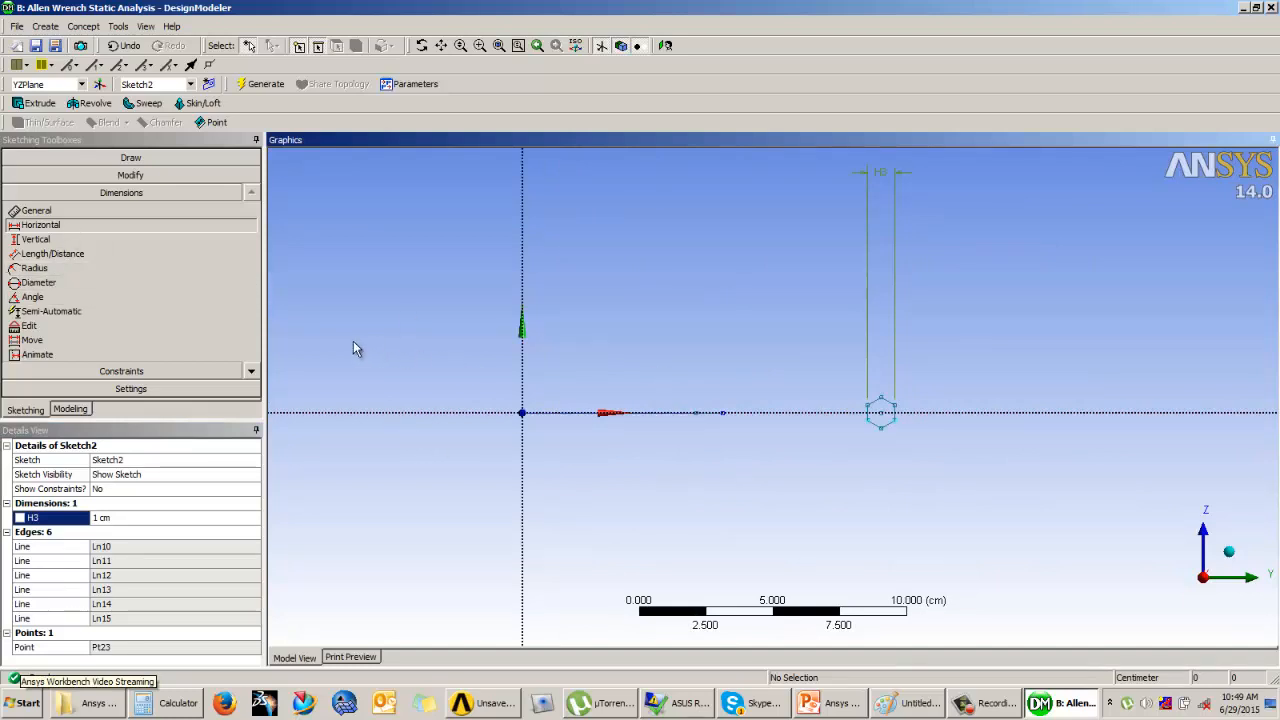
click(523, 384)
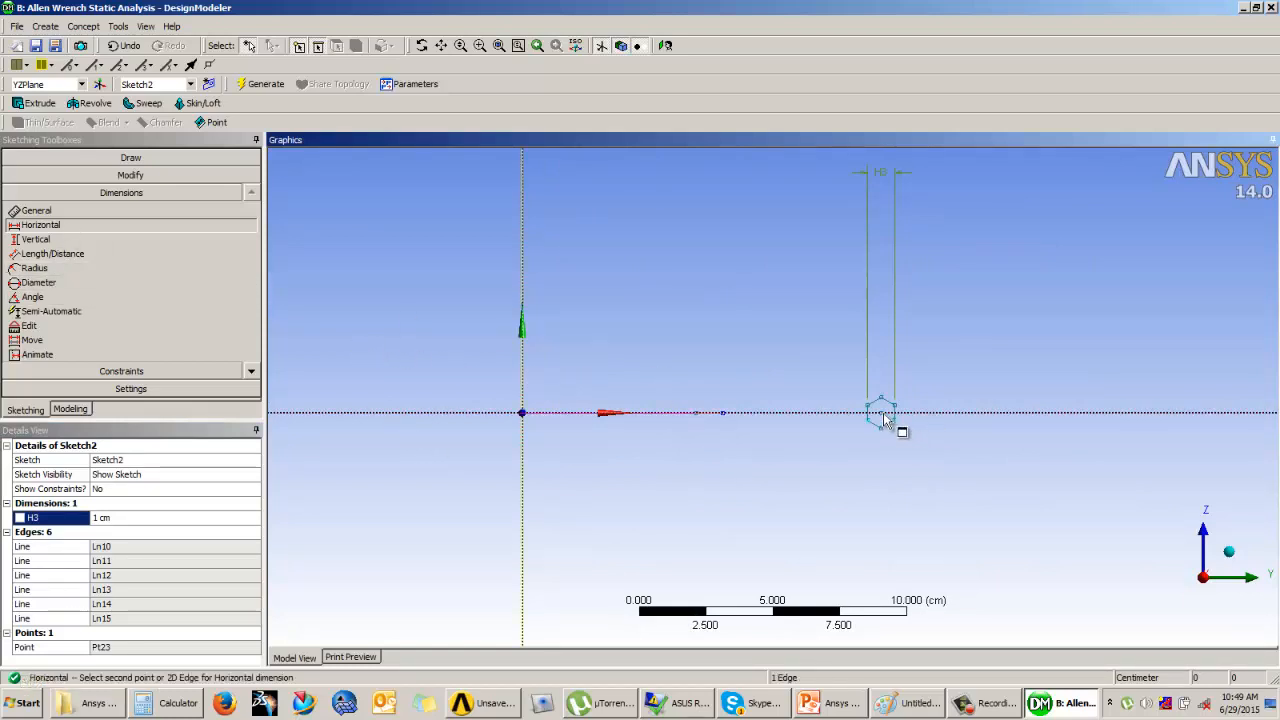
key(Escape)
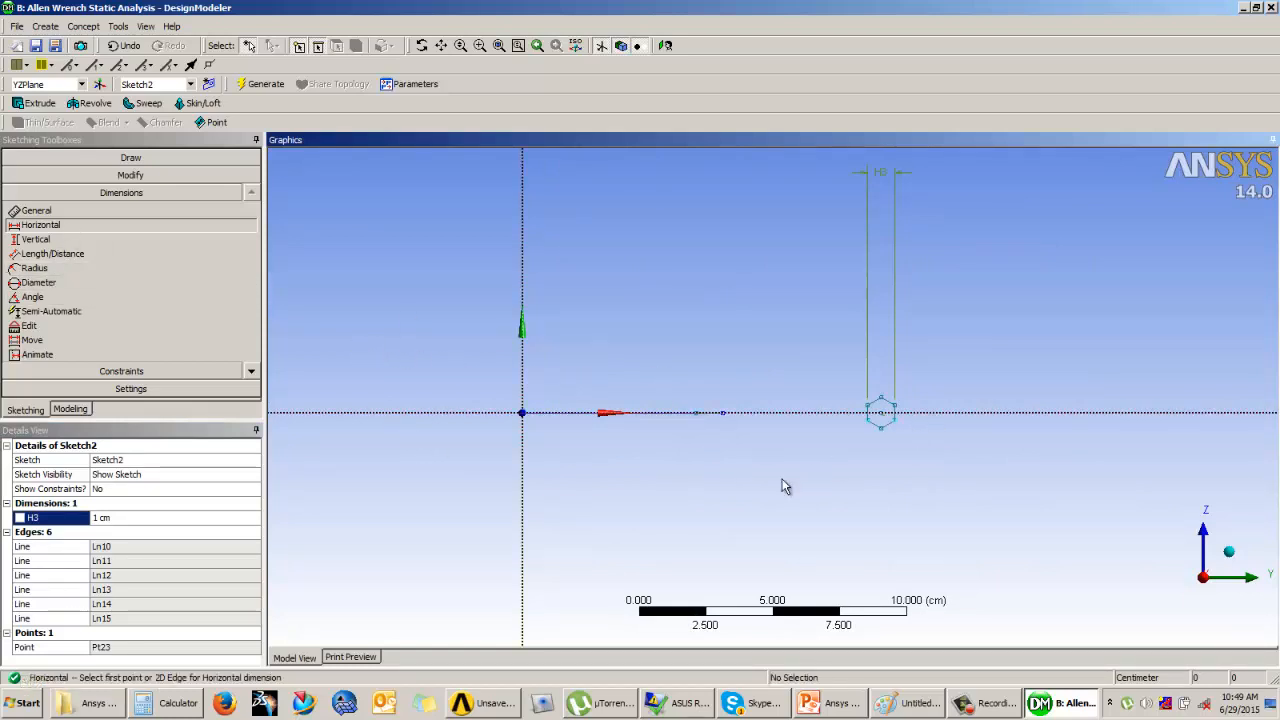
click(883, 413)
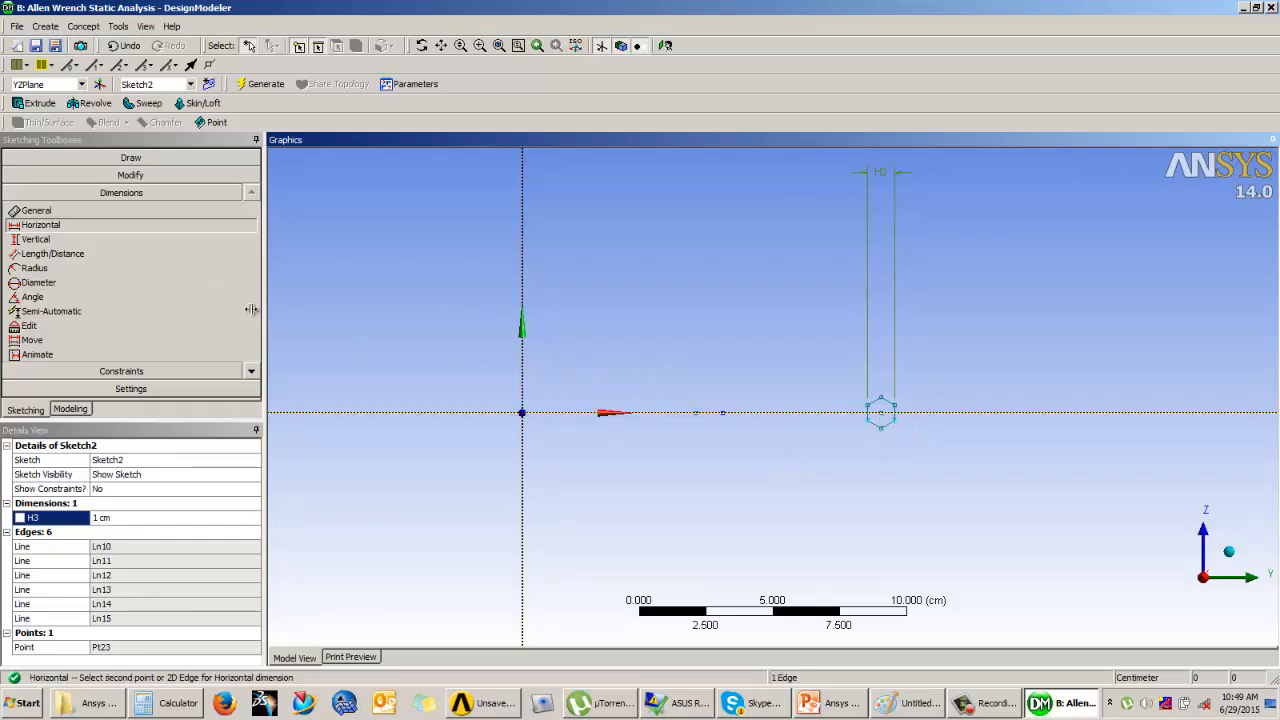
click(76, 210)
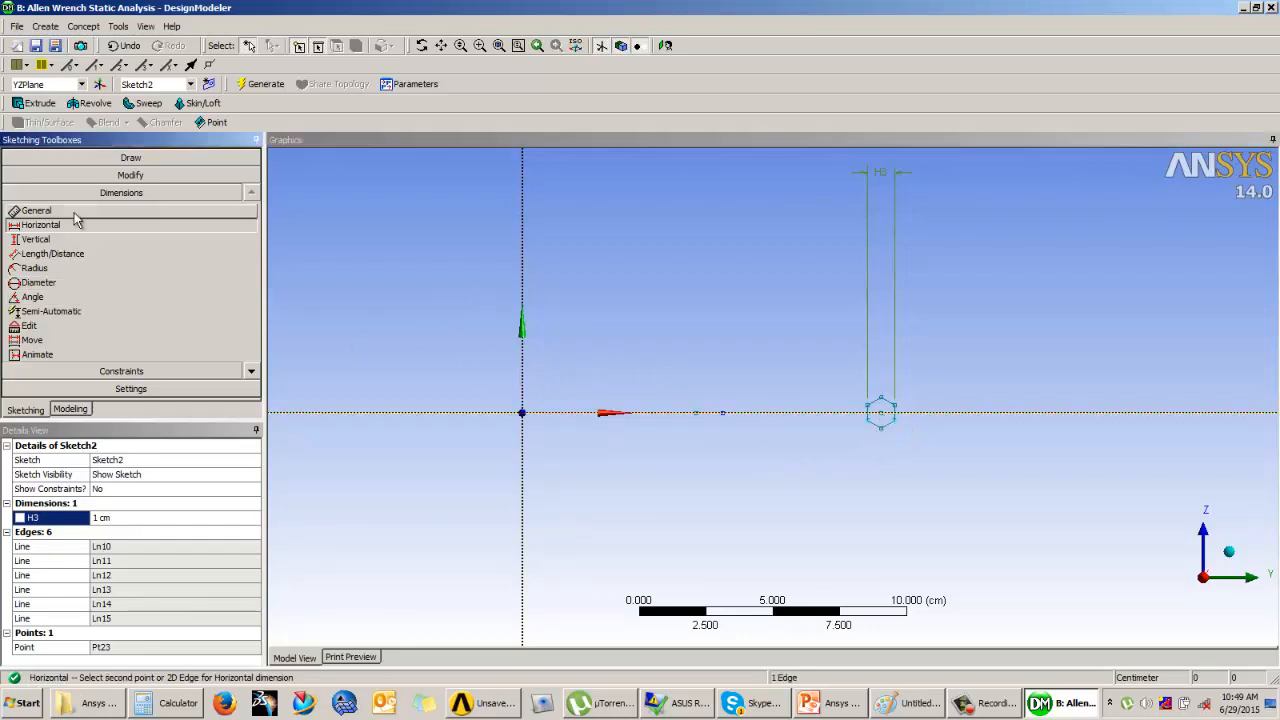
click(884, 416)
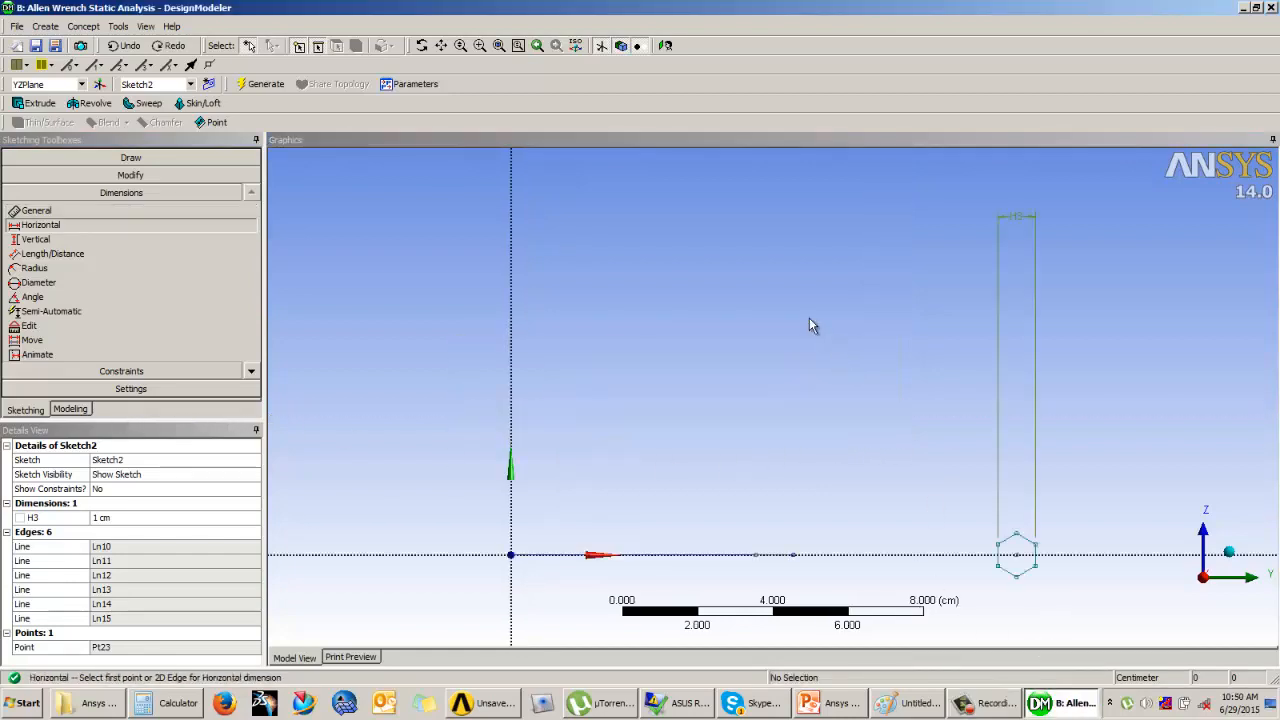
Step: Add a horizontal dimension from the hexagon's centre point to the vertical axis, placed above the horizontal axis
scroll(810, 325, down, 2)
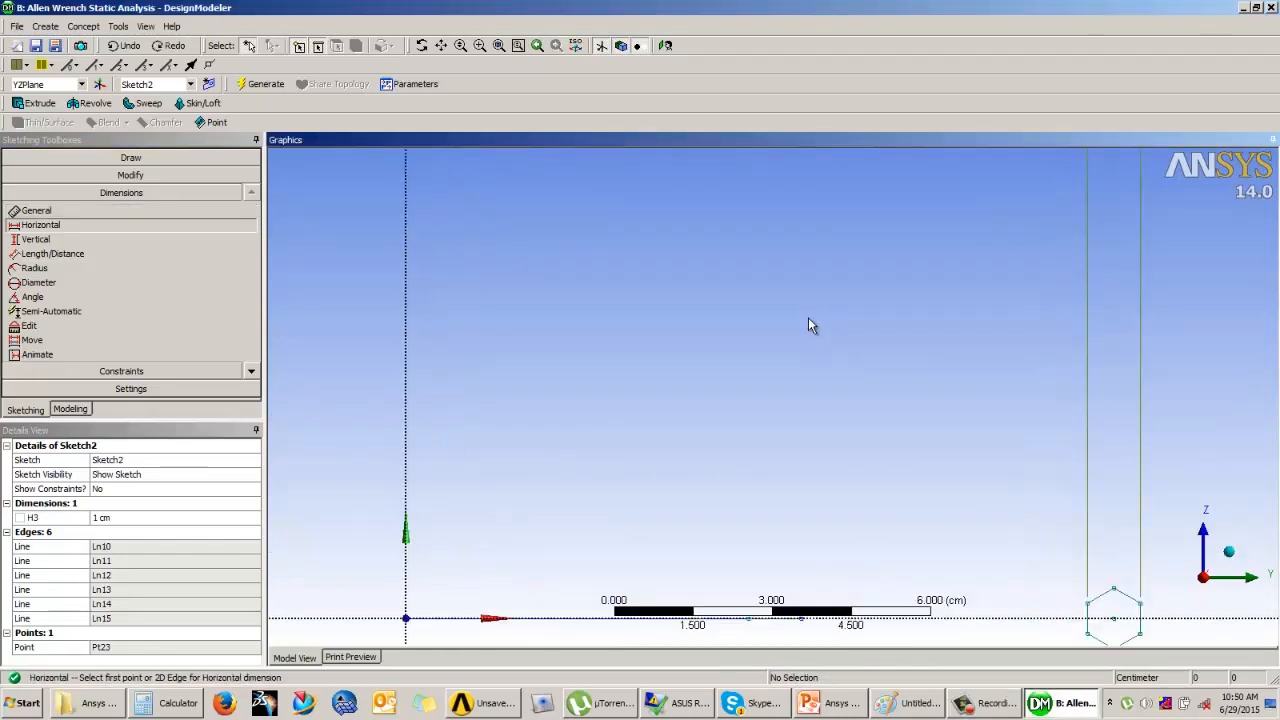
mouse_move(851, 402)
middle_down()
mouse_move(826, 400)
mouse_move(964, 409)
middle_up()
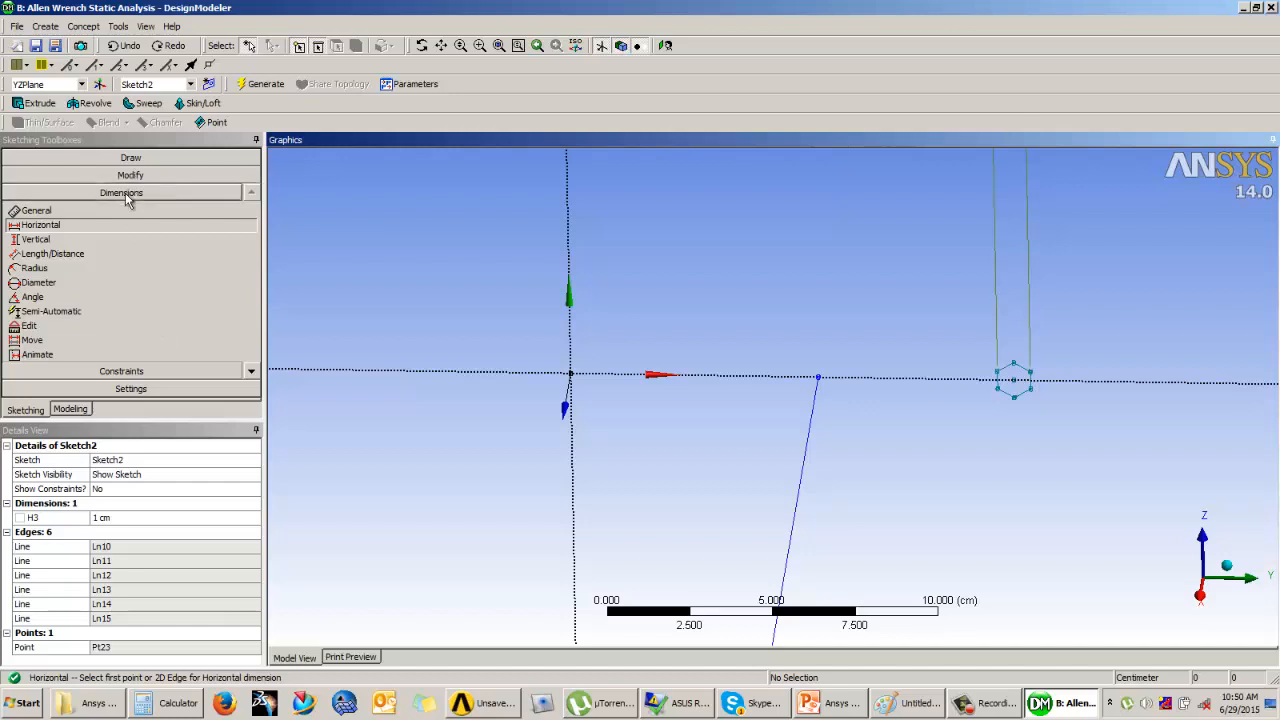
click(1013, 382)
click(572, 340)
click(710, 283)
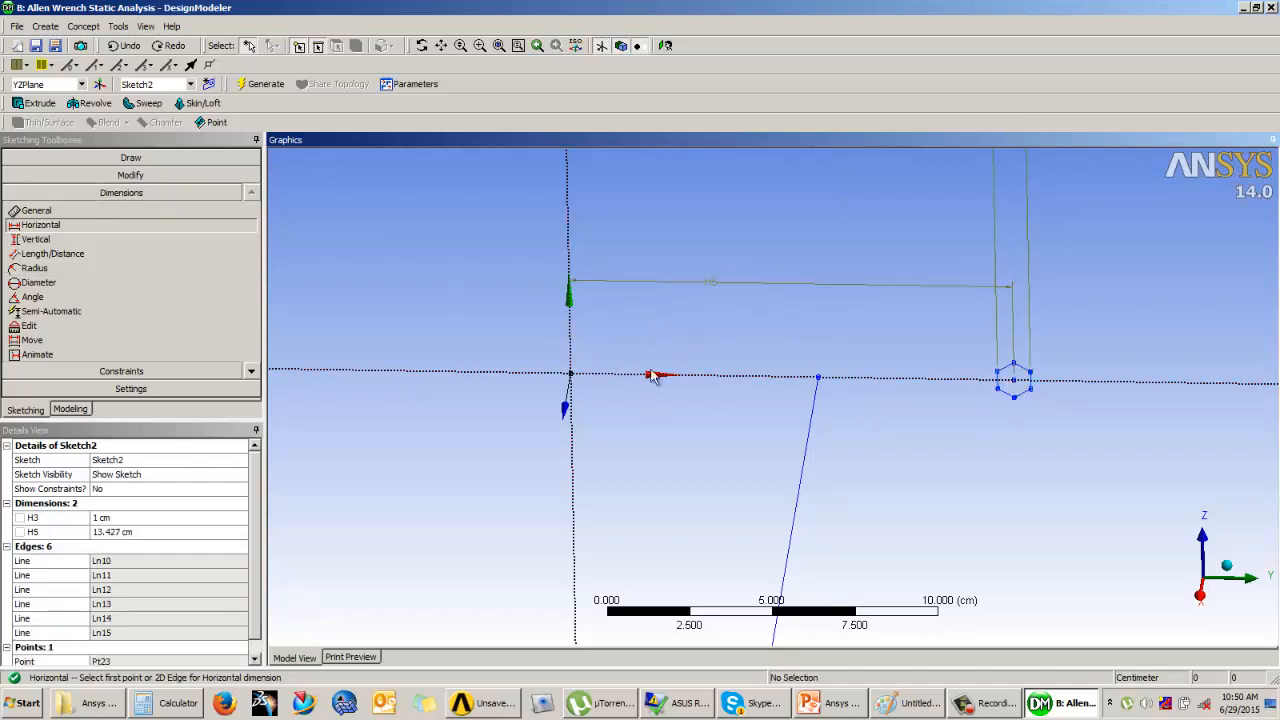
Step: Set the horizontal distance between the vertical axis and the hexagon's centre to 7.5 cm
click(127, 531)
text(7)
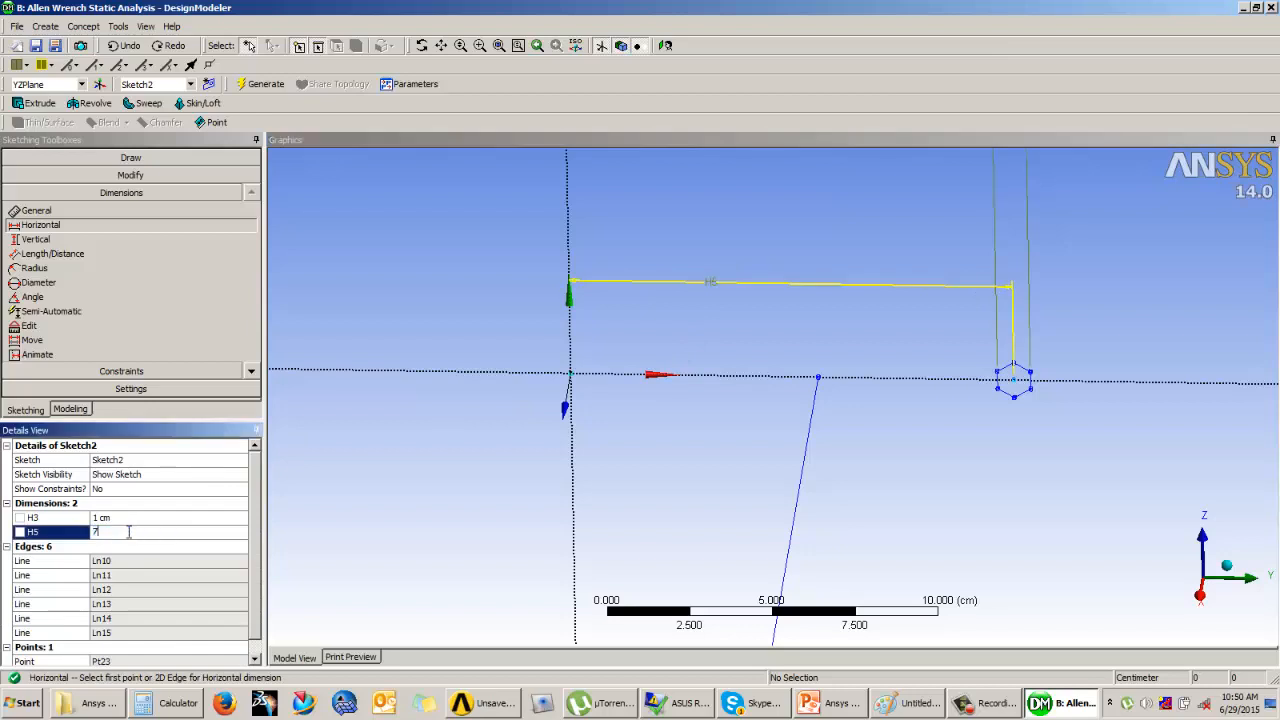
text(.5)
key(Return)
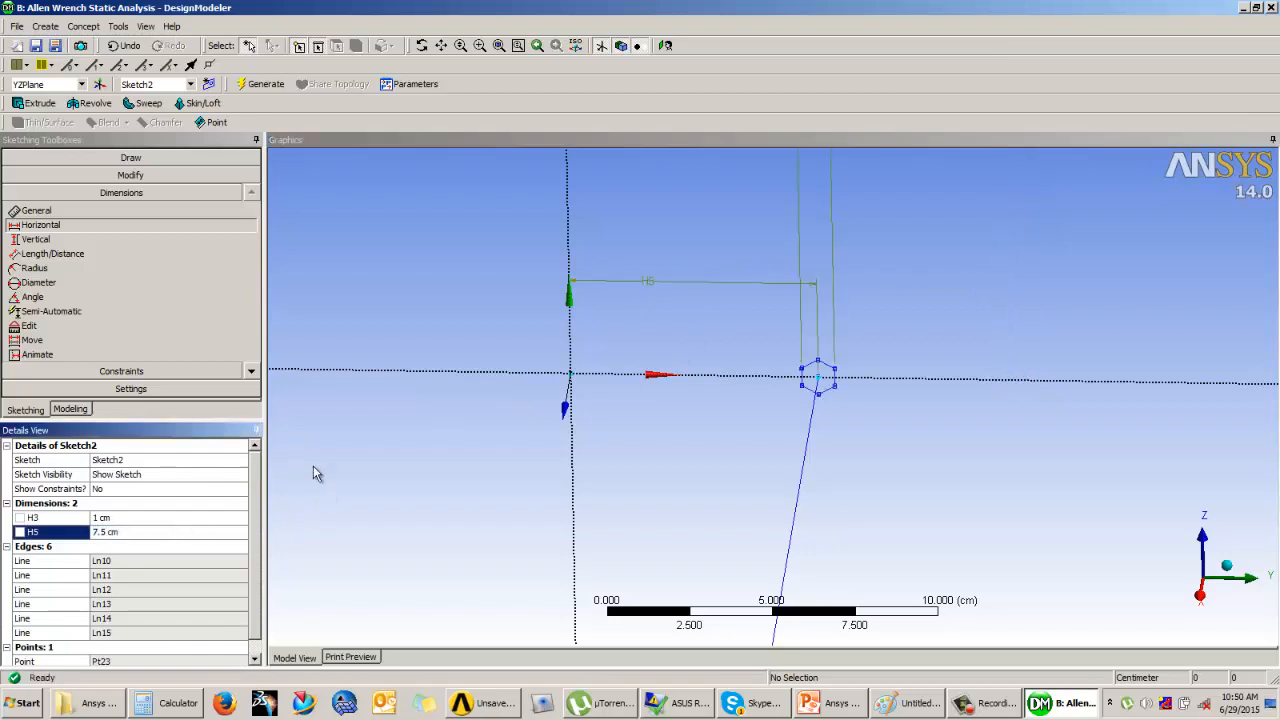
click(418, 478)
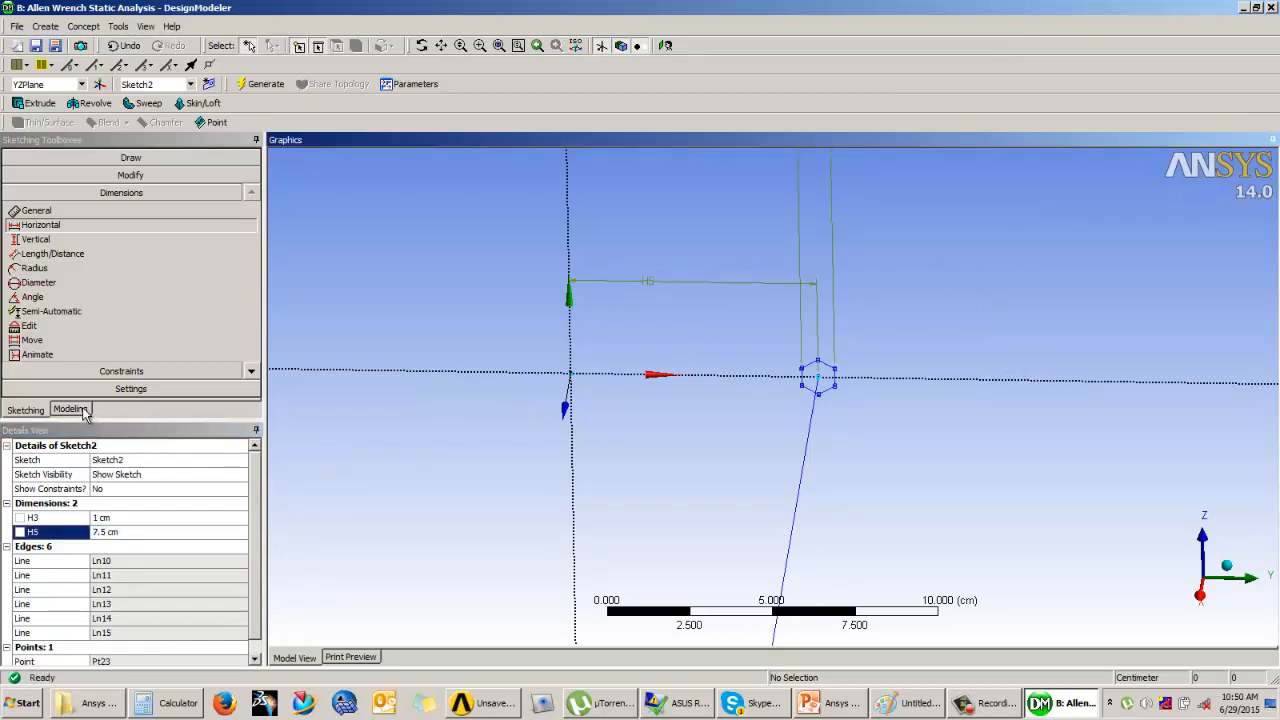
Step: Sweep the hexagon in Sketch2 along the L-shaped path in Sketch1 as Add Material, and generate the solid wrench
click(84, 413)
mouse_move(728, 351)
middle_down()
mouse_move(643, 251)
mouse_move(1123, 329)
mouse_move(1057, 409)
mouse_move(1021, 393)
mouse_move(1047, 390)
mouse_move(1060, 397)
mouse_move(970, 406)
middle_up()
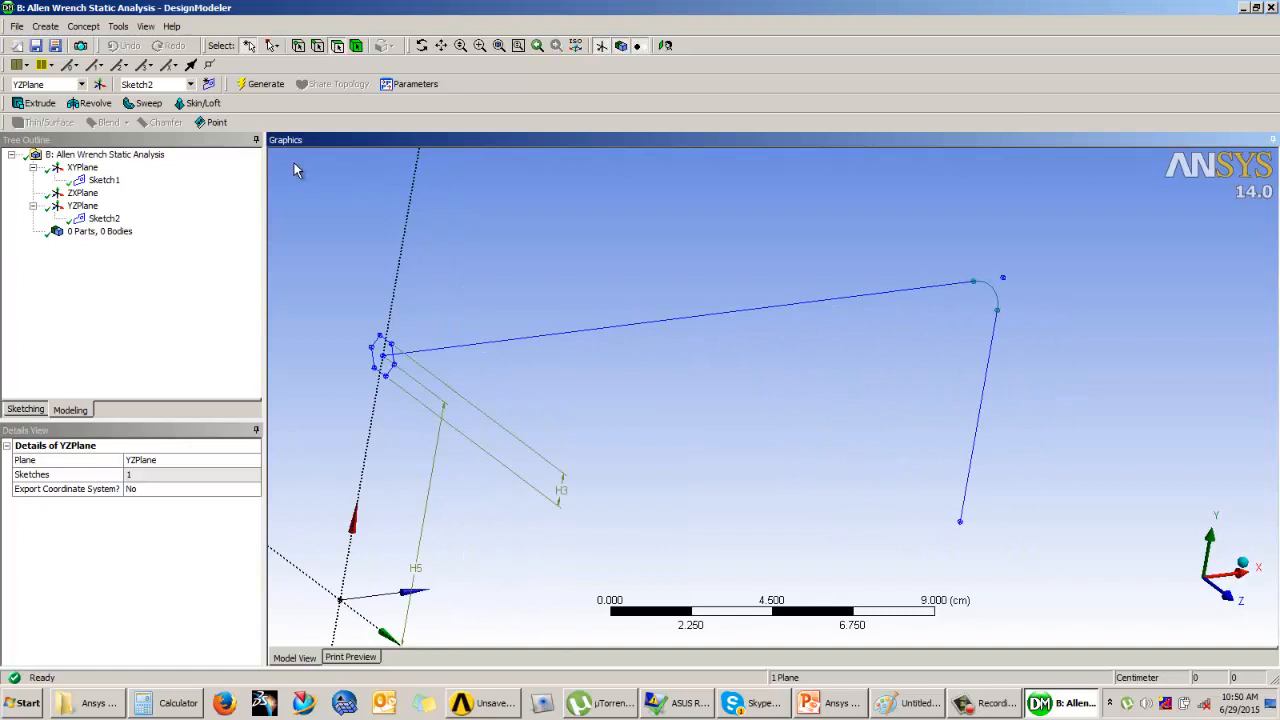
click(148, 104)
click(745, 401)
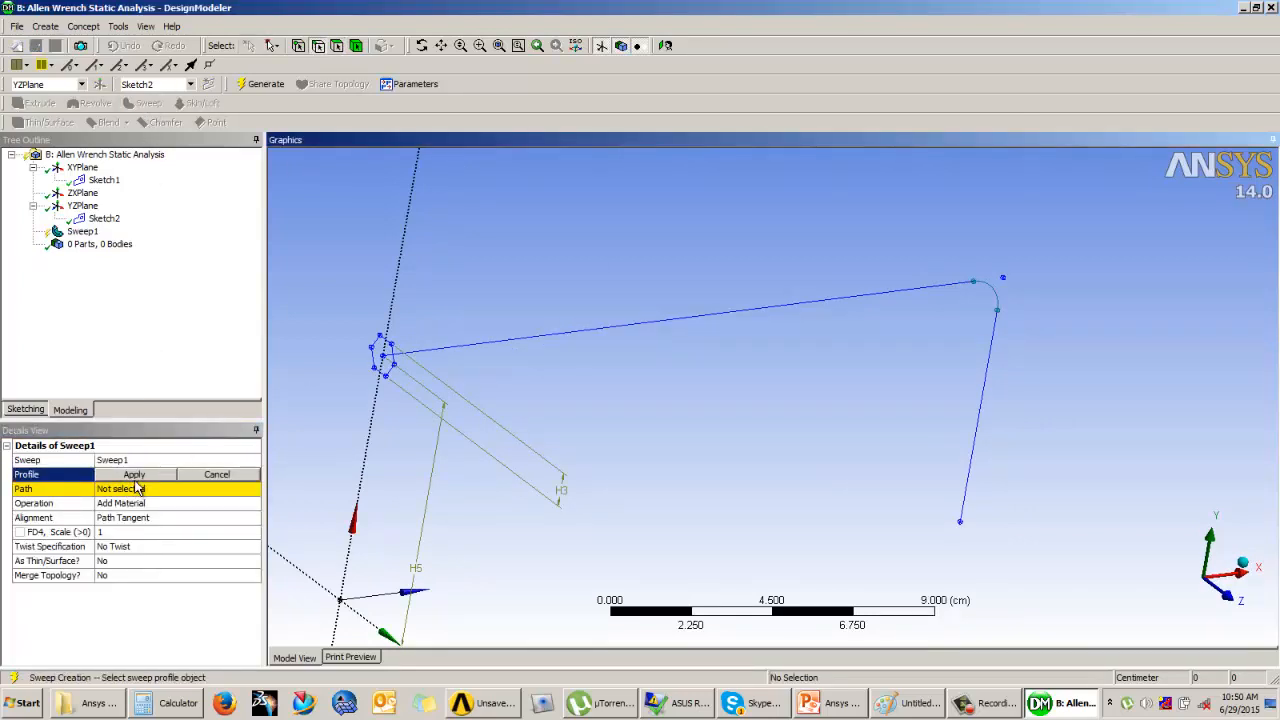
click(393, 356)
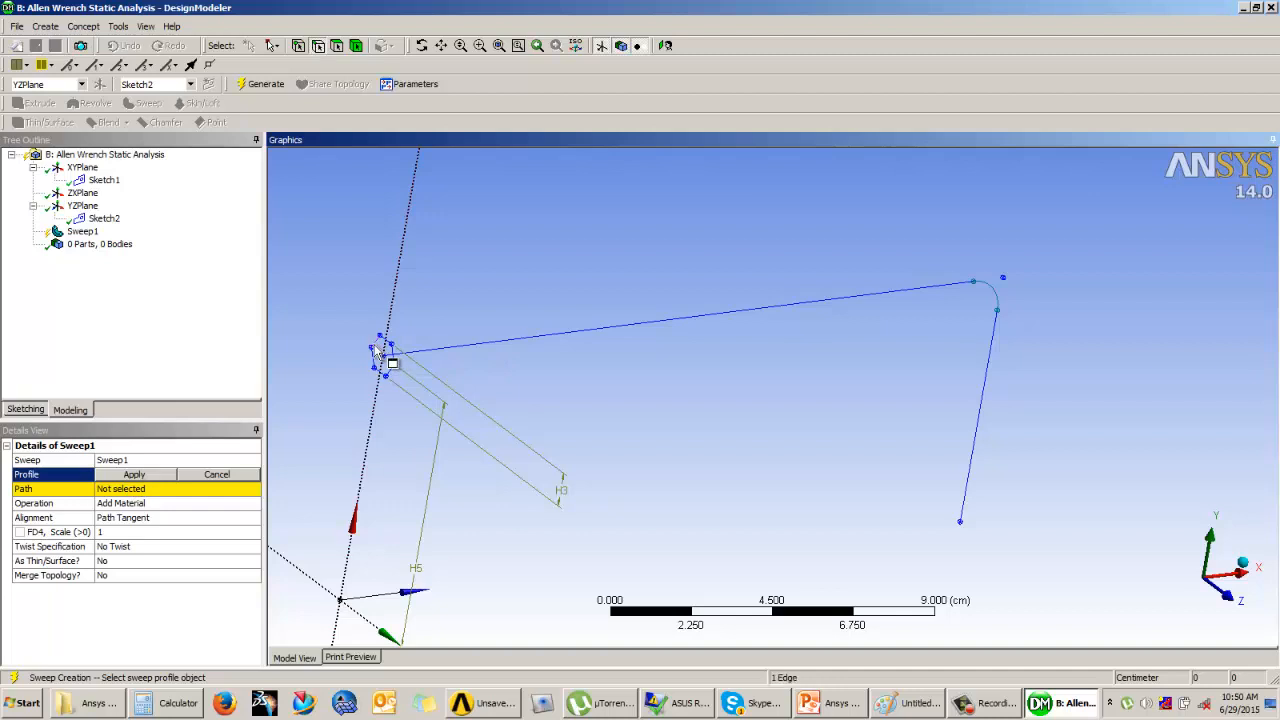
click(148, 475)
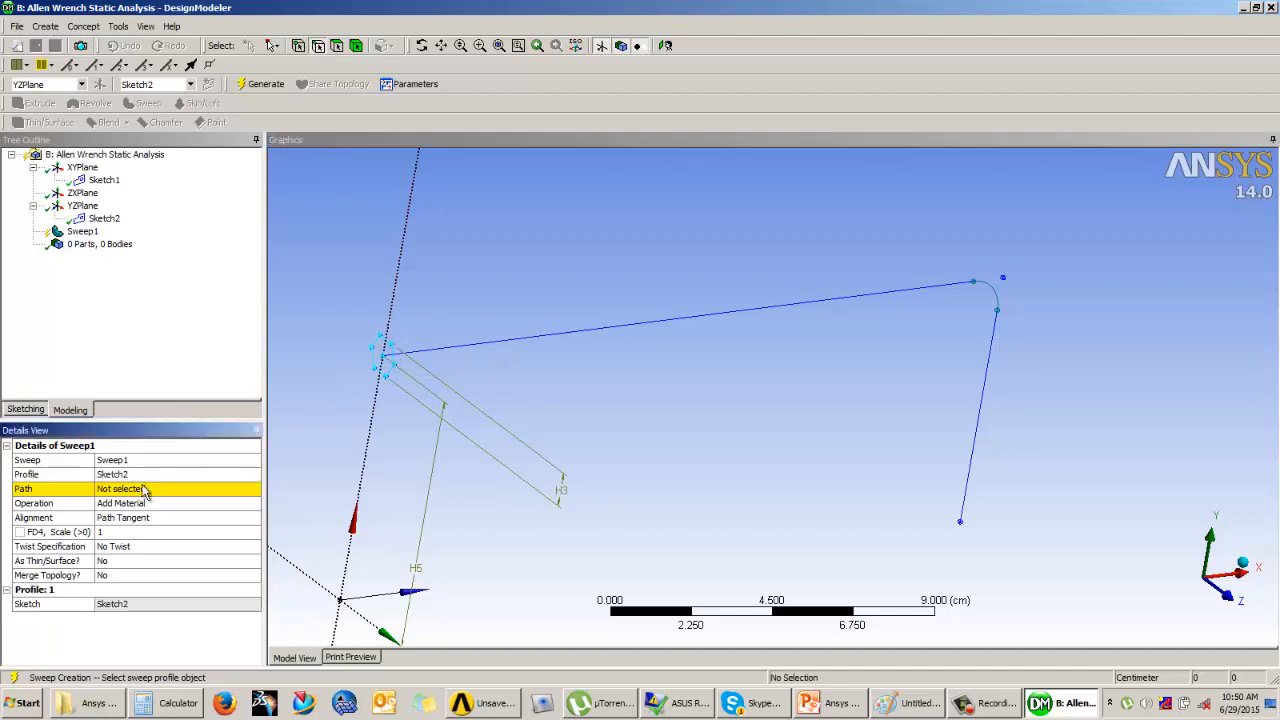
click(622, 338)
click(133, 489)
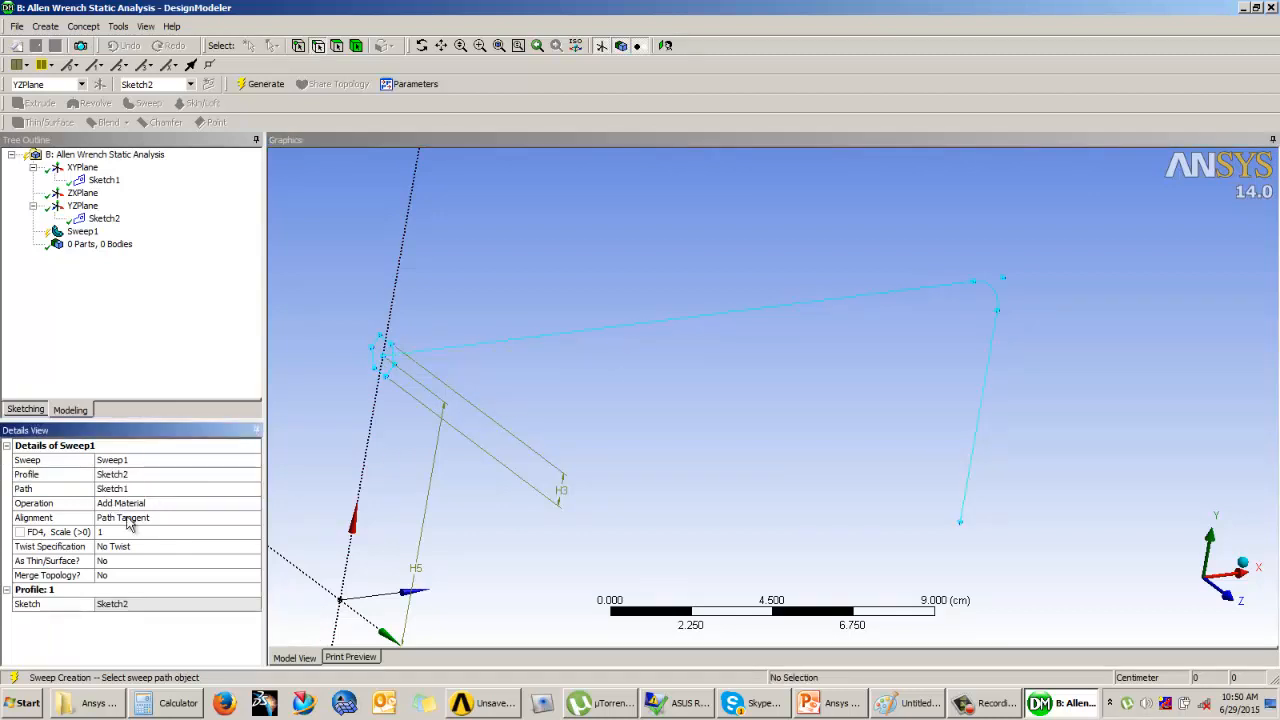
click(262, 86)
mouse_move(602, 254)
middle_down()
mouse_move(627, 276)
mouse_move(625, 263)
middle_up()
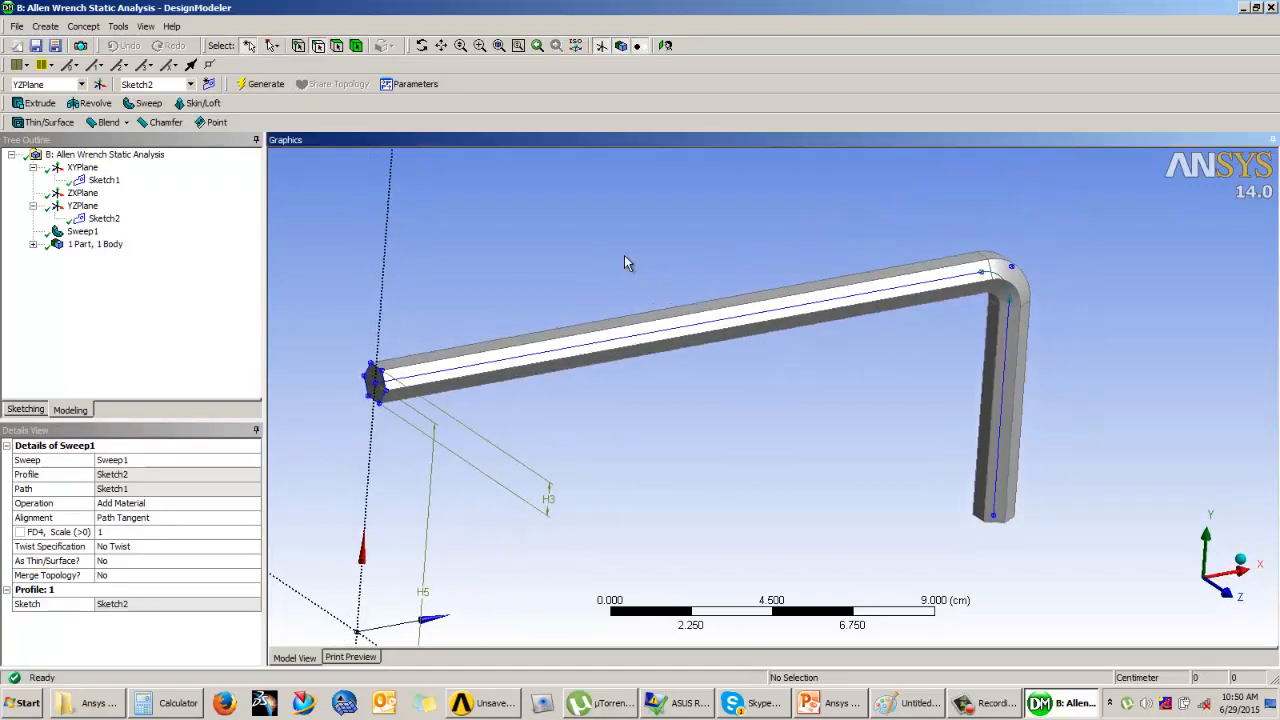
Step: Compare the swept wrench in DesignModeler with the drawing on the Example 1 slide in PowerPoint
click(860, 708)
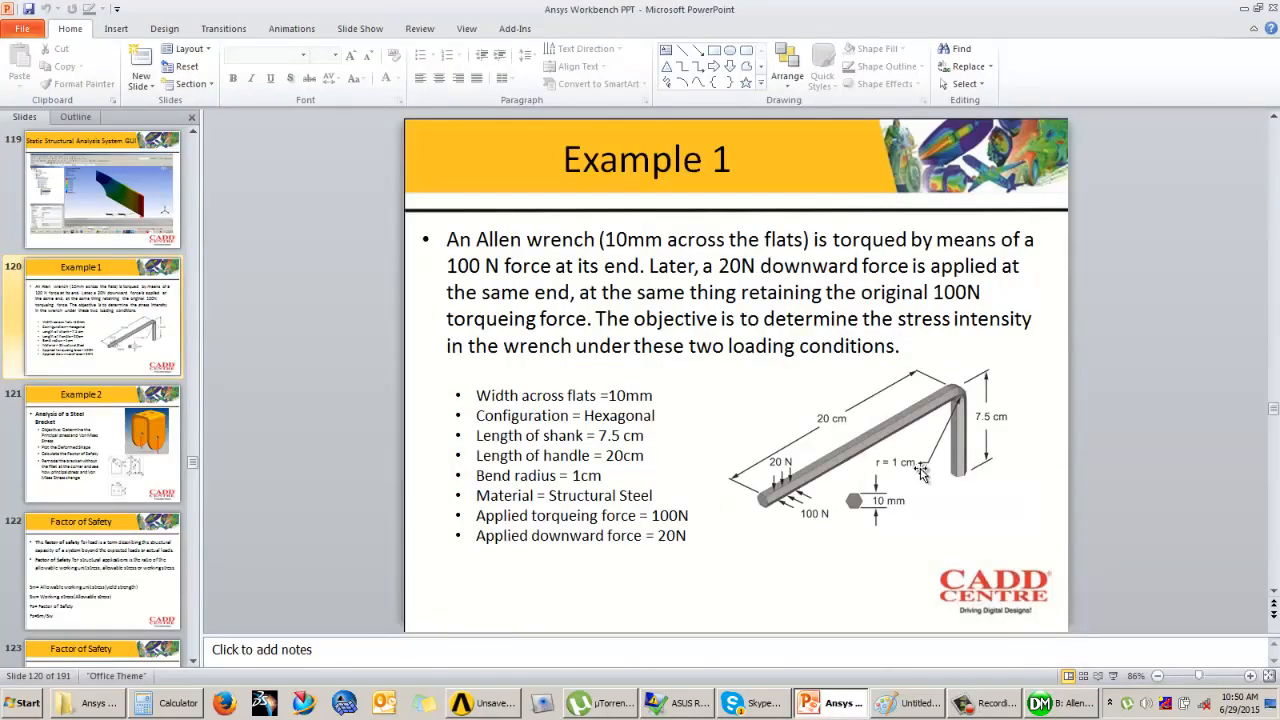
click(1058, 703)
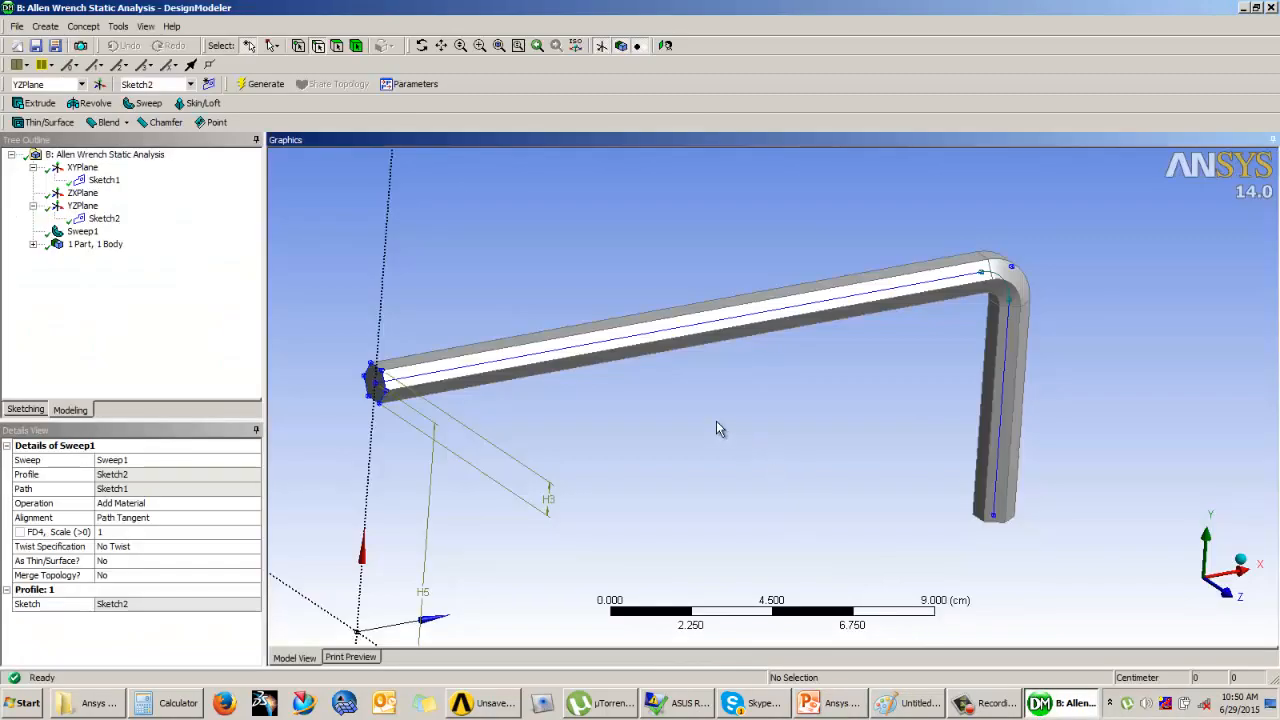
middle_drag(716, 422, 818, 400)
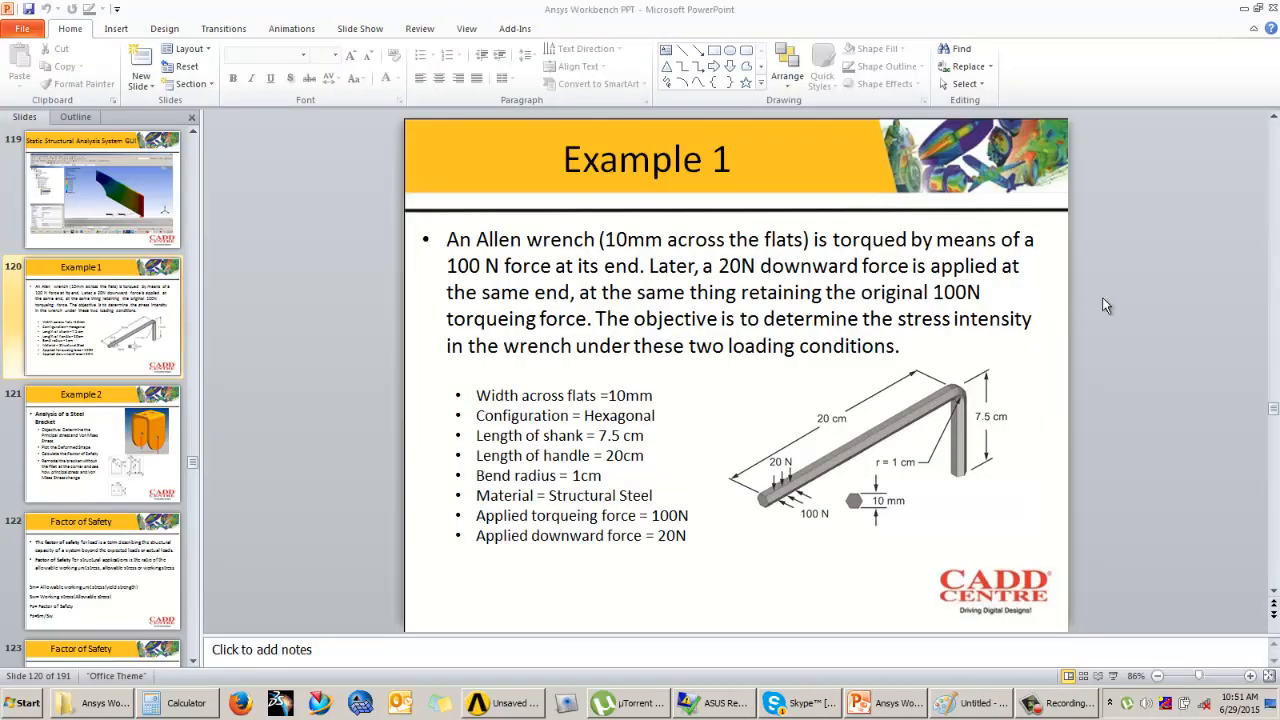
Step: Switch to the Workbench project schematic and open the Model cell of the Allen Wrench Static Analysis system in Mechanical
click(512, 710)
click(705, 462)
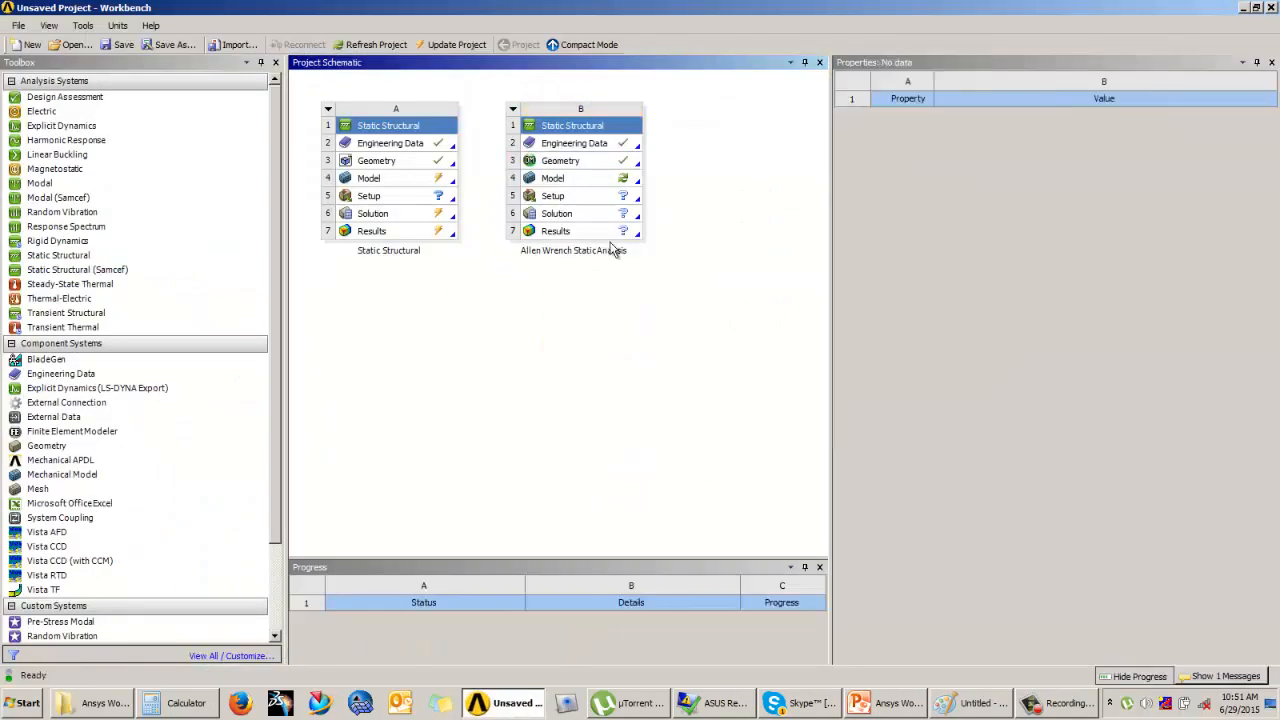
double_click(604, 184)
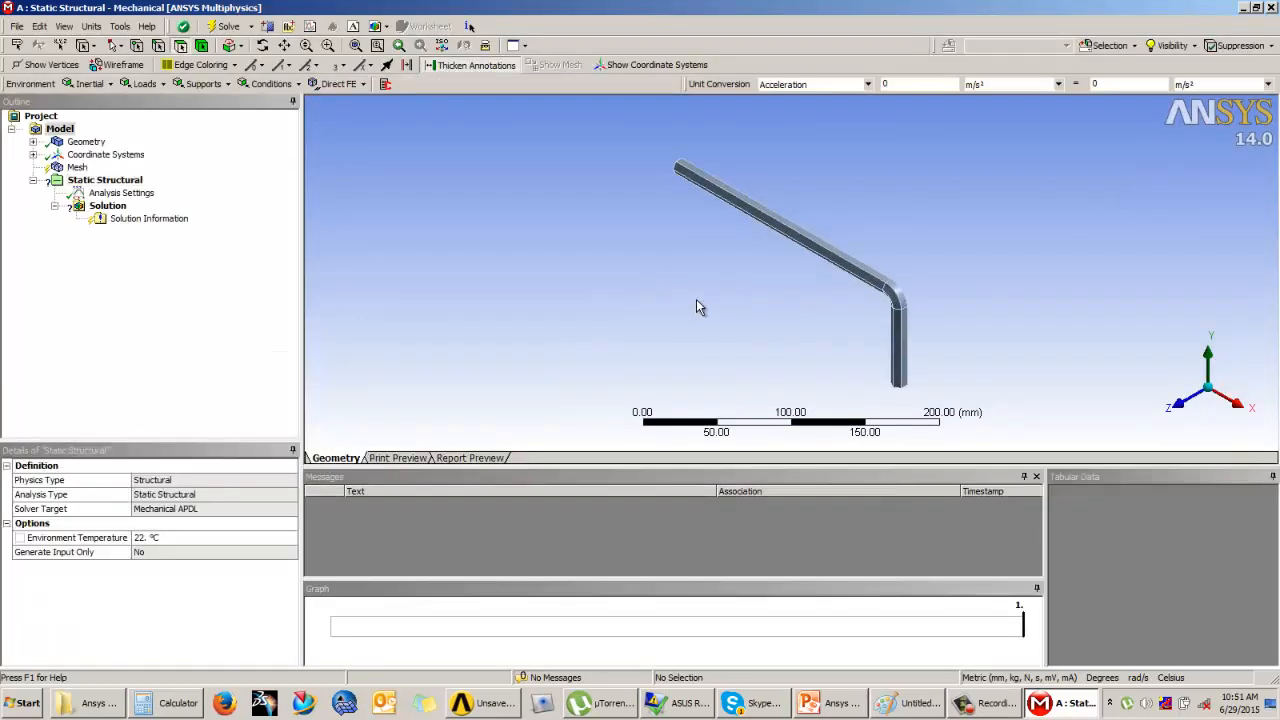
Step: Examine the imported wrench and check the material assigned to its solid body
middle_drag(700, 300, 786, 231)
scroll(945, 246, up, 2)
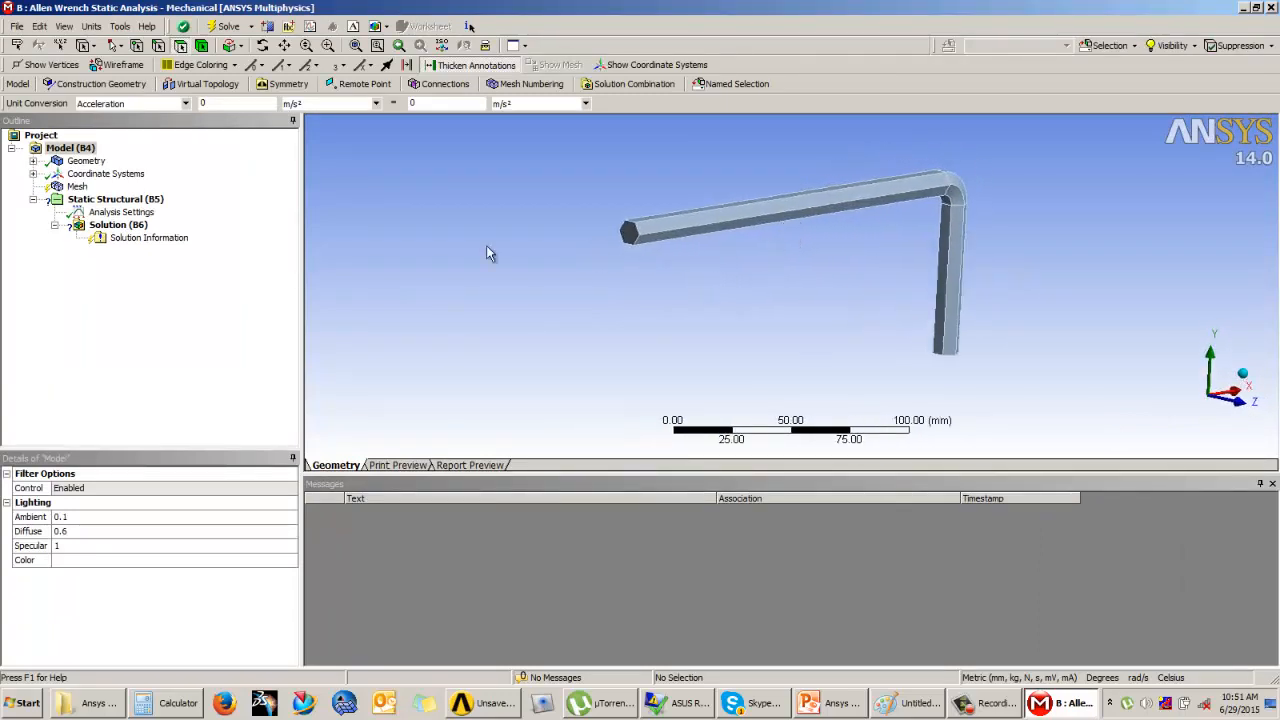
click(32, 160)
click(97, 173)
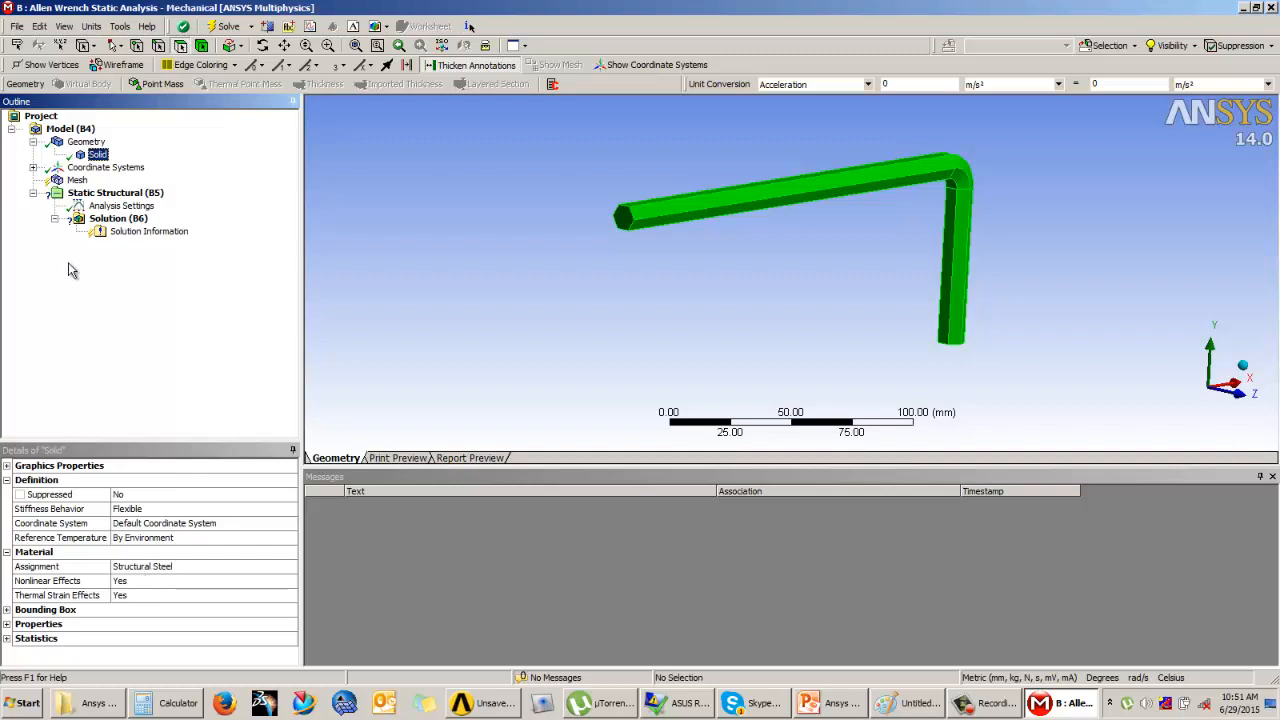
Step: Generate the wrench's mesh with the default settings and inspect the elements
click(76, 180)
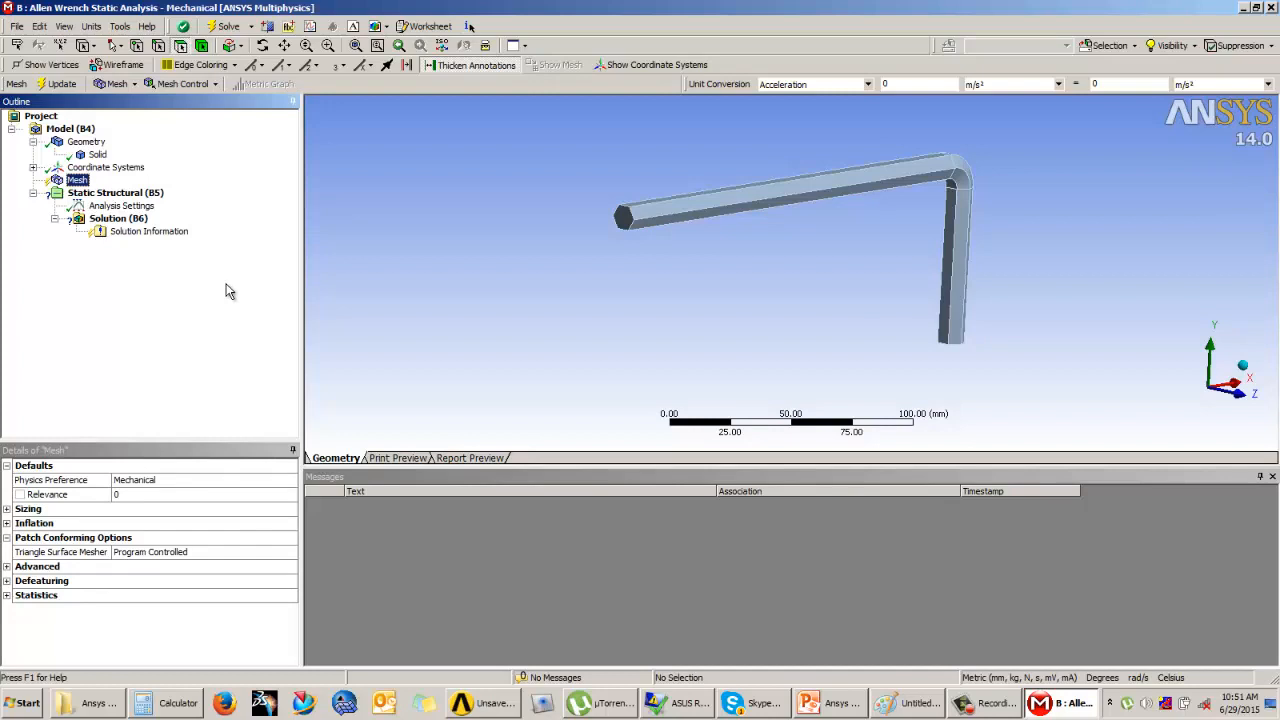
middle_drag(688, 258, 680, 255)
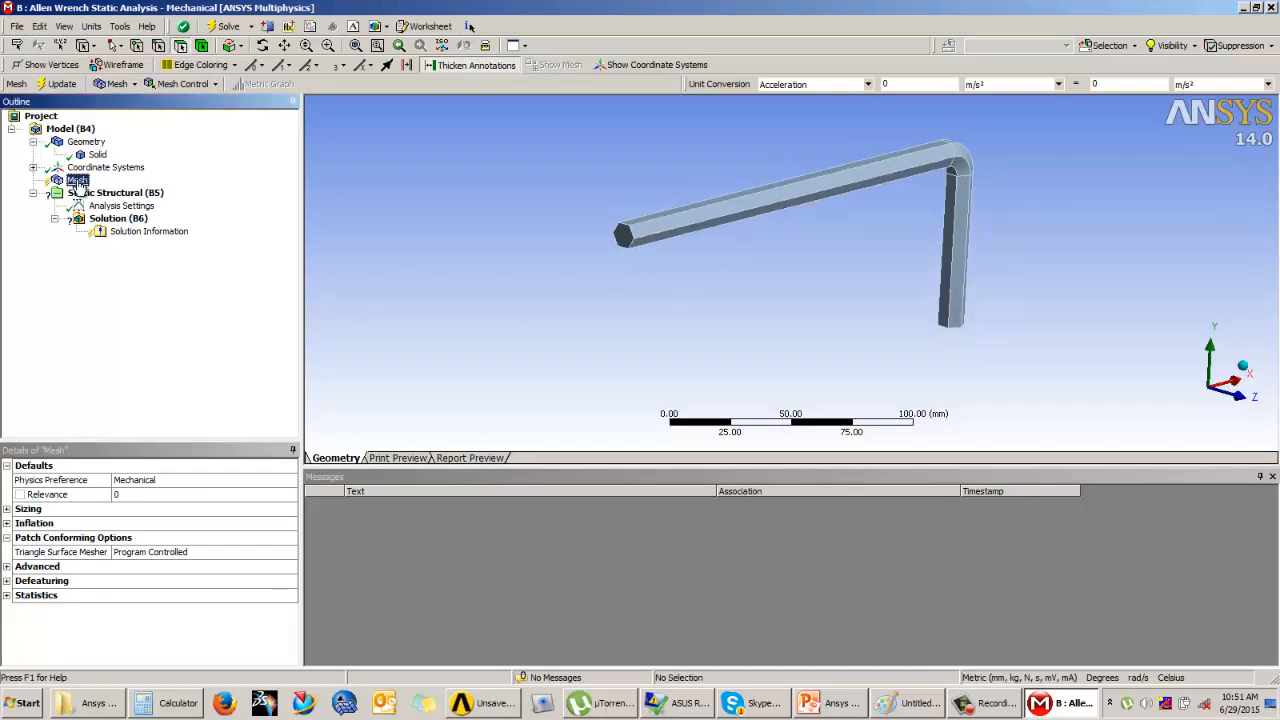
click(55, 83)
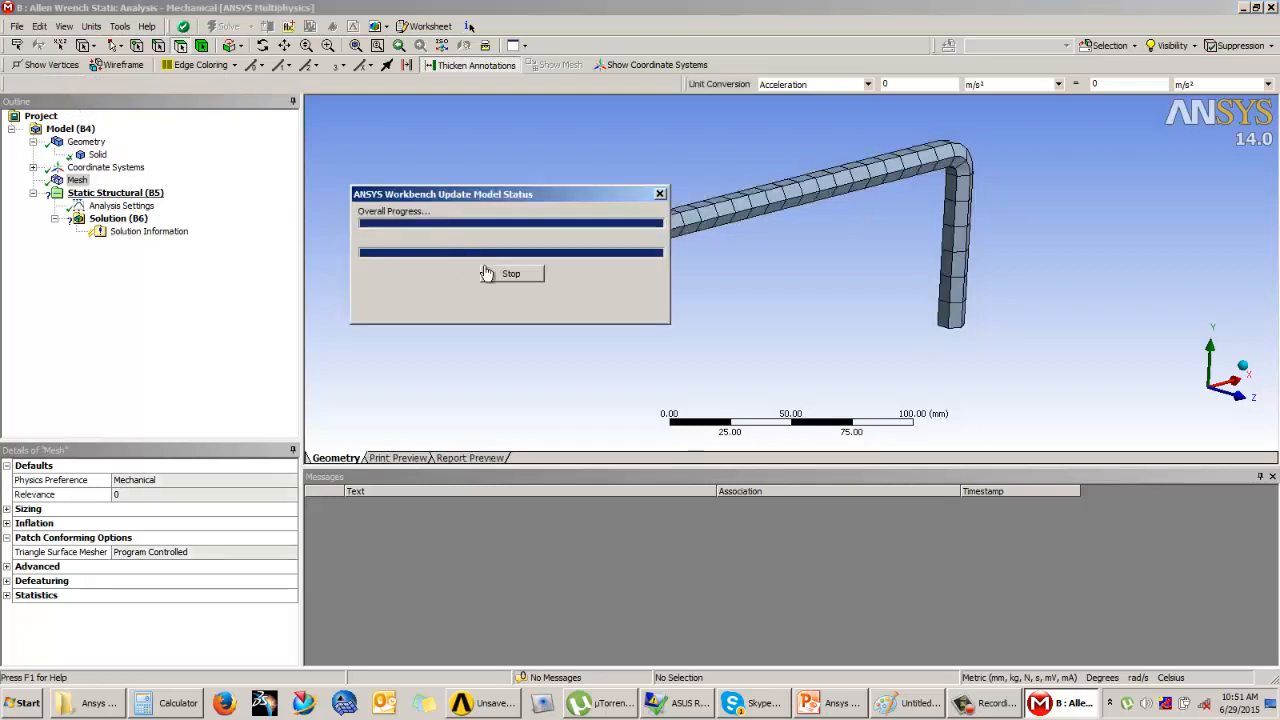
middle_drag(718, 212, 770, 219)
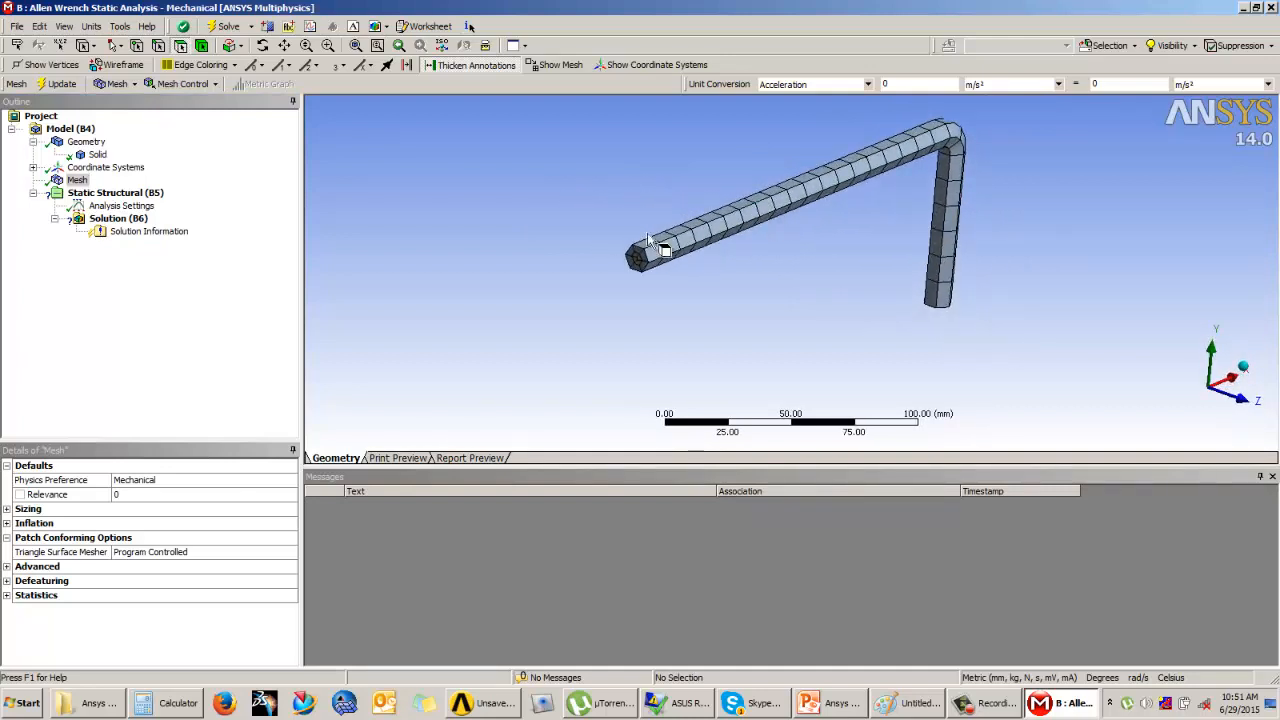
Step: Set the mesh relevance to 40 and update the mesh
click(129, 493)
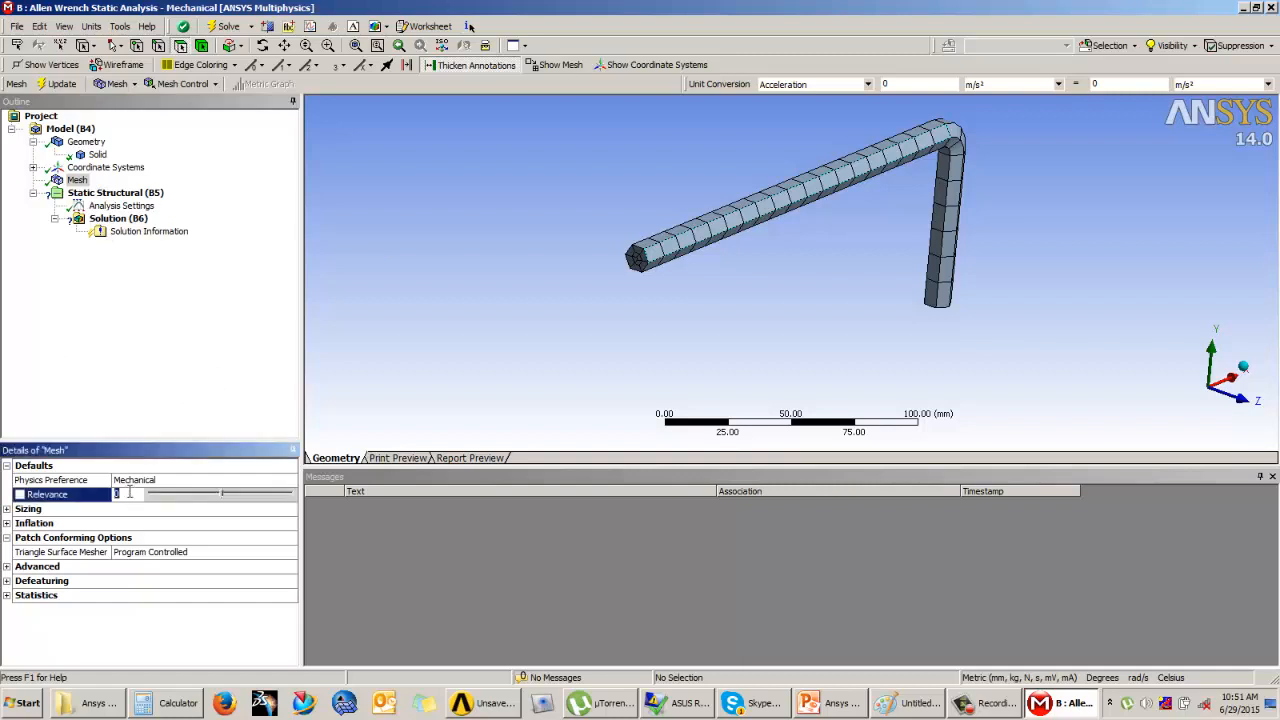
drag(224, 500, 252, 503)
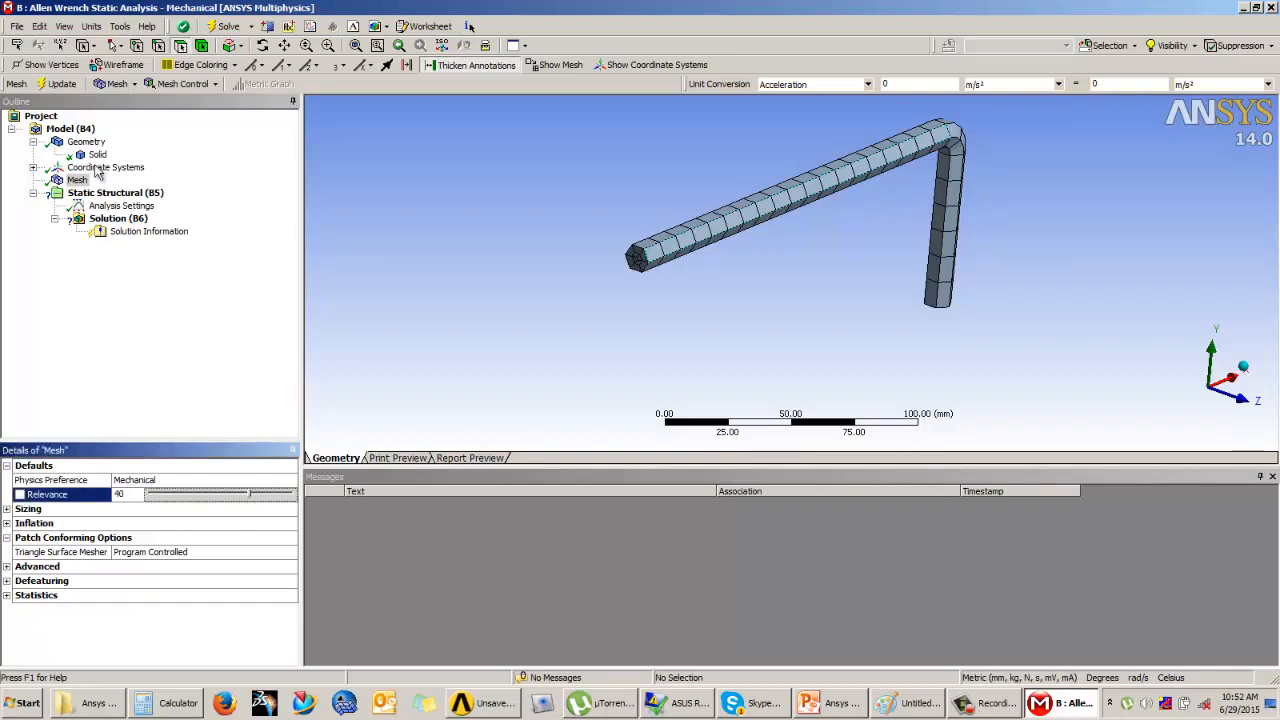
click(61, 84)
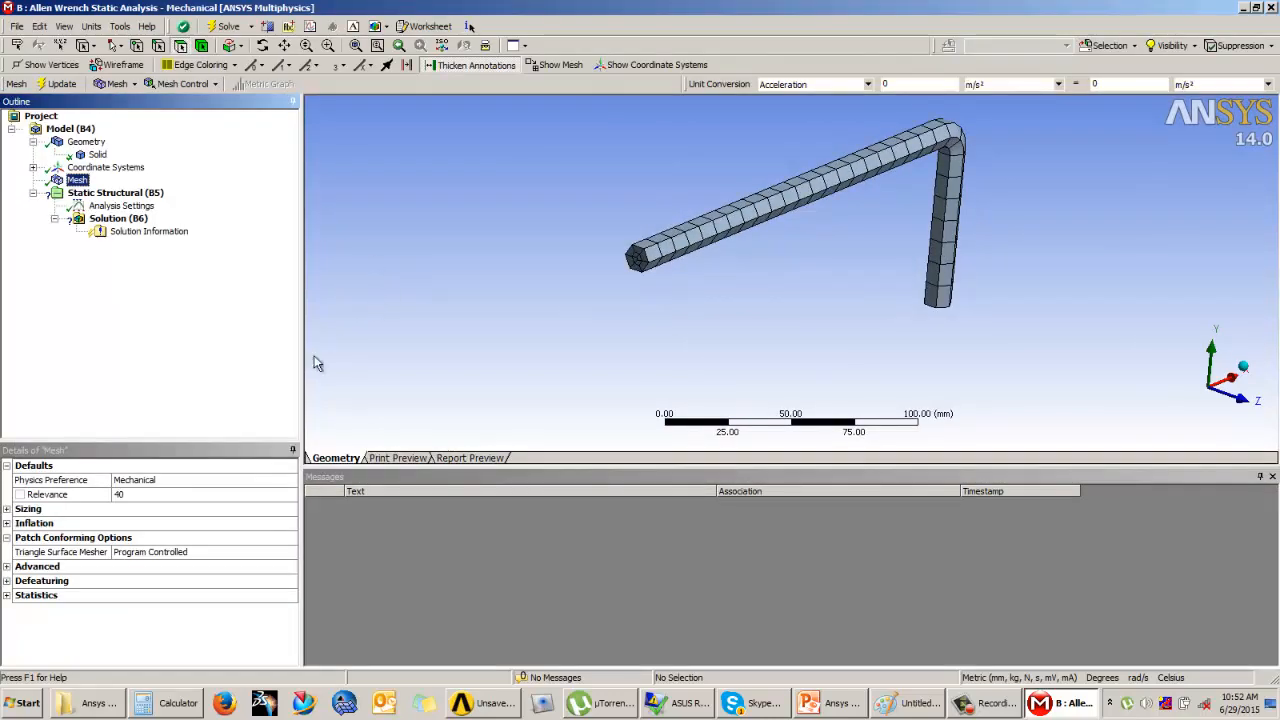
Step: Set the mesh element size to 5 mm, update the wrench's mesh and inspect the refined elements
click(7, 509)
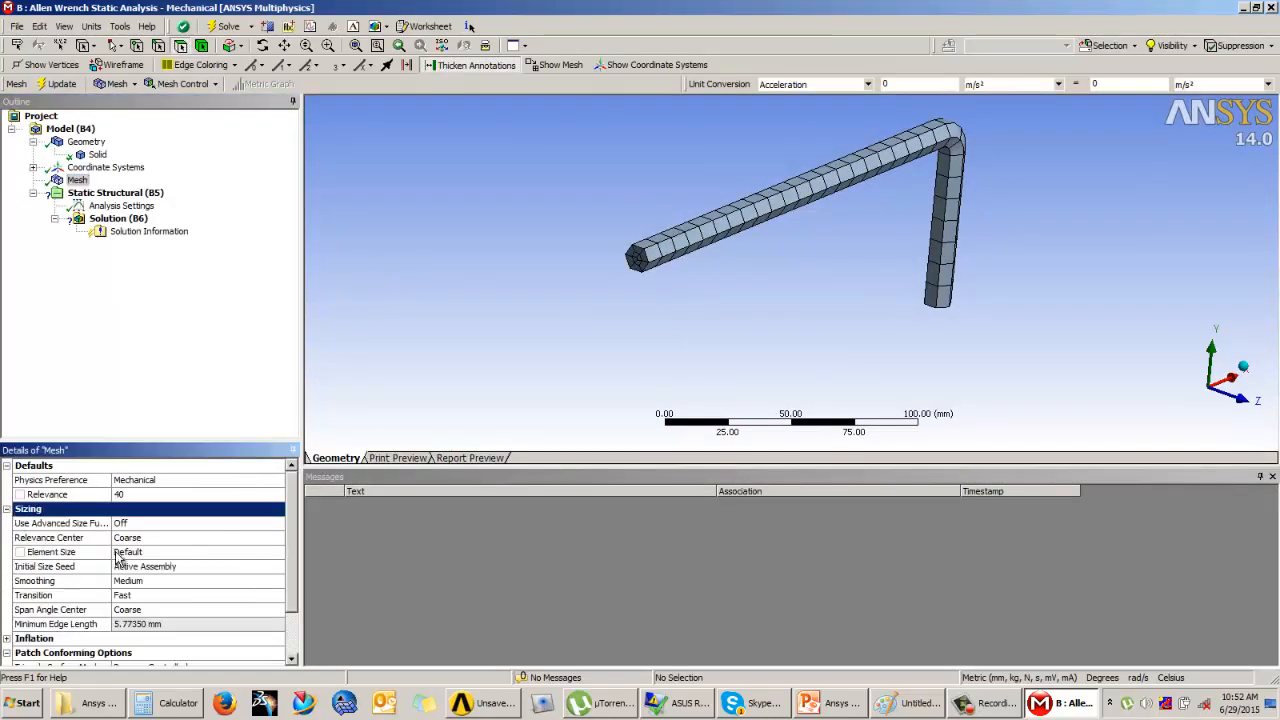
click(135, 553)
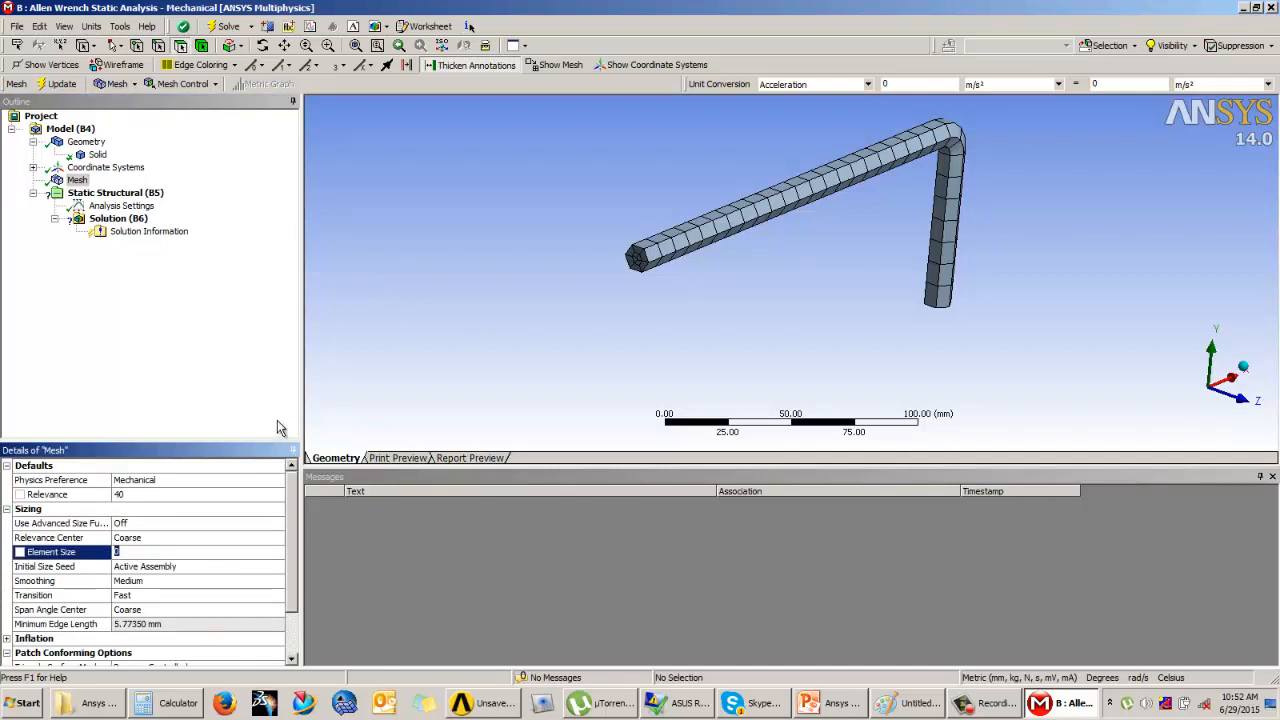
text(5)
key(Return)
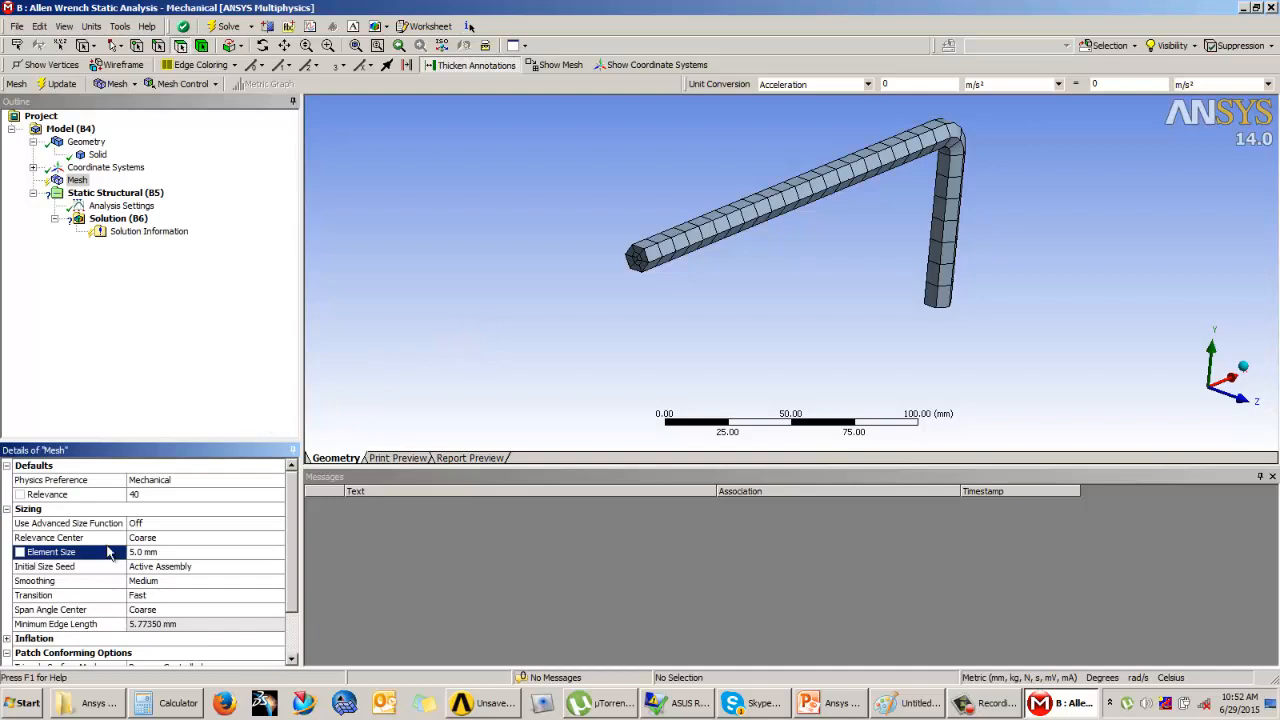
click(62, 85)
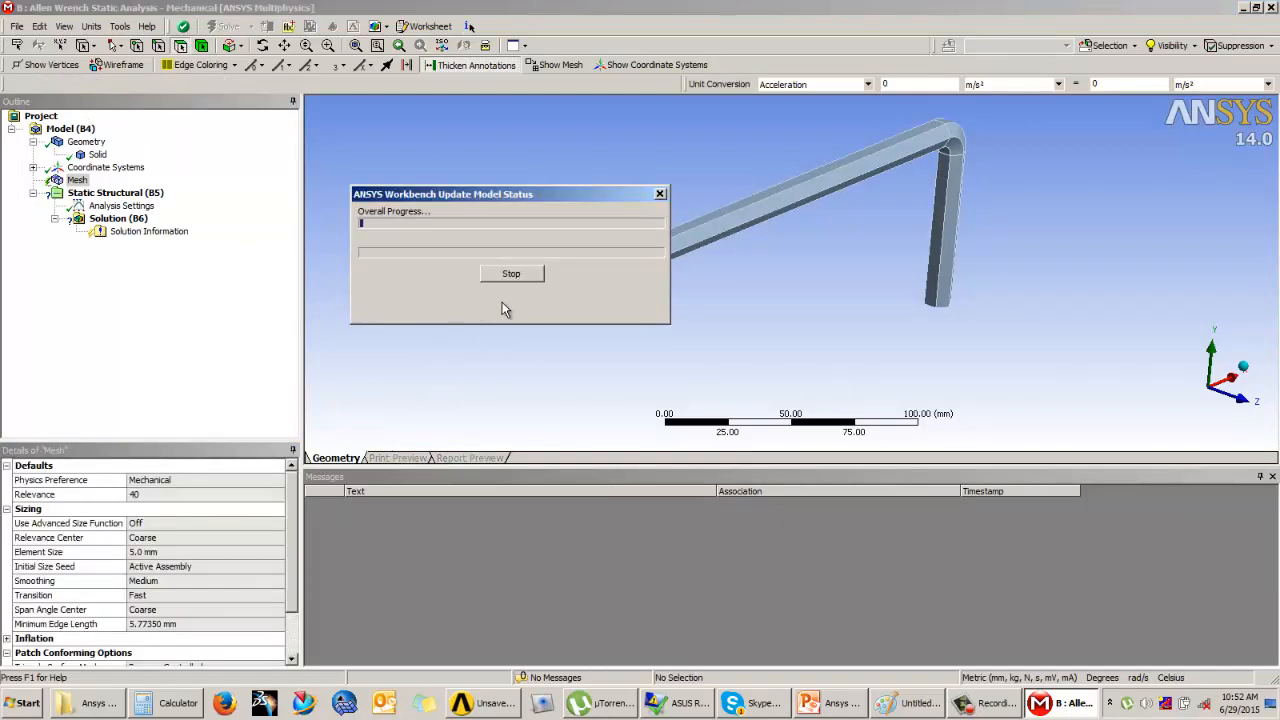
middle_drag(777, 277, 686, 331)
Step: Examine the mesh statistics and show the Element Quality mesh metric with its chart
scroll(297, 560, down, 1)
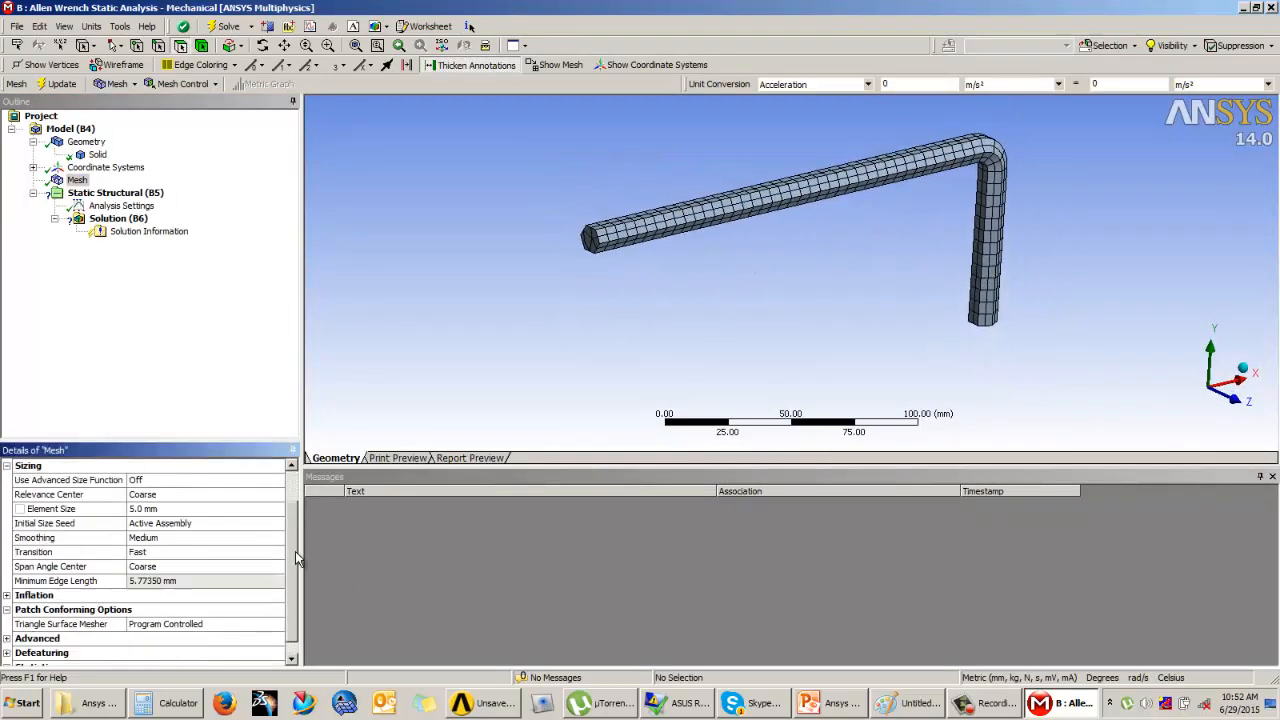
scroll(297, 560, down, 1)
click(16, 654)
scroll(292, 575, down, 1)
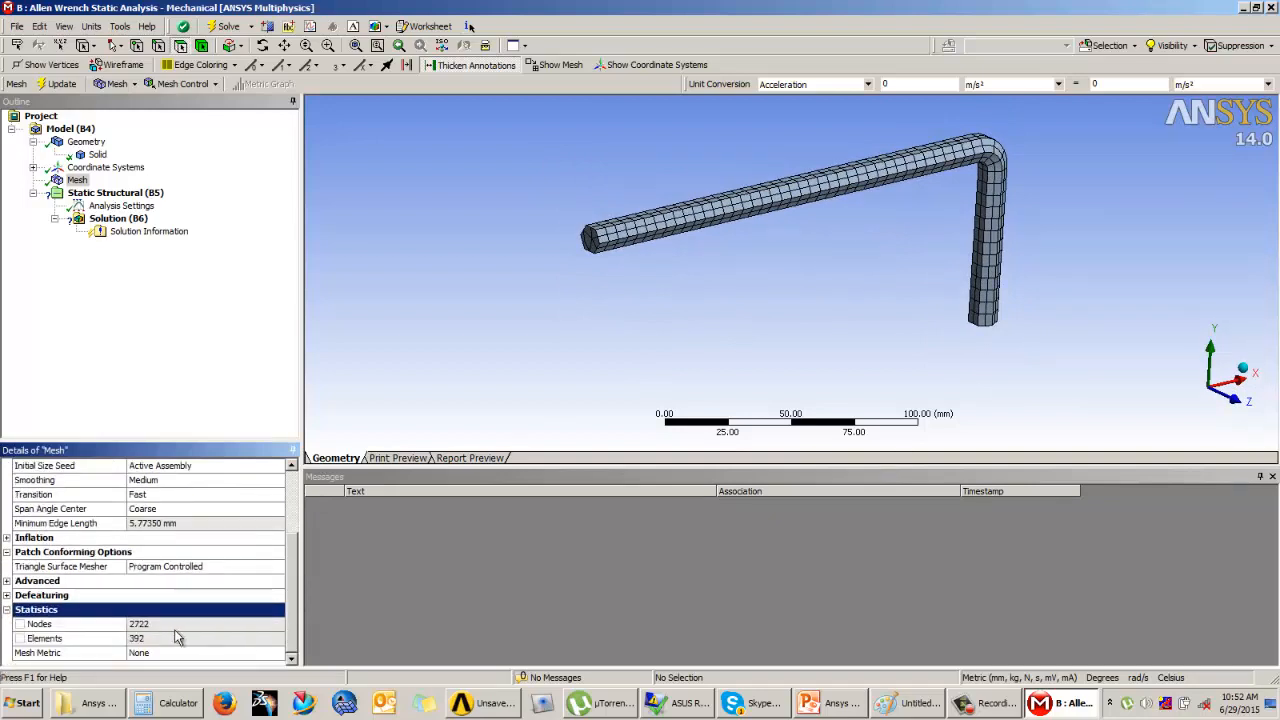
click(214, 653)
click(278, 654)
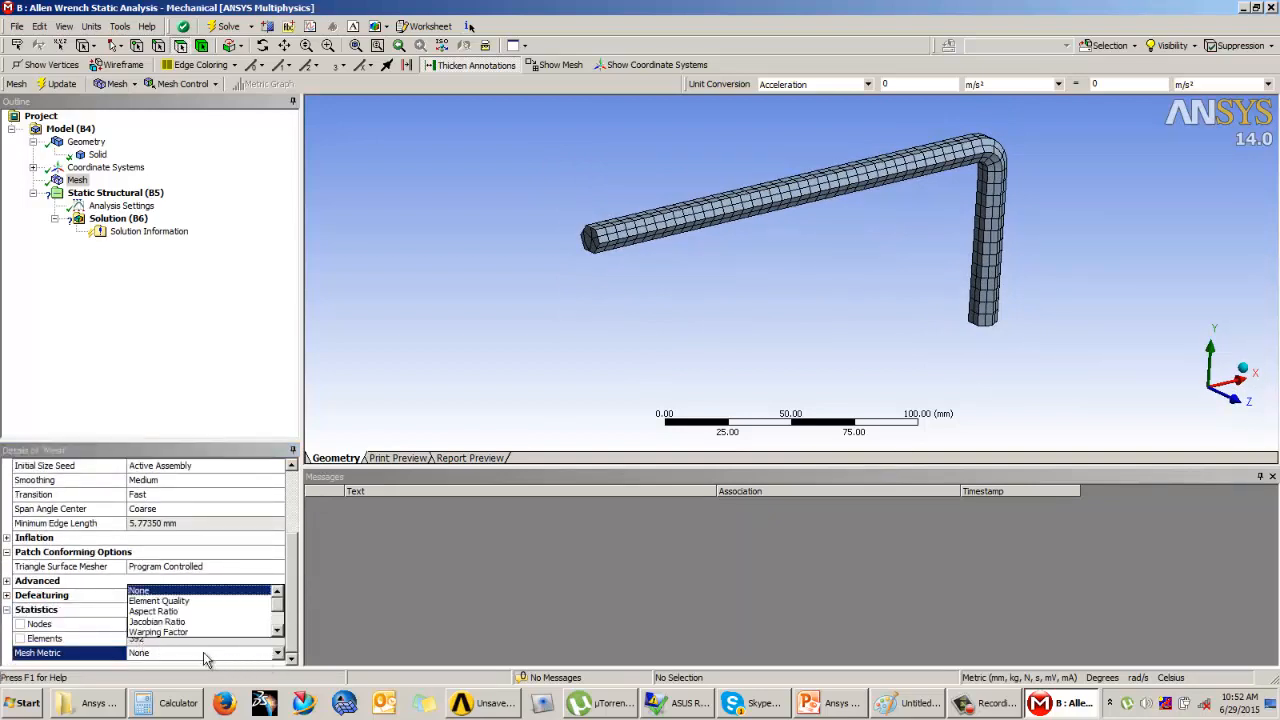
click(180, 598)
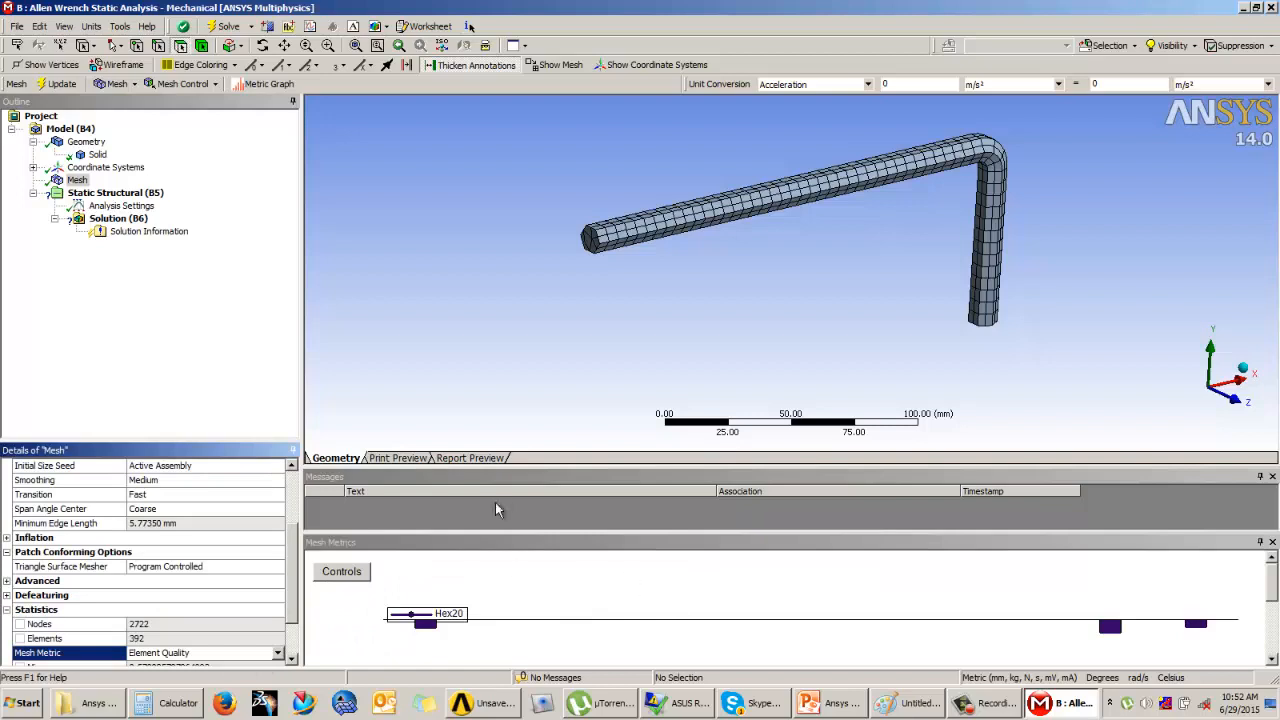
double_click(520, 542)
drag(521, 530, 546, 447)
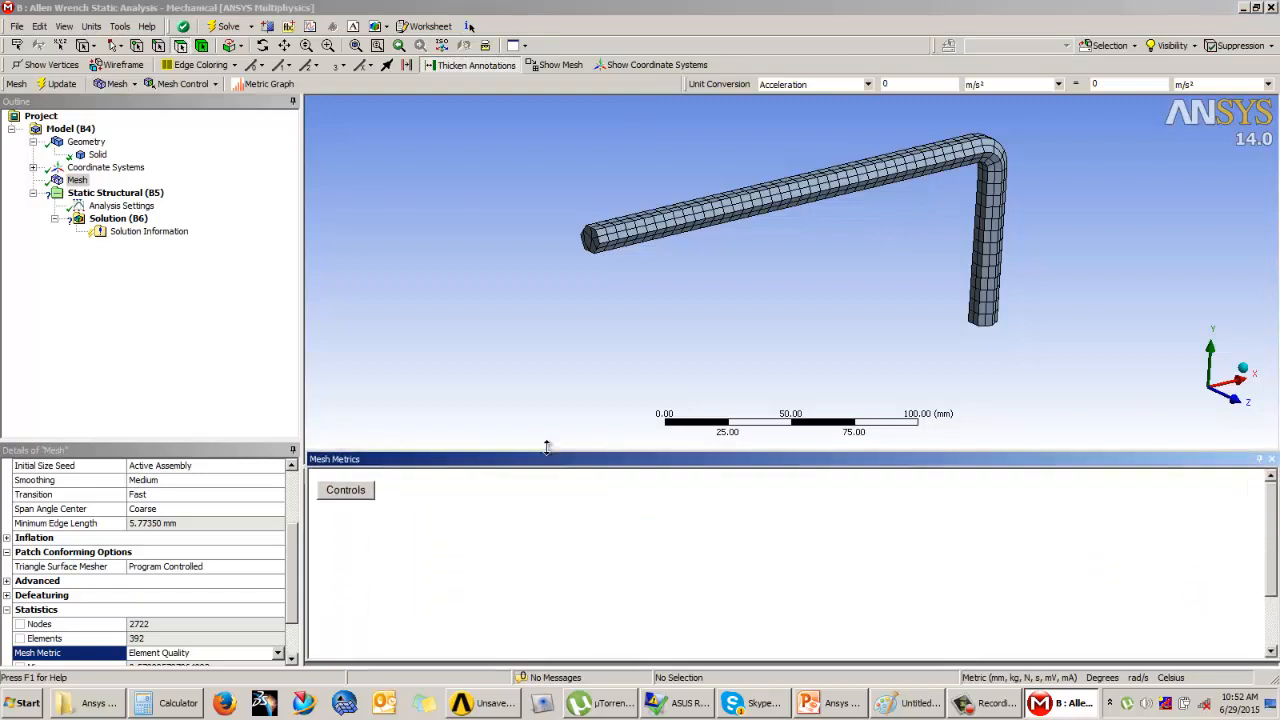
double_click(479, 457)
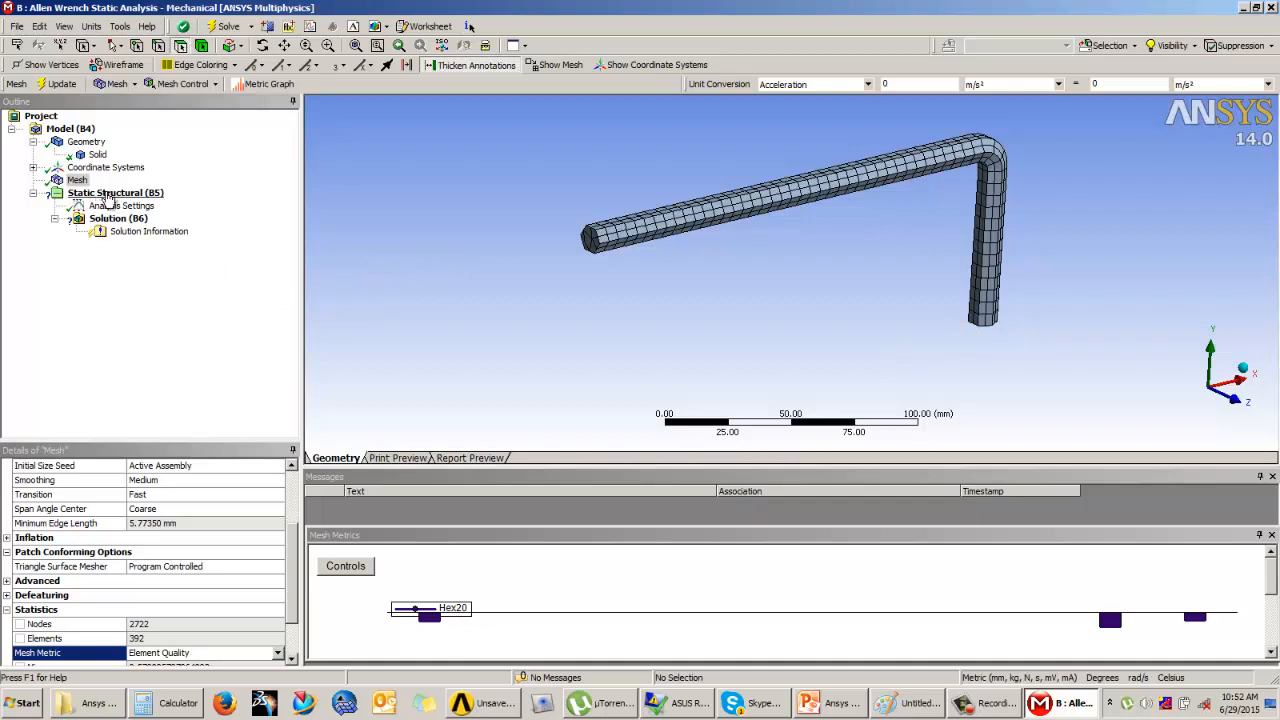
Step: Select the Static Structural environment and consult the Example 1 slide in PowerPoint for the wrench's loading conditions
click(113, 194)
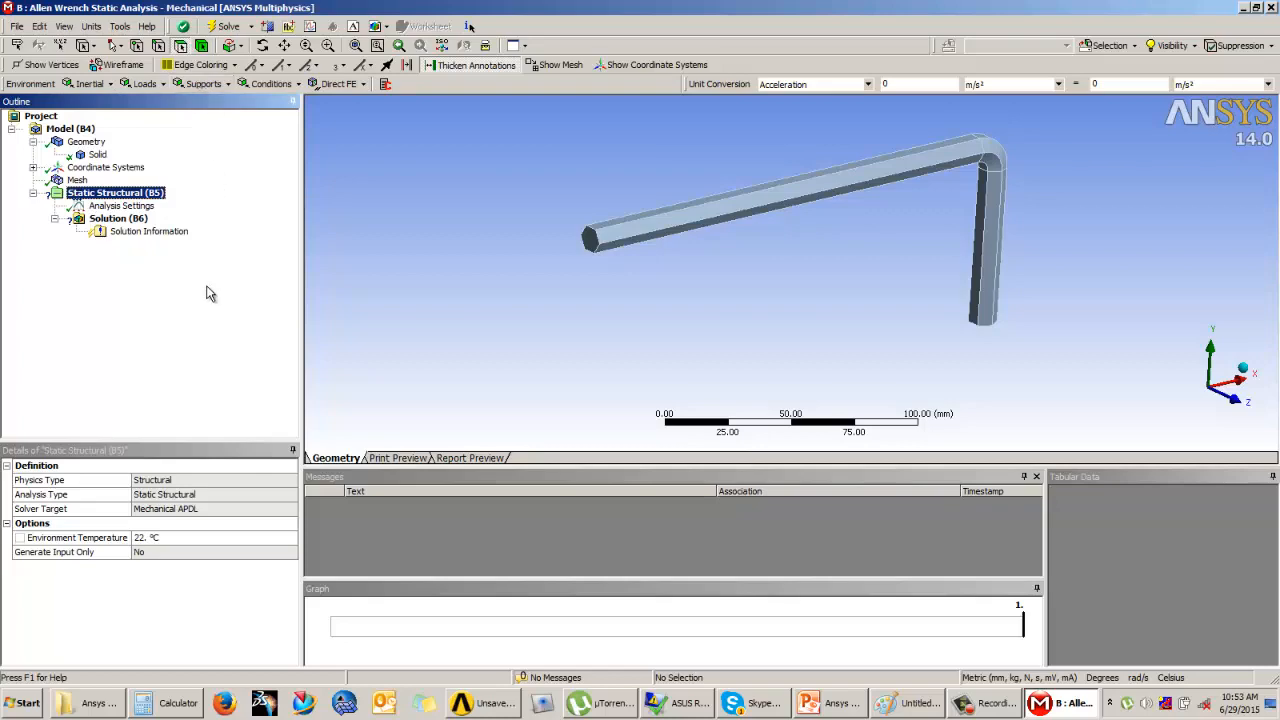
click(840, 705)
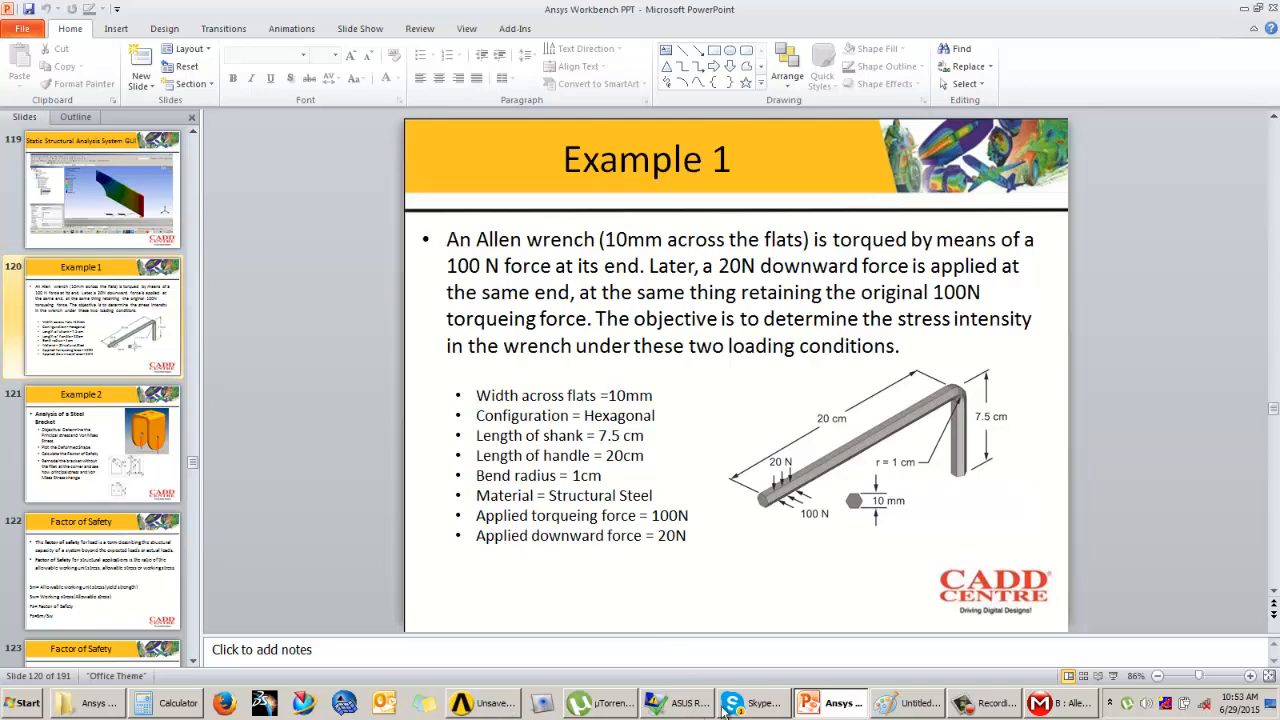
click(1063, 708)
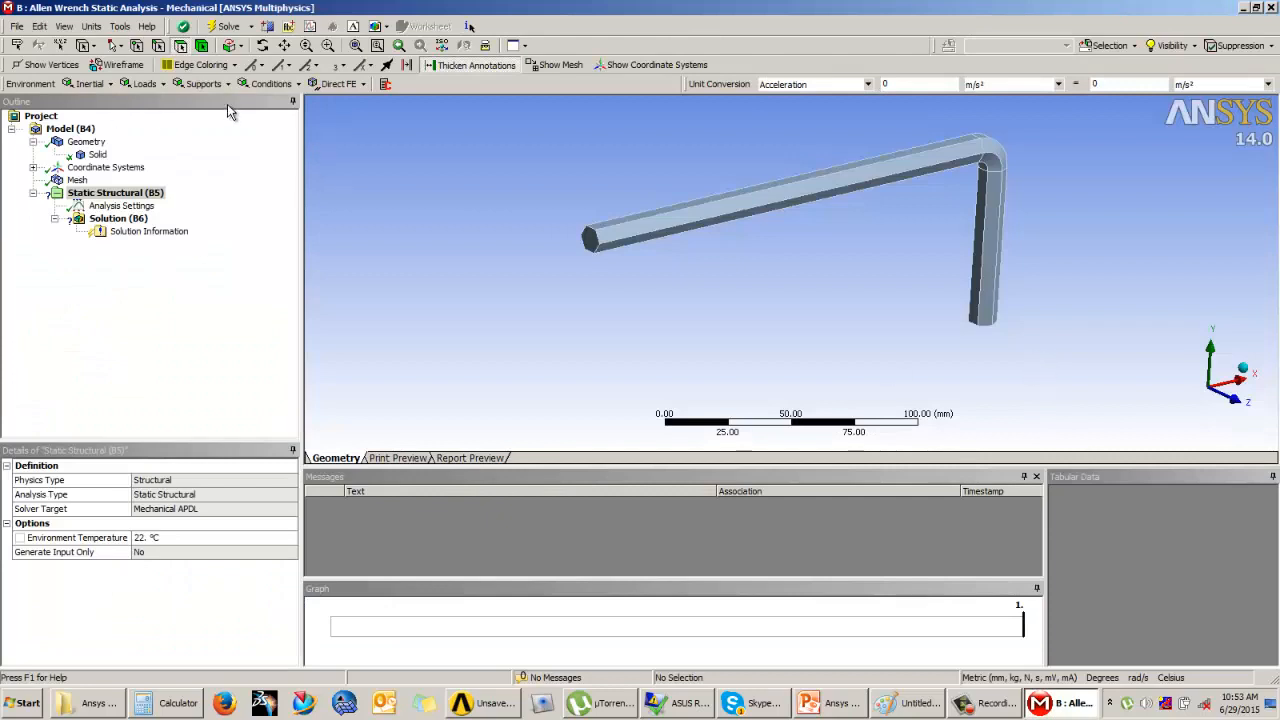
click(204, 83)
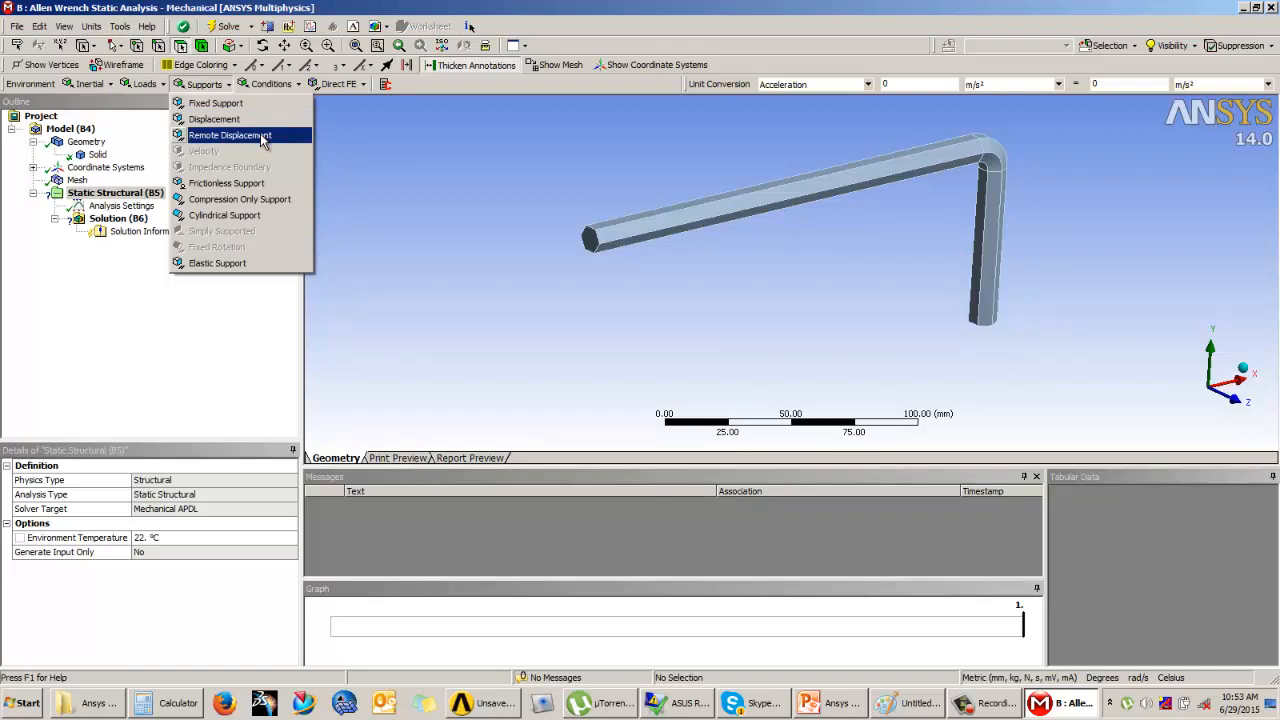
click(262, 136)
drag(291, 515, 300, 570)
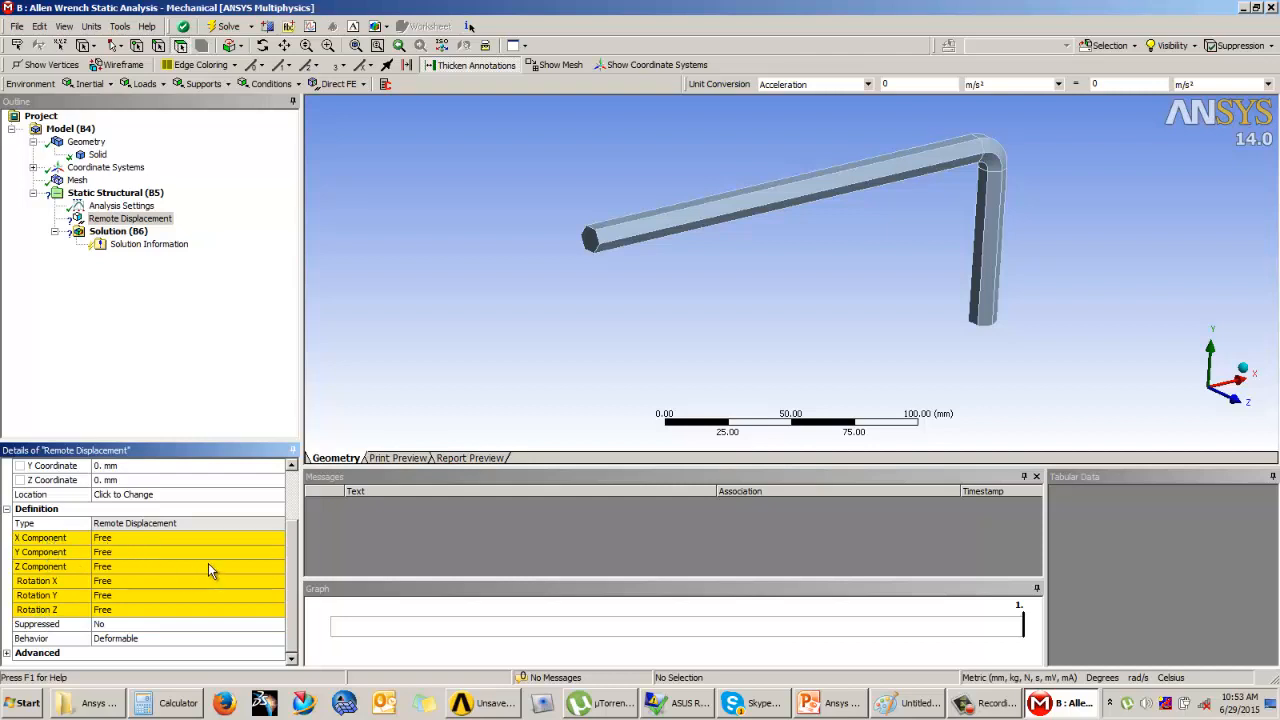
click(130, 218)
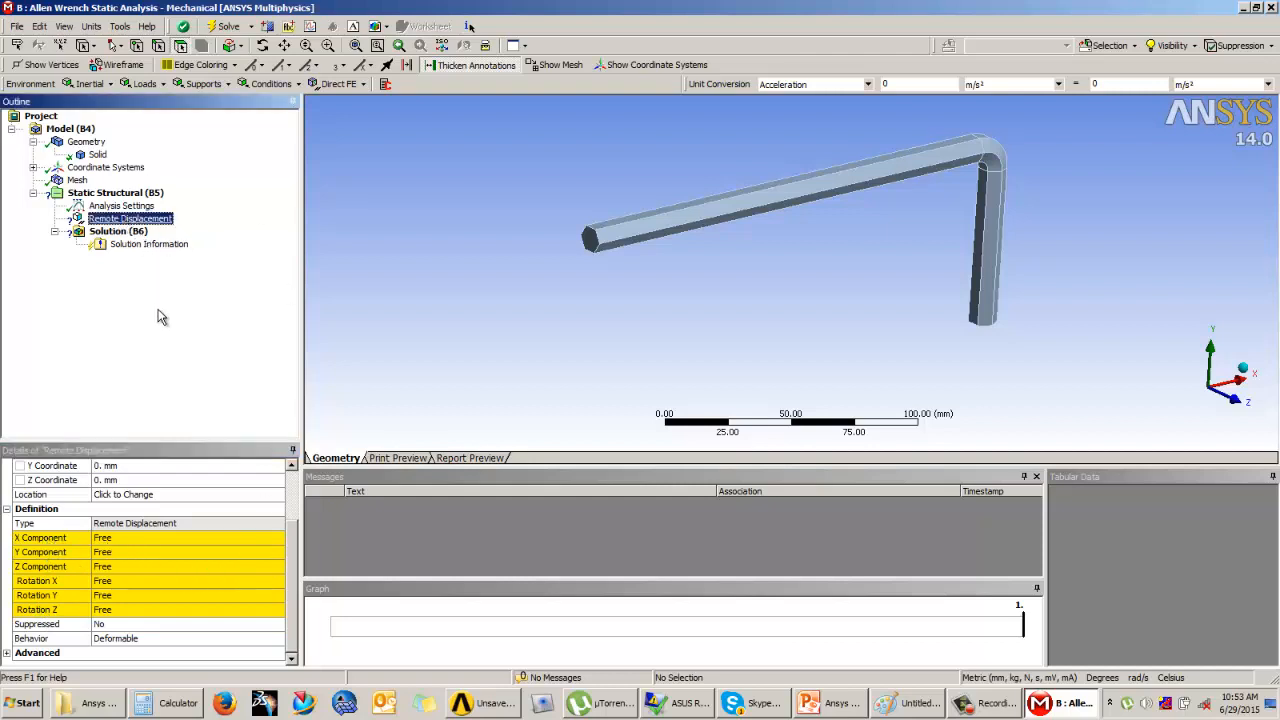
key(shift+F10)
click(180, 354)
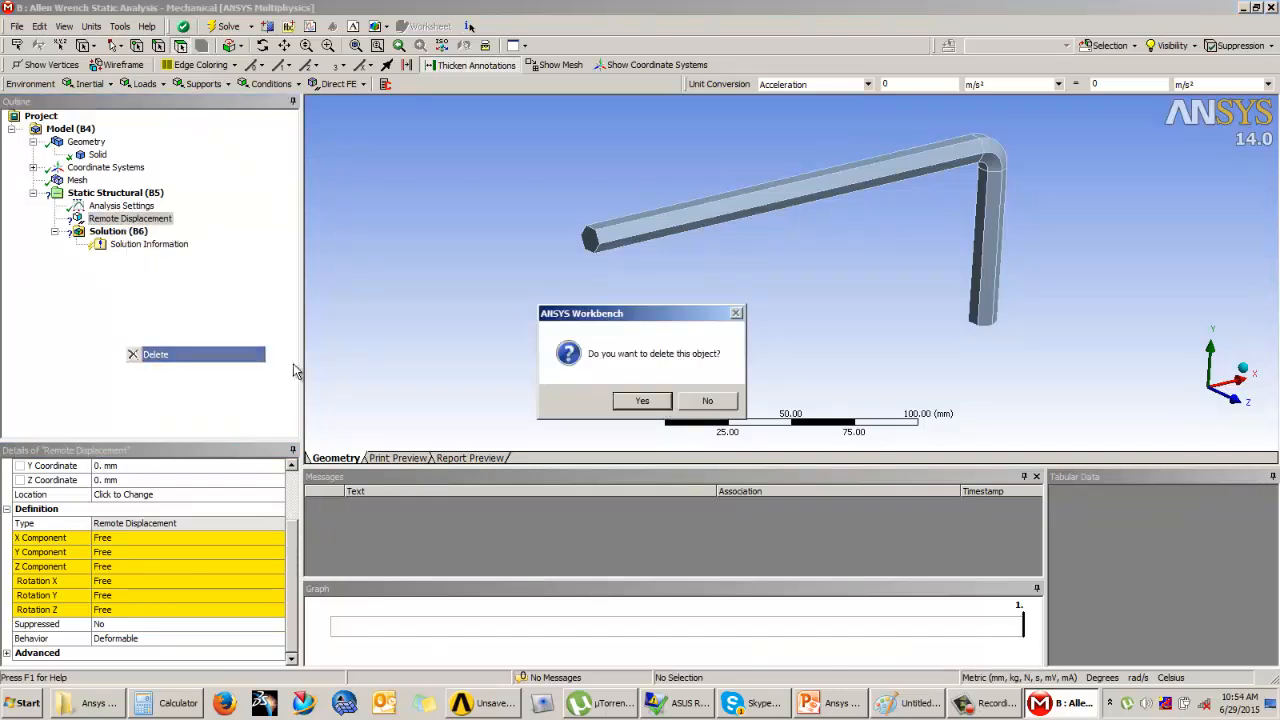
click(666, 402)
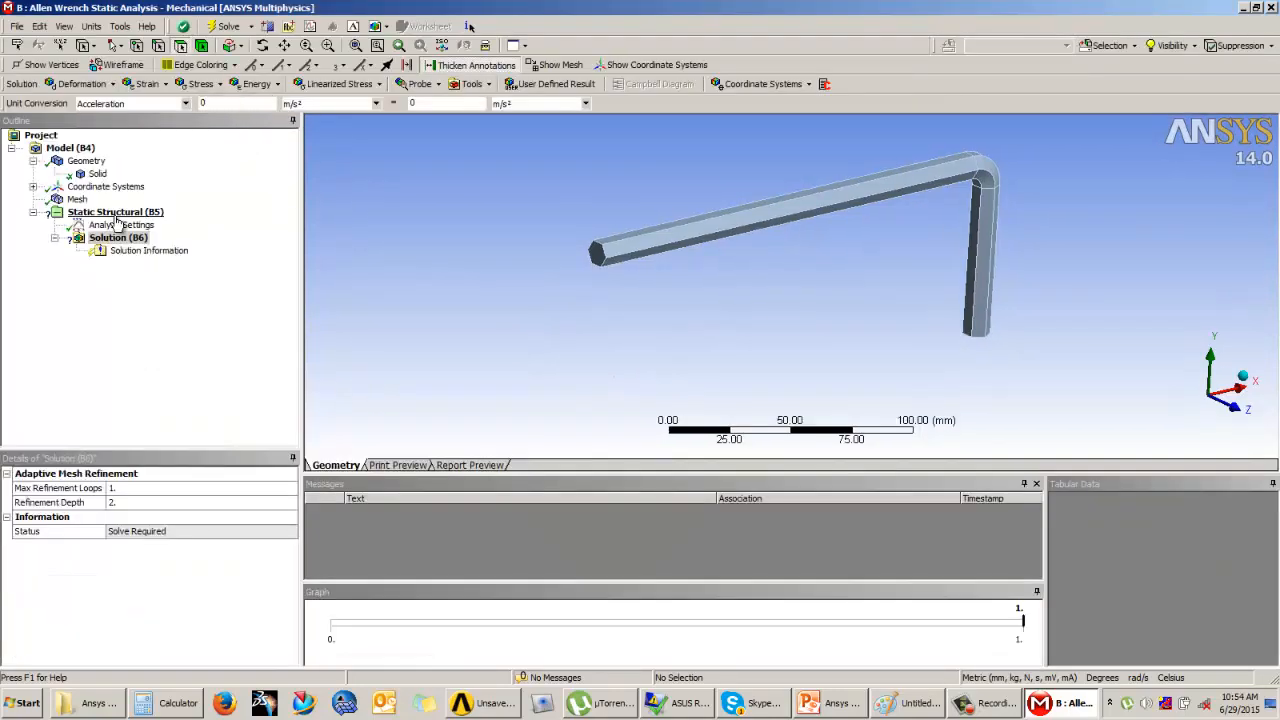
Step: Review the available support and load types and add a Fixed Support to the Static Structural environment
click(115, 214)
click(204, 84)
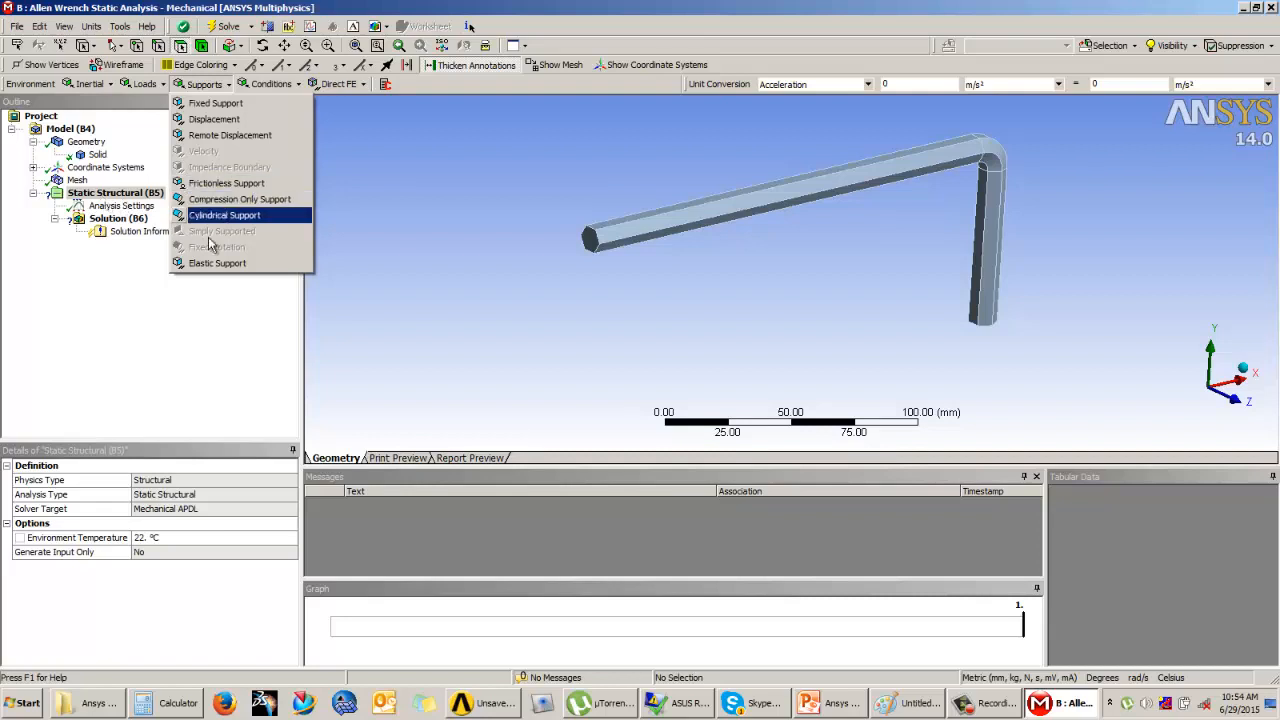
click(193, 306)
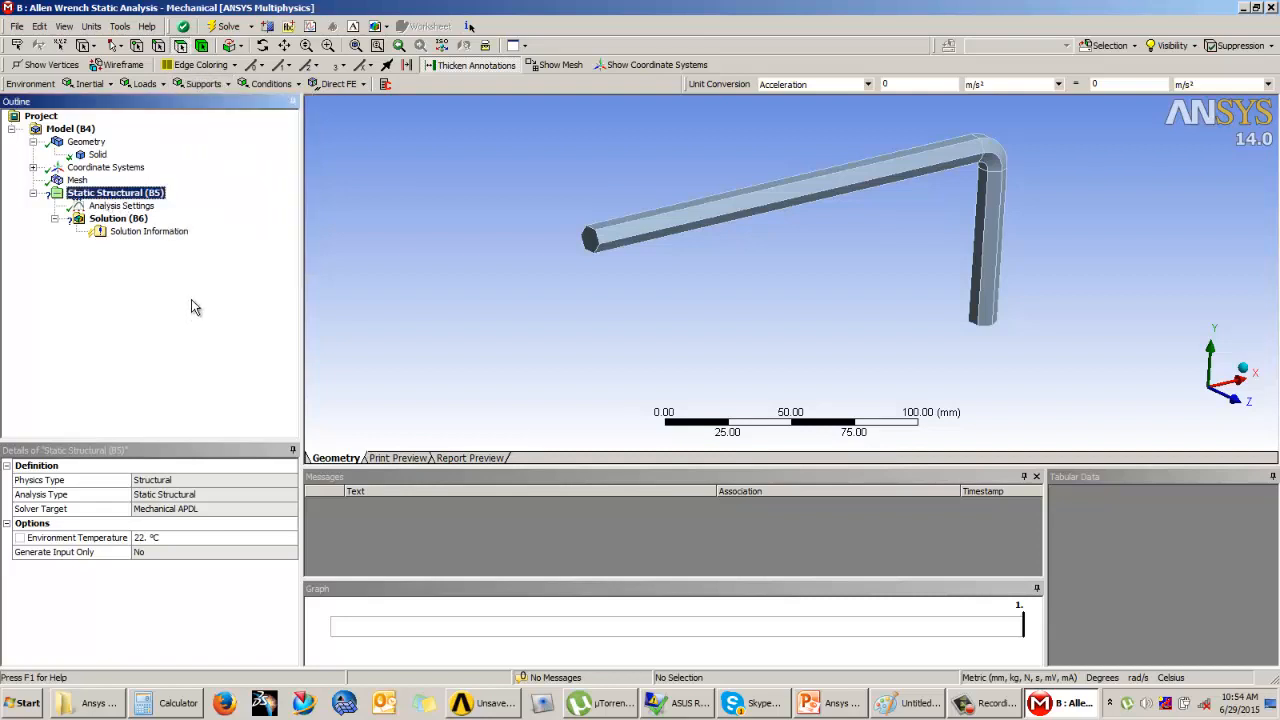
click(158, 85)
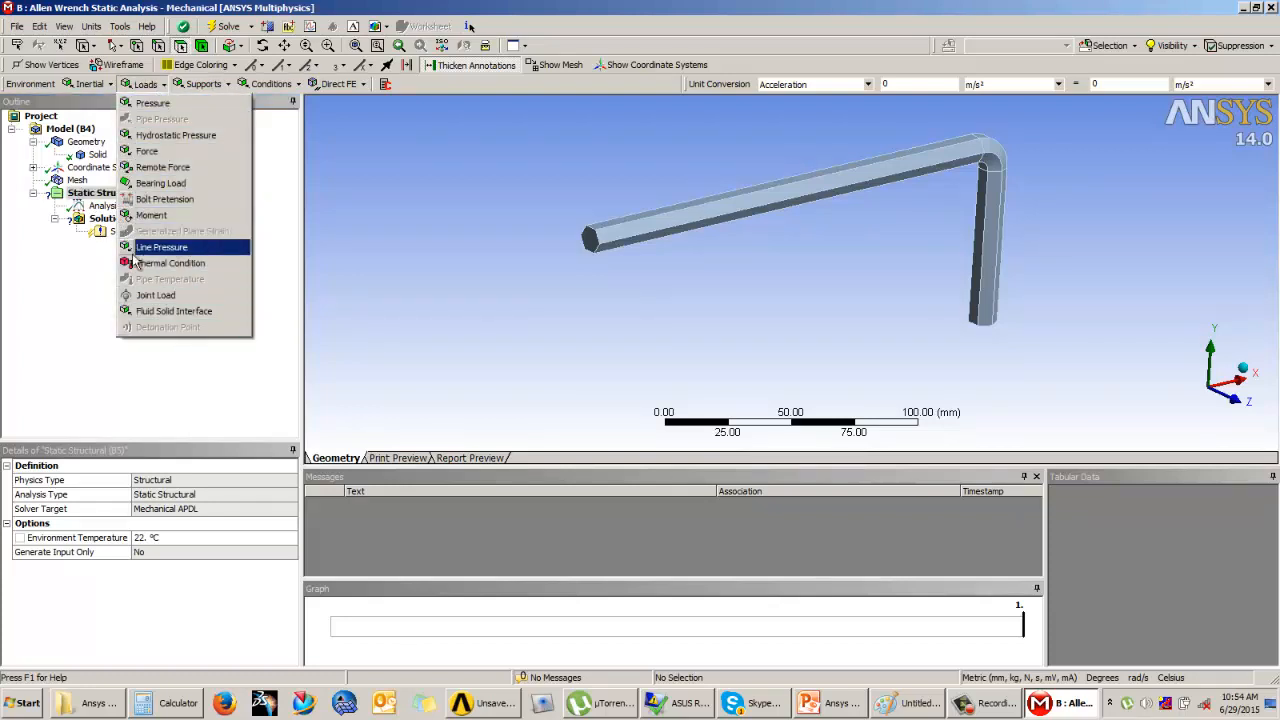
click(221, 89)
click(221, 89)
click(222, 104)
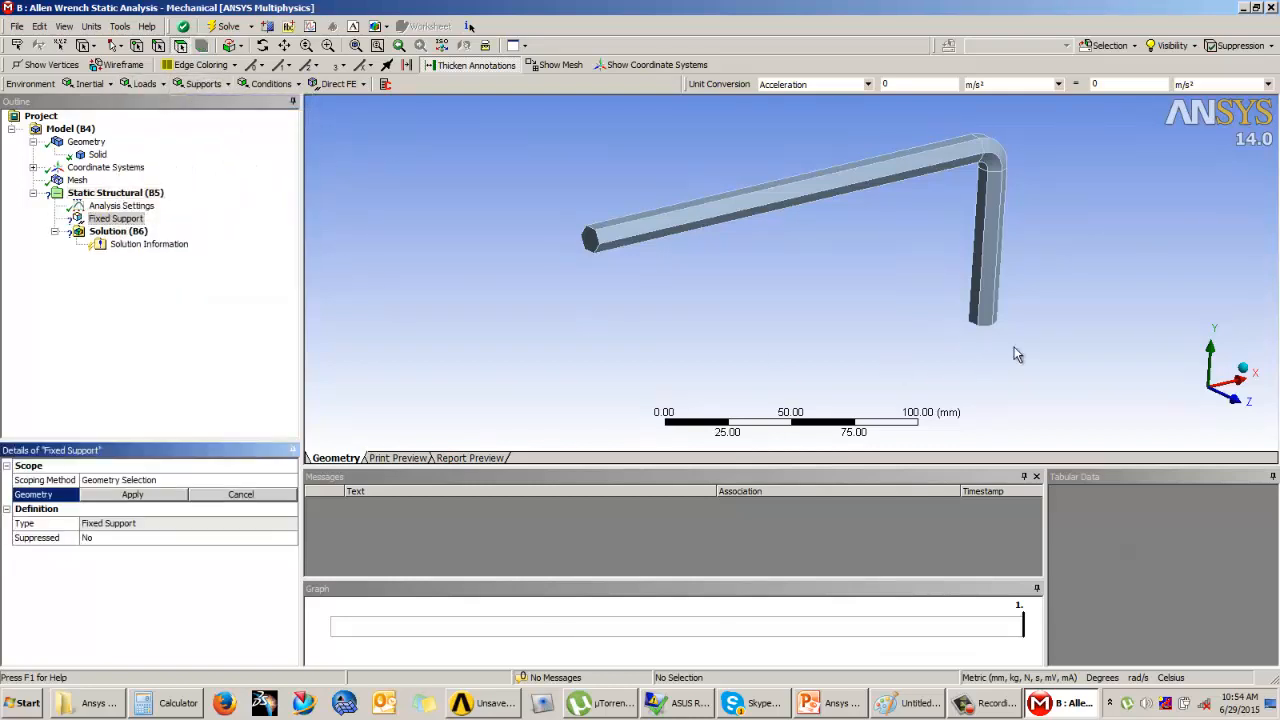
Step: Scope the fixed support to the hexagonal end face of the wrench's short leg
mouse_move(1019, 355)
middle_down()
mouse_move(953, 290)
mouse_move(954, 197)
mouse_move(1020, 373)
middle_up()
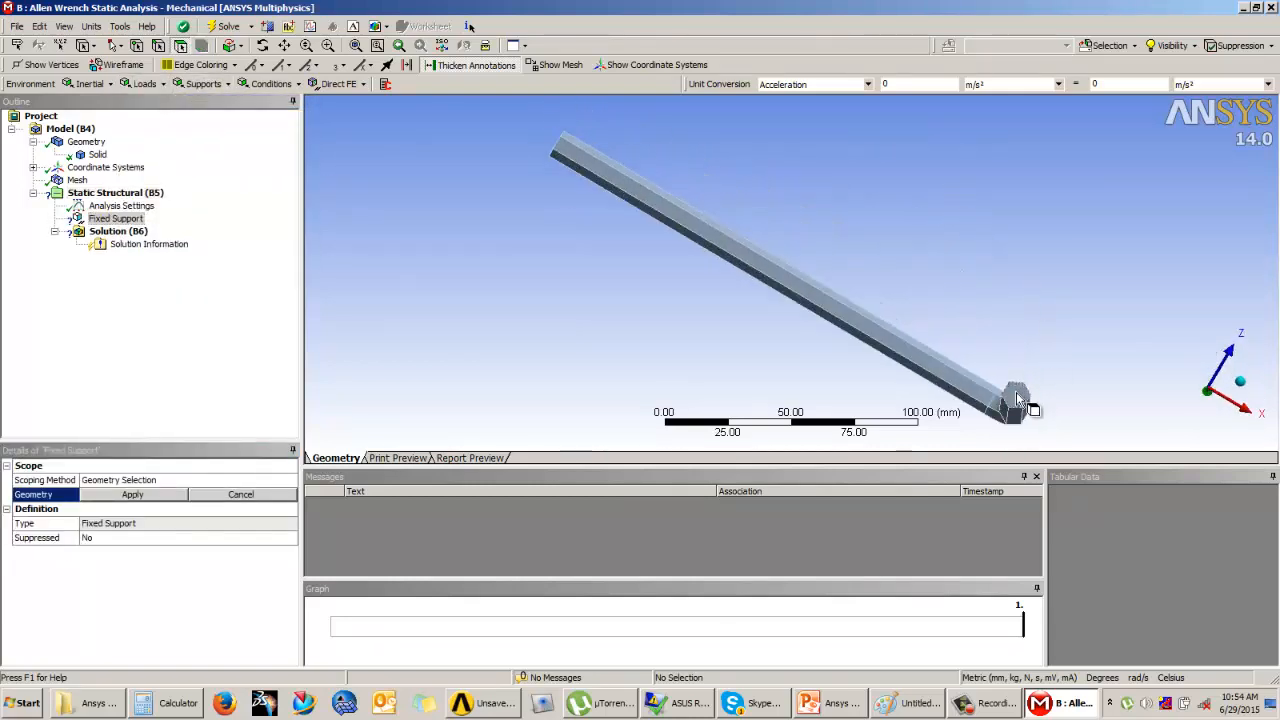
click(1016, 392)
middle_drag(867, 295, 909, 371)
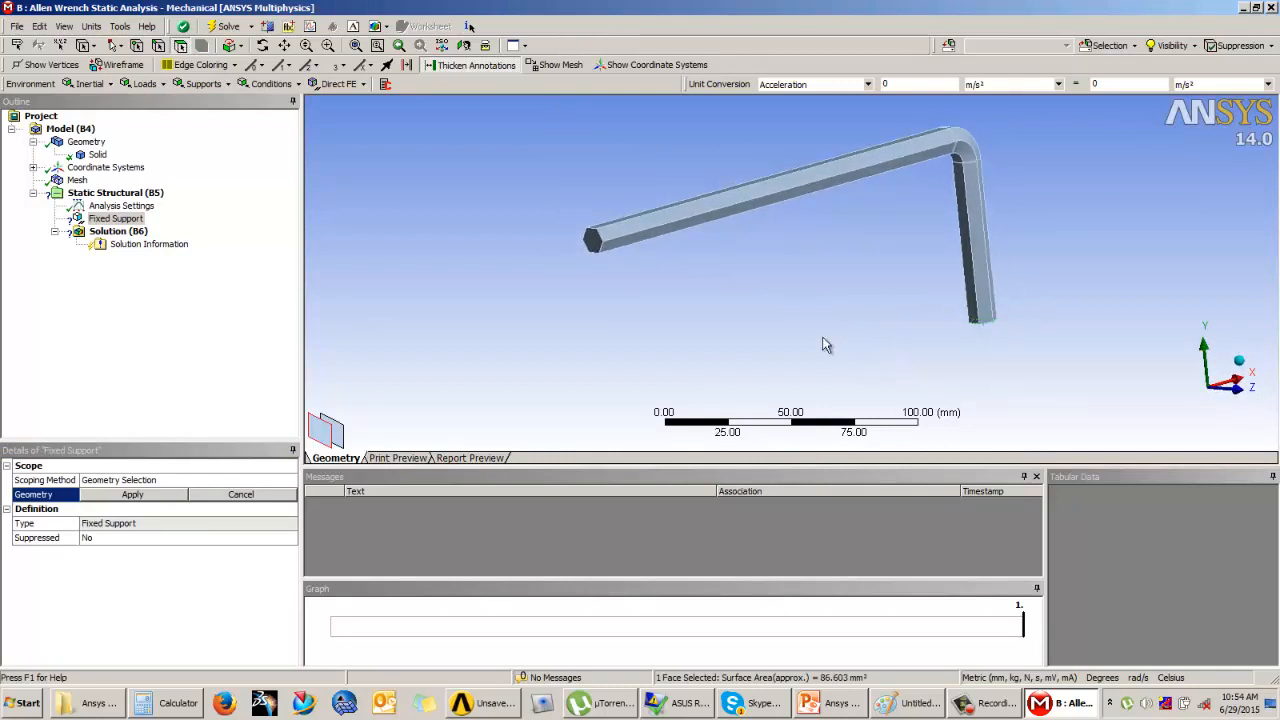
middle_drag(823, 343, 532, 452)
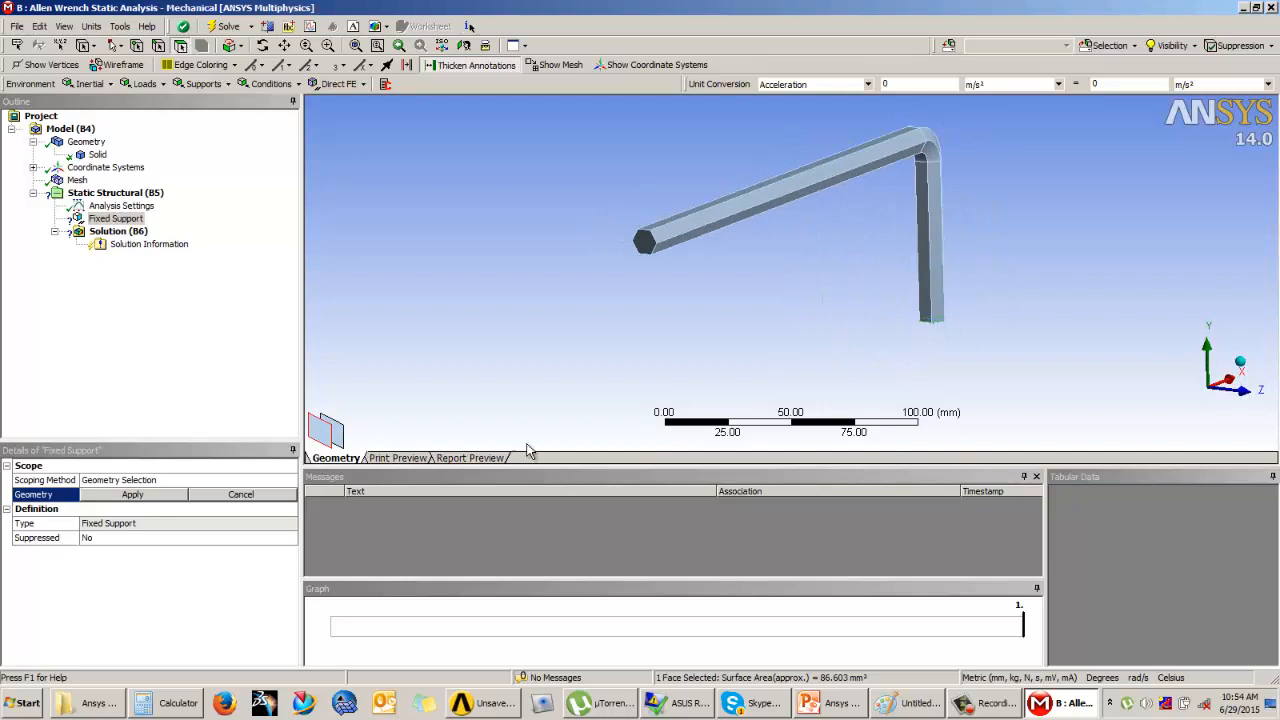
click(162, 497)
middle_drag(883, 337, 943, 323)
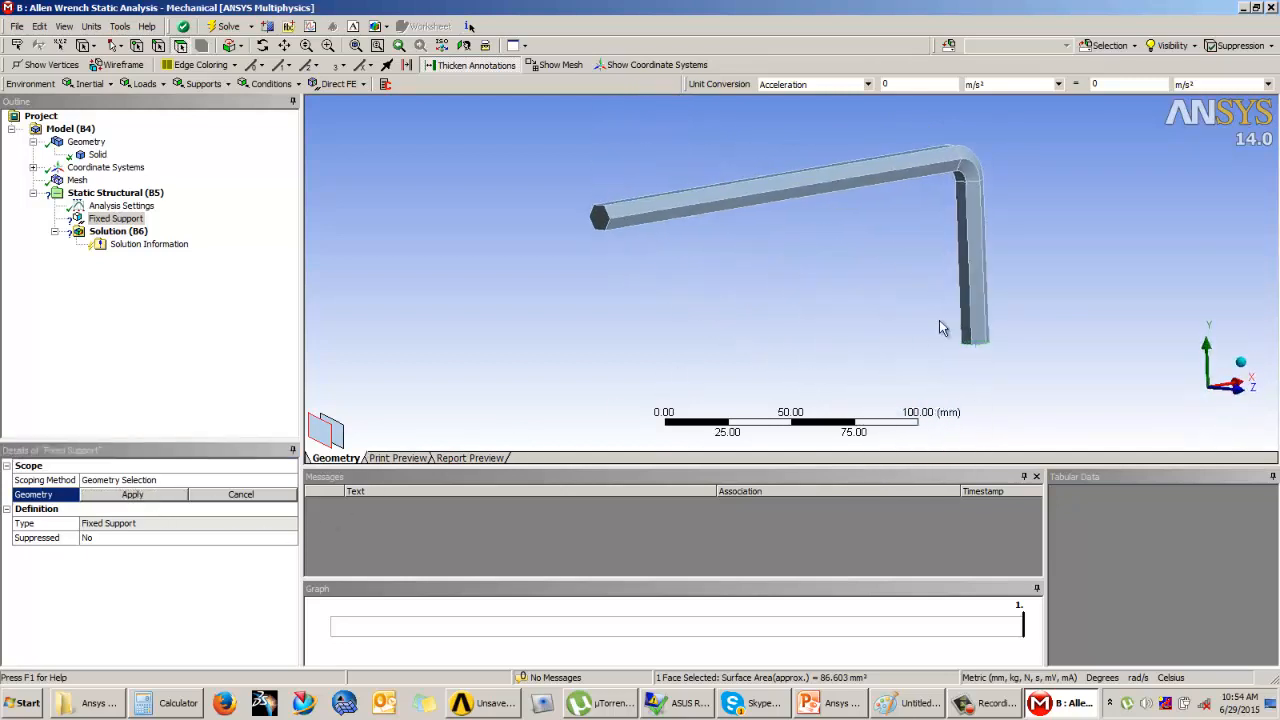
click(173, 497)
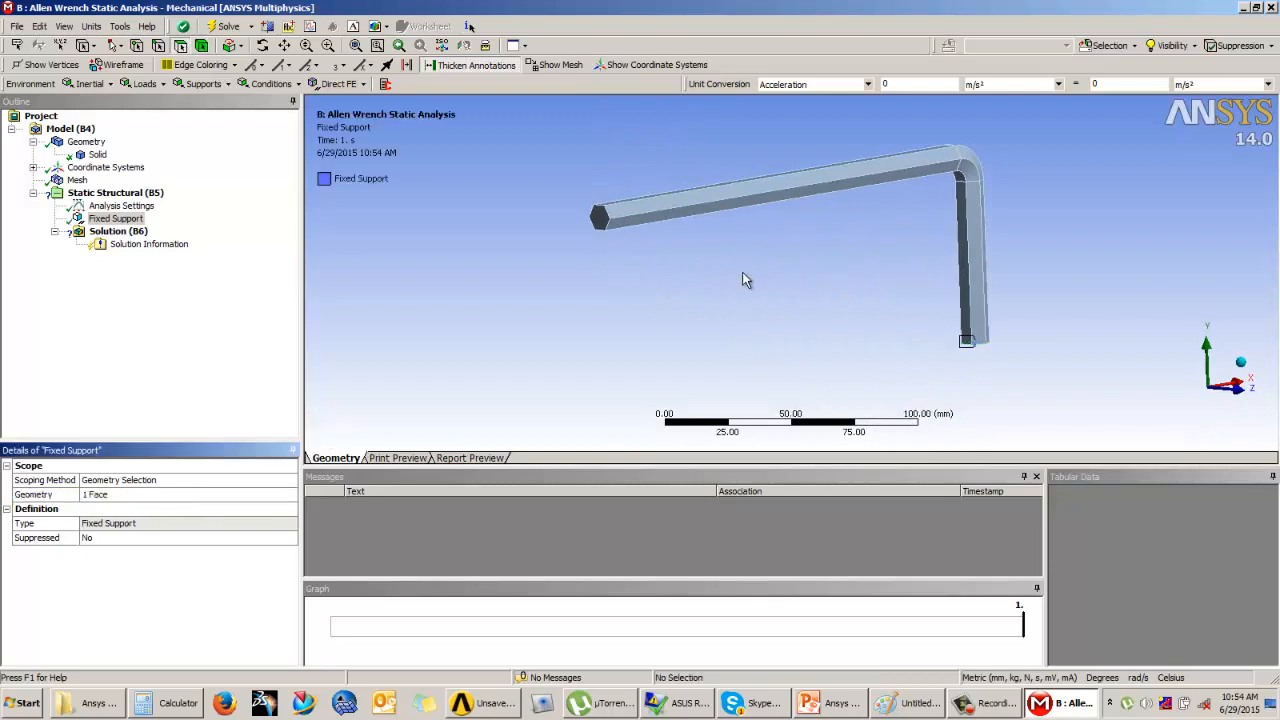
middle_drag(892, 274, 817, 303)
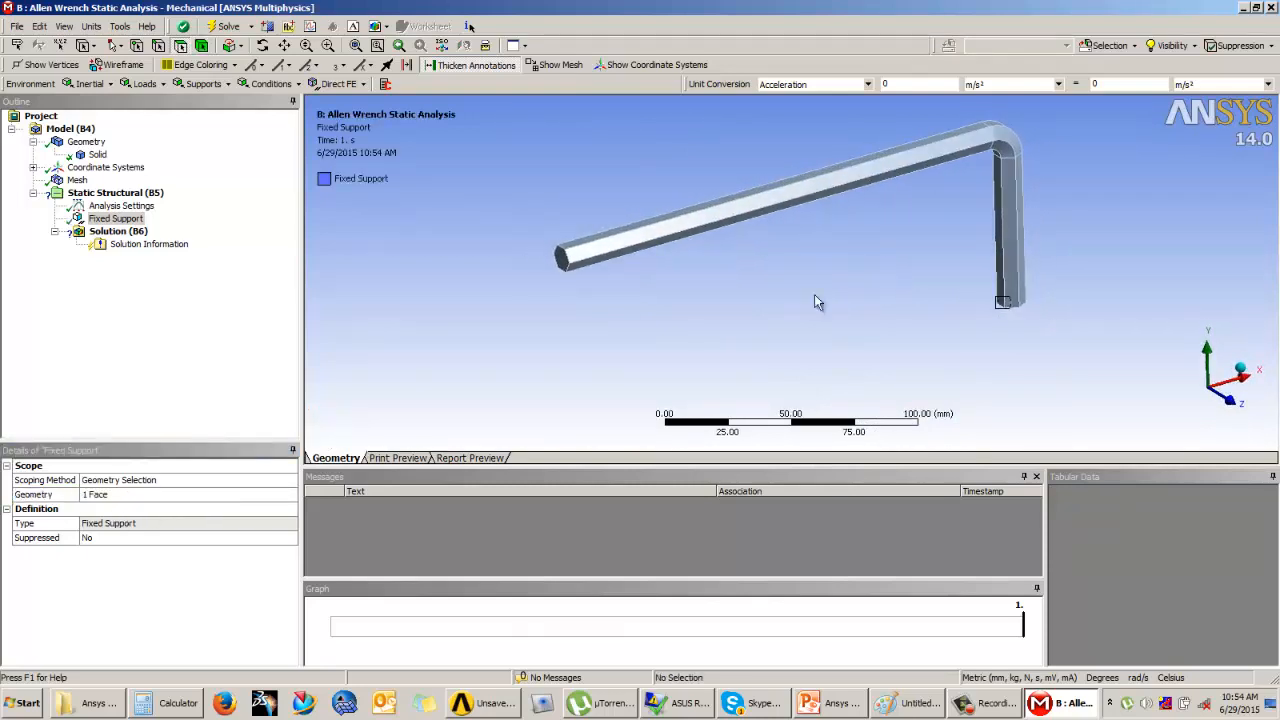
Step: Check the applied forces on the Example 1 slide in PowerPoint and review the load types offered in Mechanical
click(120, 193)
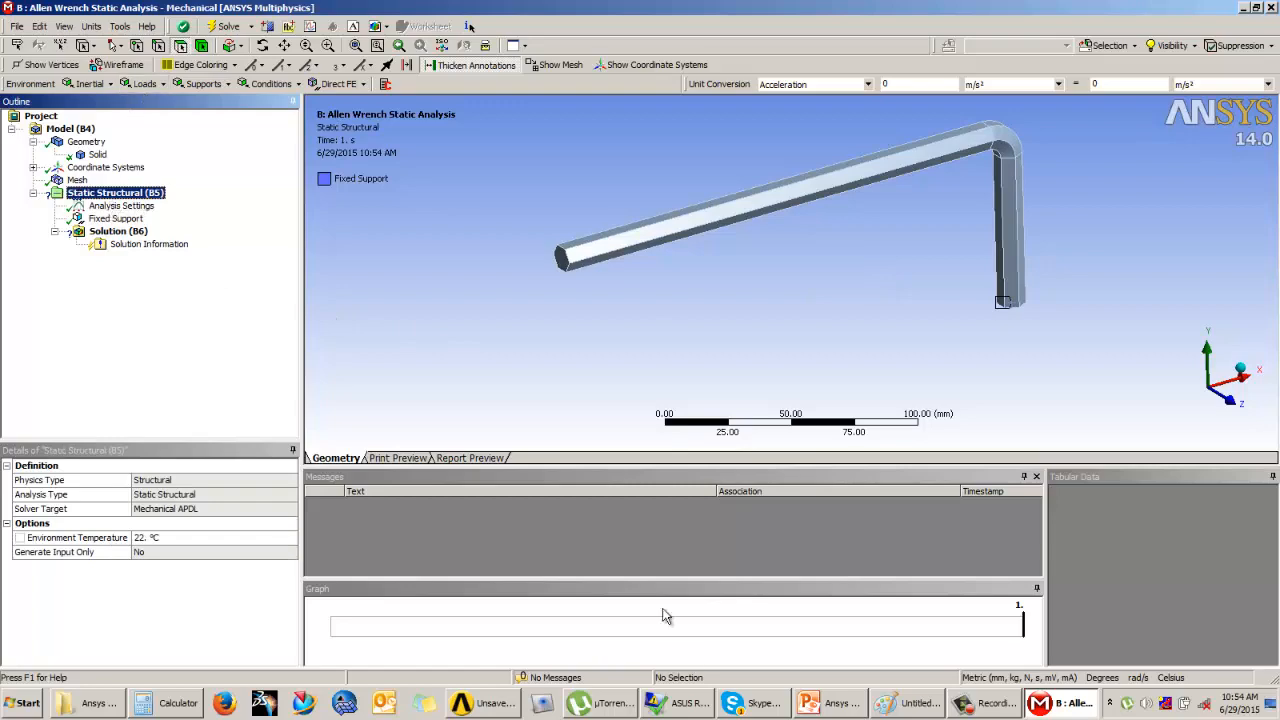
click(832, 703)
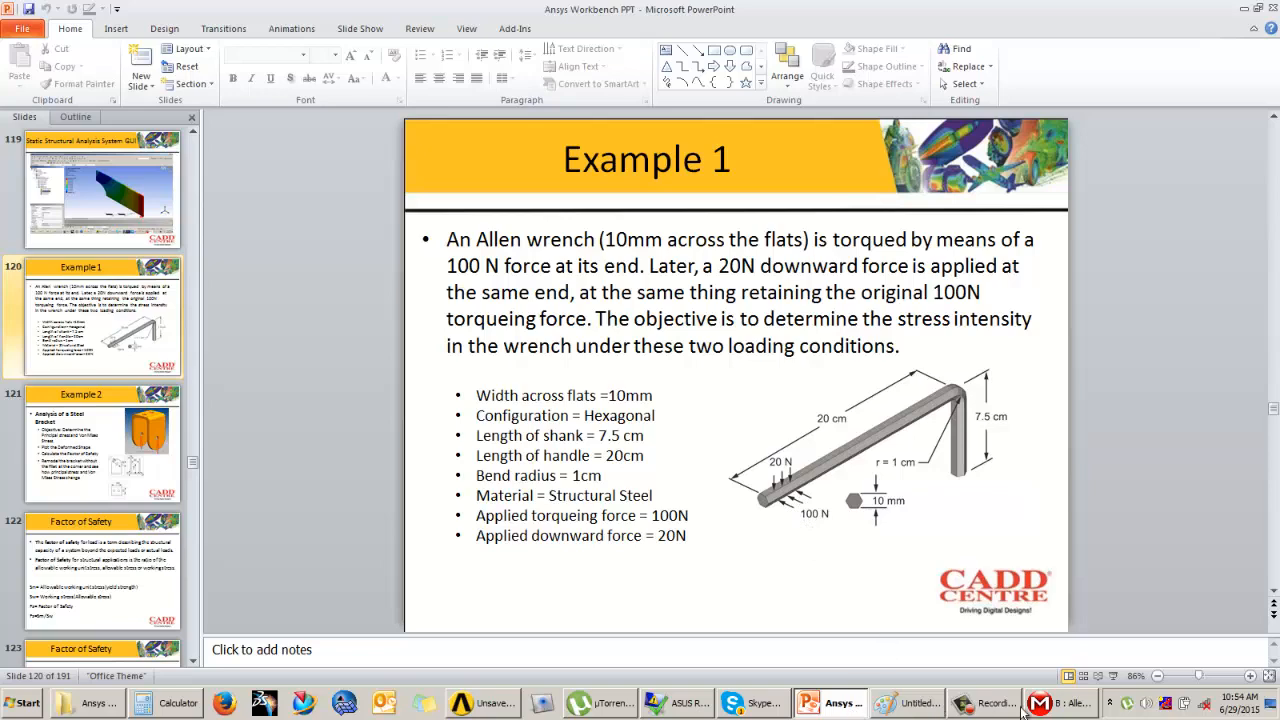
click(1058, 706)
click(140, 84)
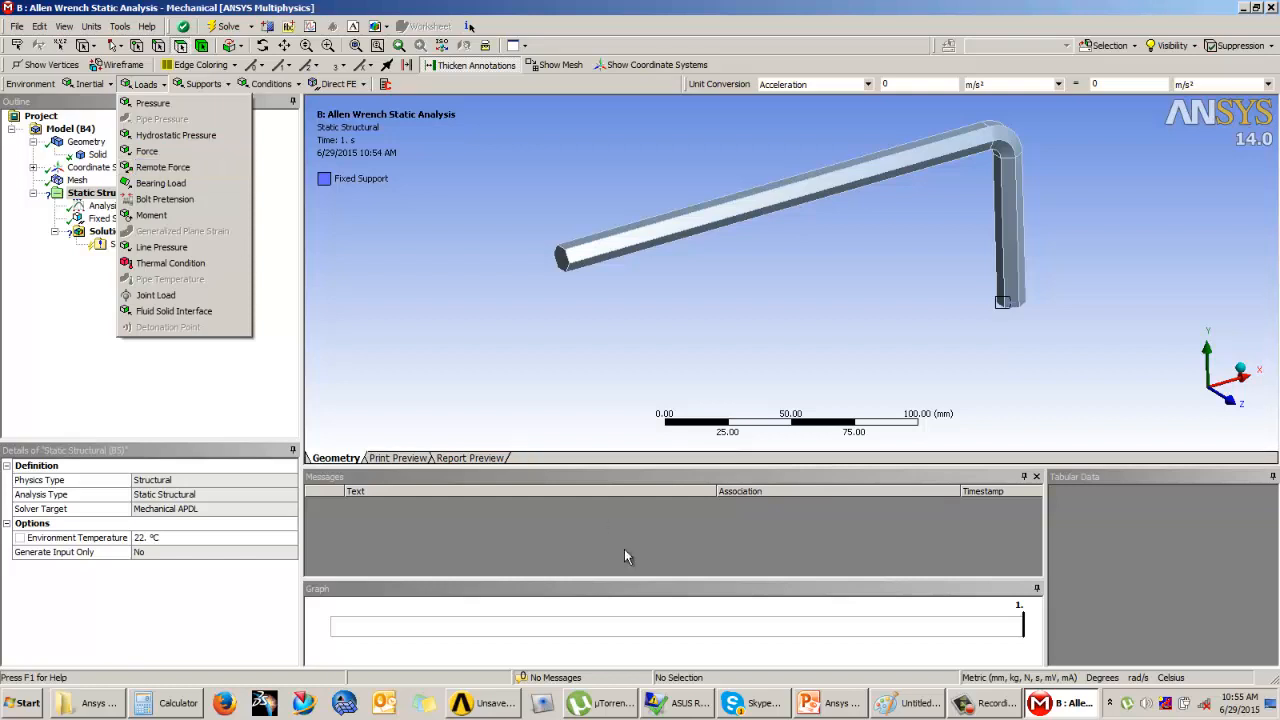
Step: Switch to Paint and clear the old stress-strain and bar sketches from the canvas
click(893, 706)
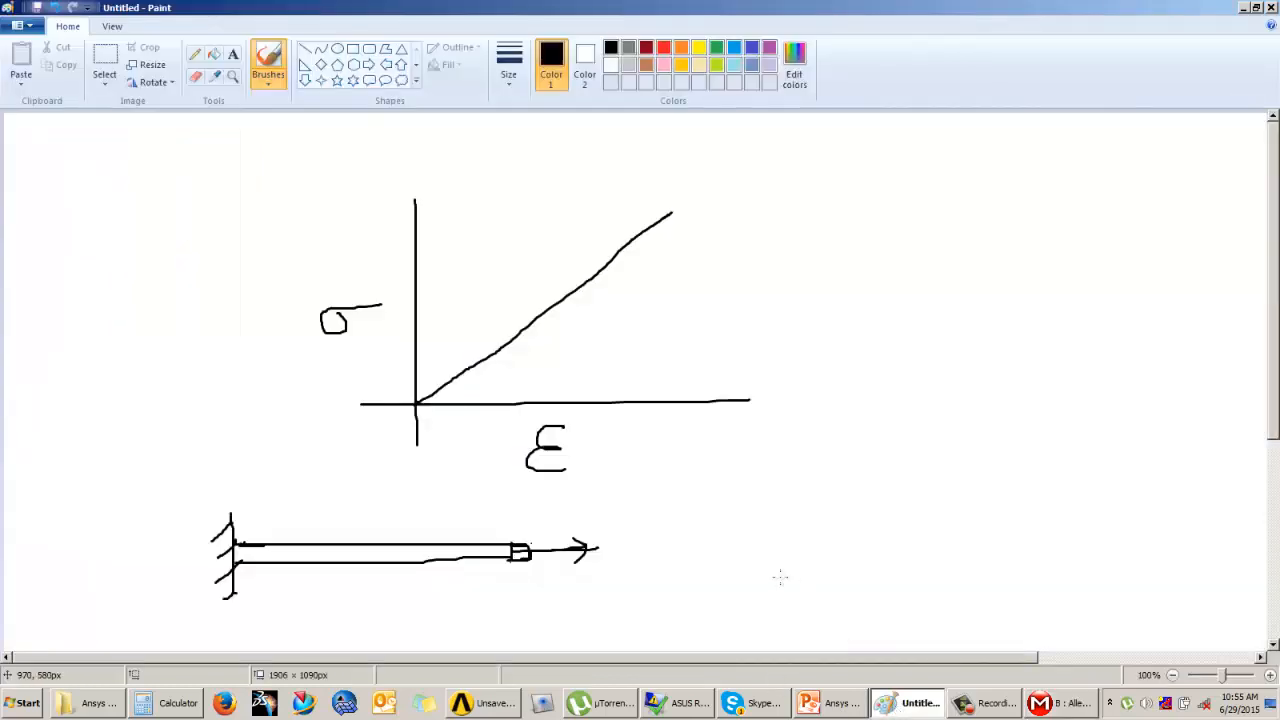
key(ctrl+a)
key(Delete)
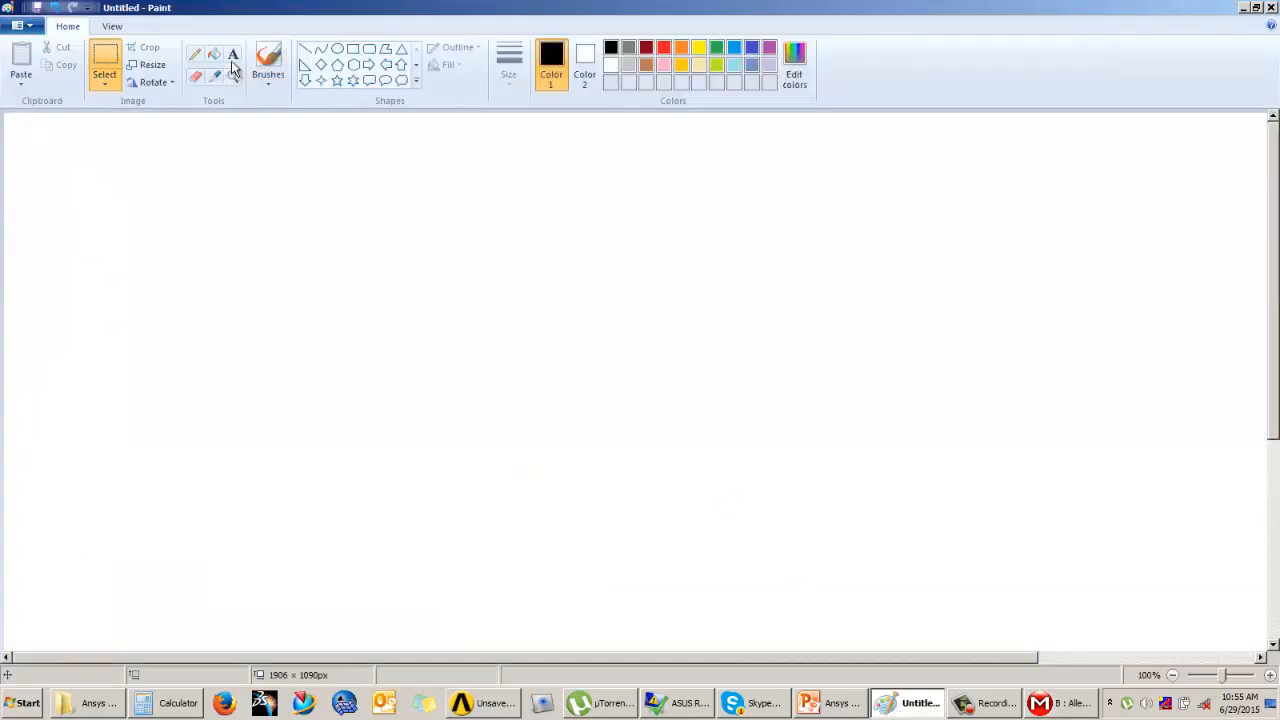
Step: Sketch a horizontal rectangular bar with a downward load arrow above its left end, linked by lines to the bar's top edge
click(278, 70)
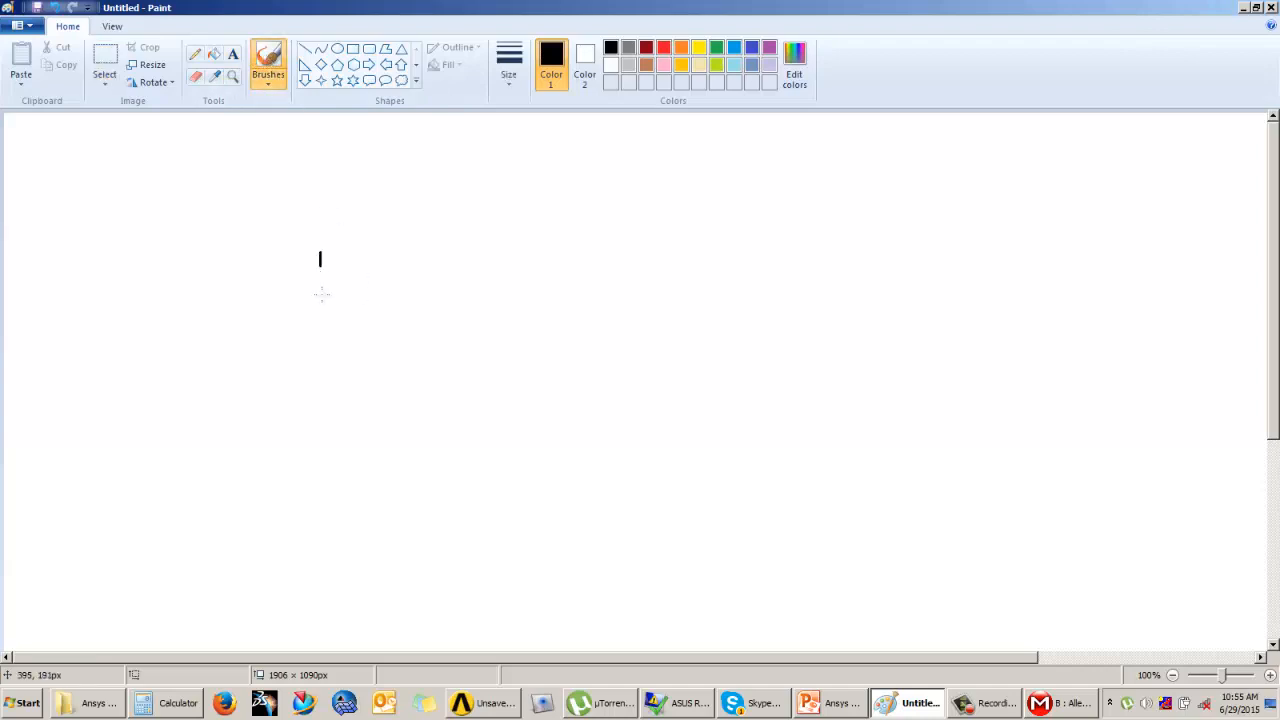
mouse_move(322, 293)
mouse_down()
mouse_move(317, 248)
mouse_move(594, 254)
mouse_move(590, 305)
mouse_up()
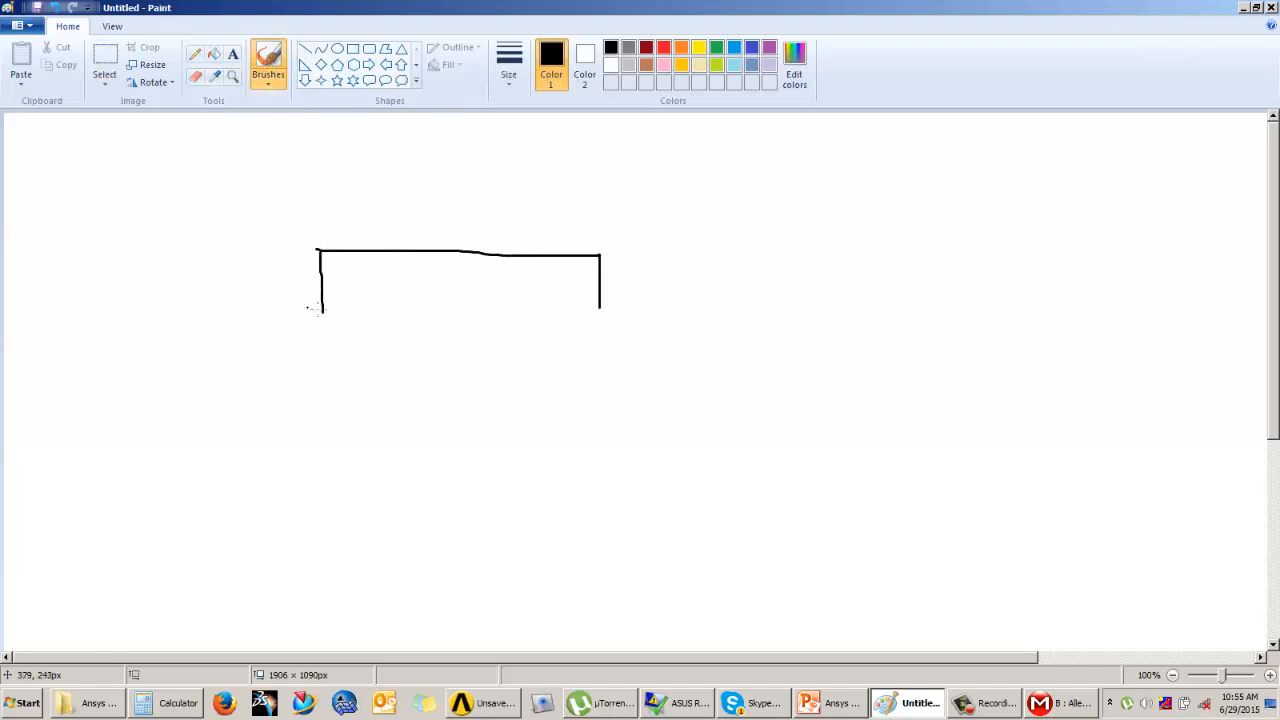
drag(310, 308, 600, 314)
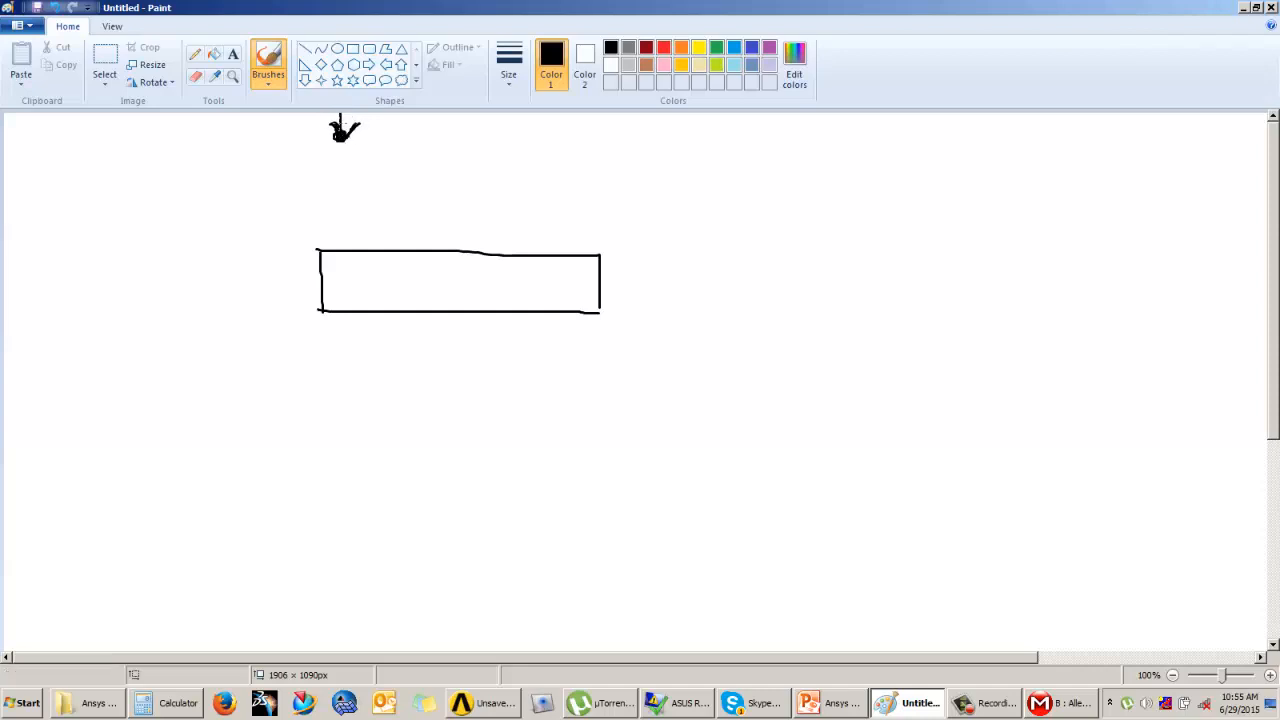
mouse_move(340, 131)
mouse_down()
mouse_move(318, 249)
mouse_move(377, 258)
mouse_up()
drag(340, 135, 603, 258)
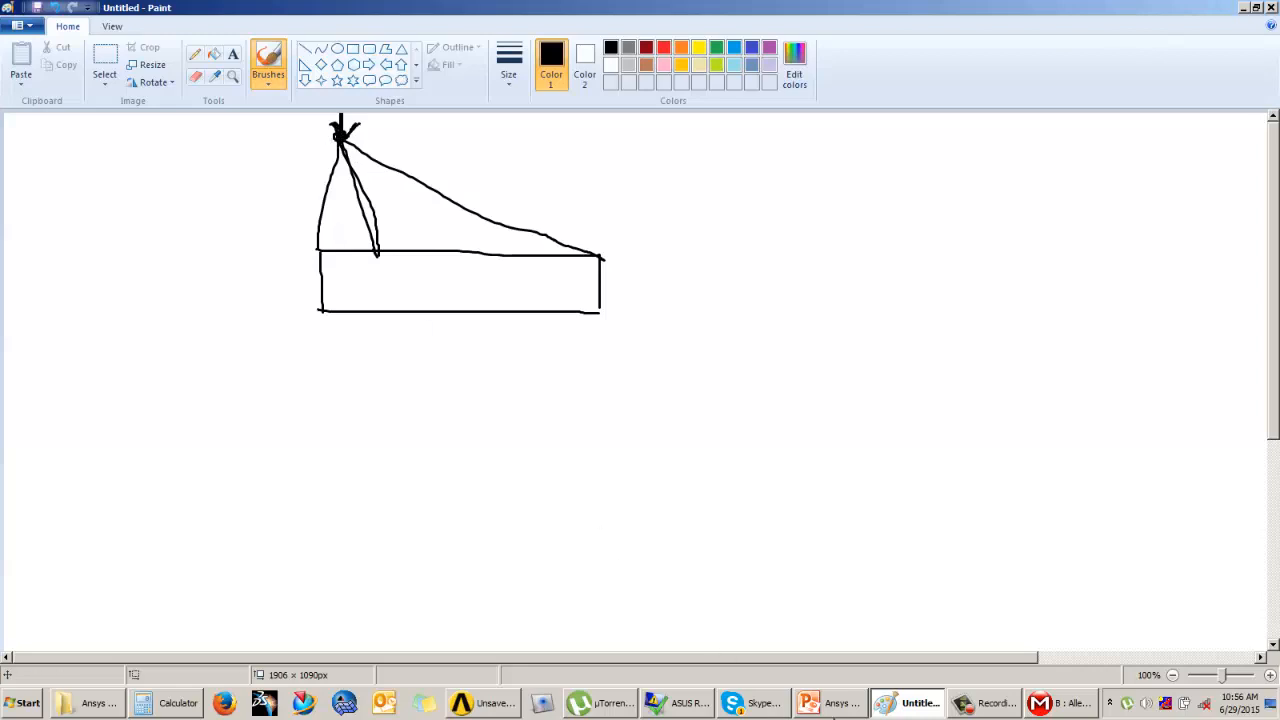
Step: Switch to ANSYS Mechanical and review the load types available for the static structural analysis
click(1040, 704)
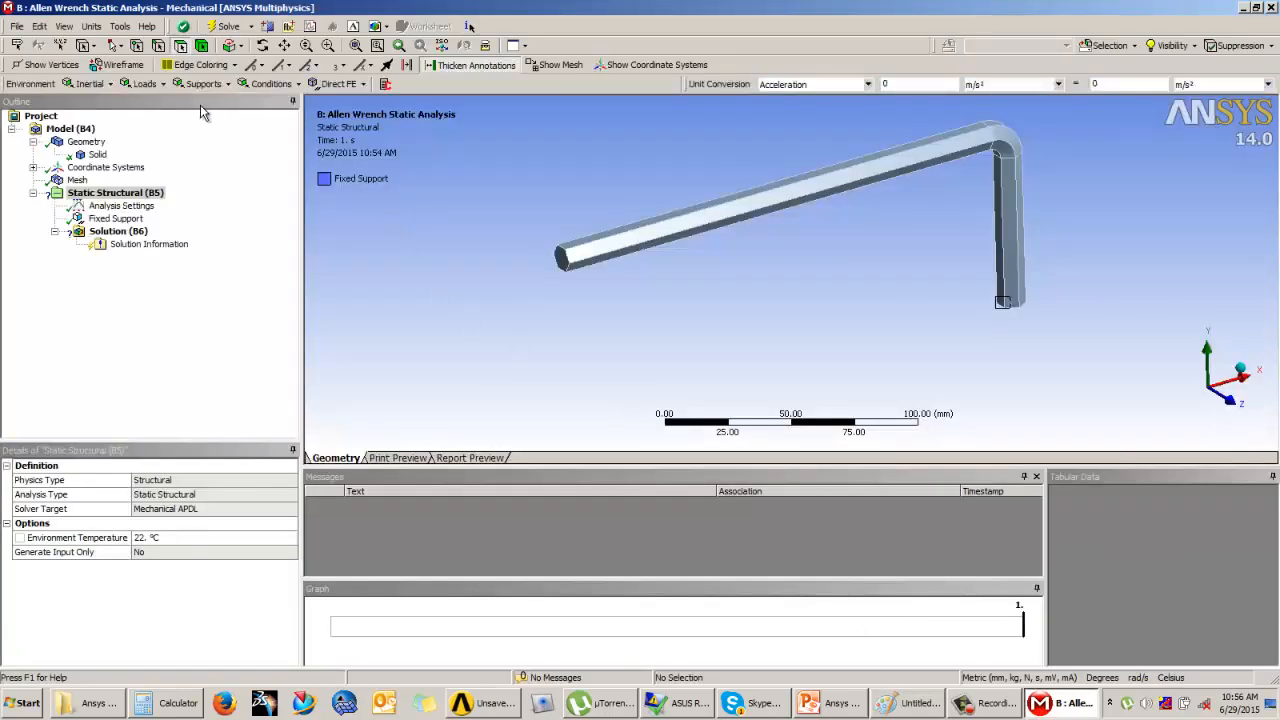
click(145, 84)
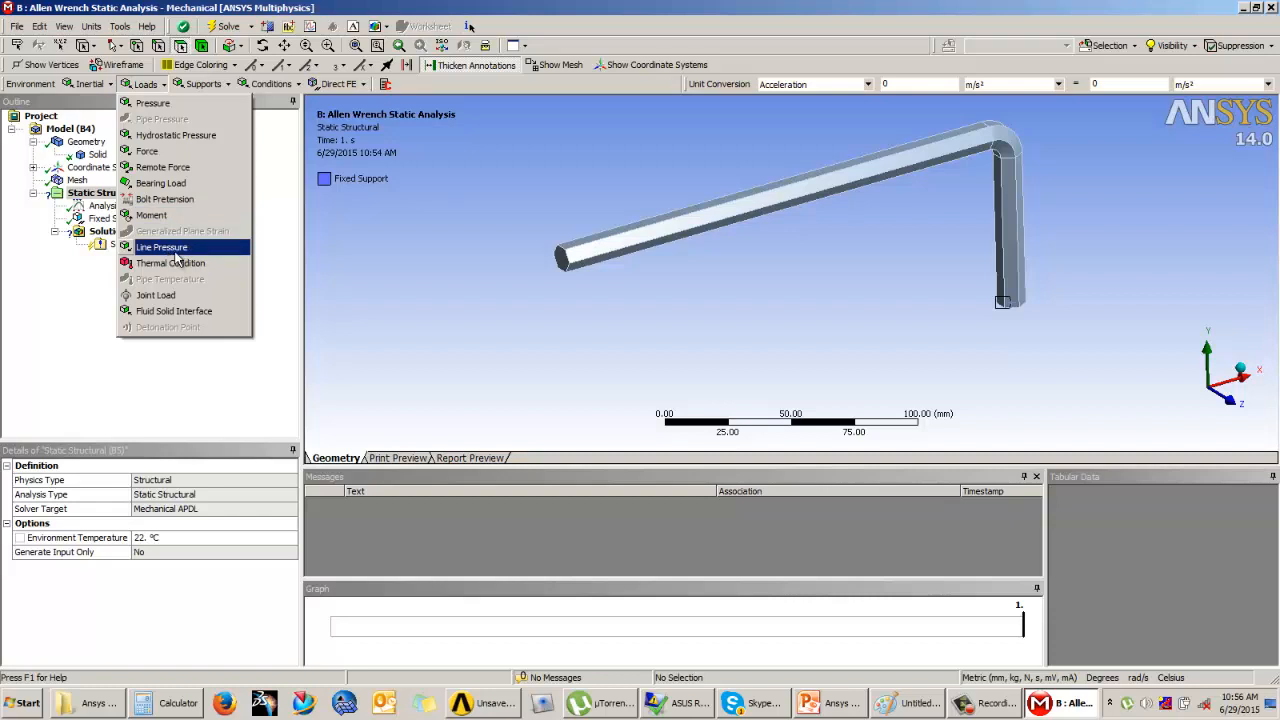
click(406, 258)
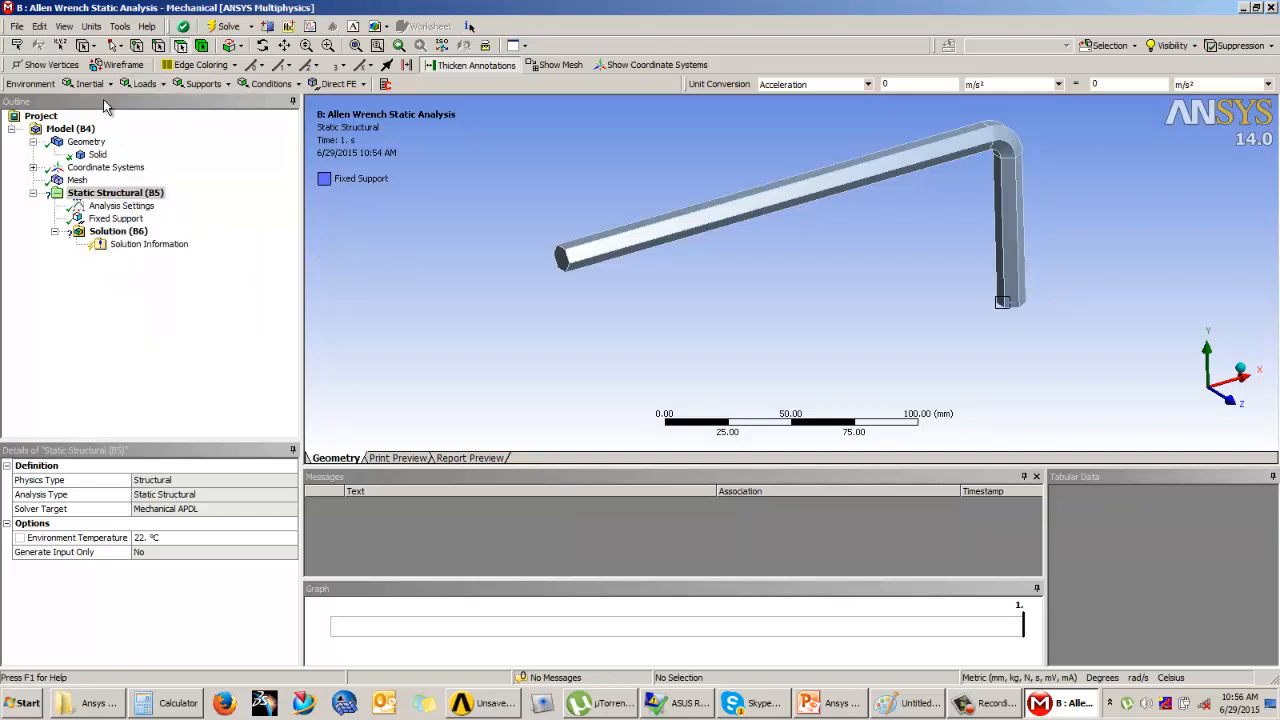
Step: Add a Force load, check its placement on the Example 1 slide in PowerPoint, and scope it to the top face of the wrench's long handle
click(143, 86)
click(151, 155)
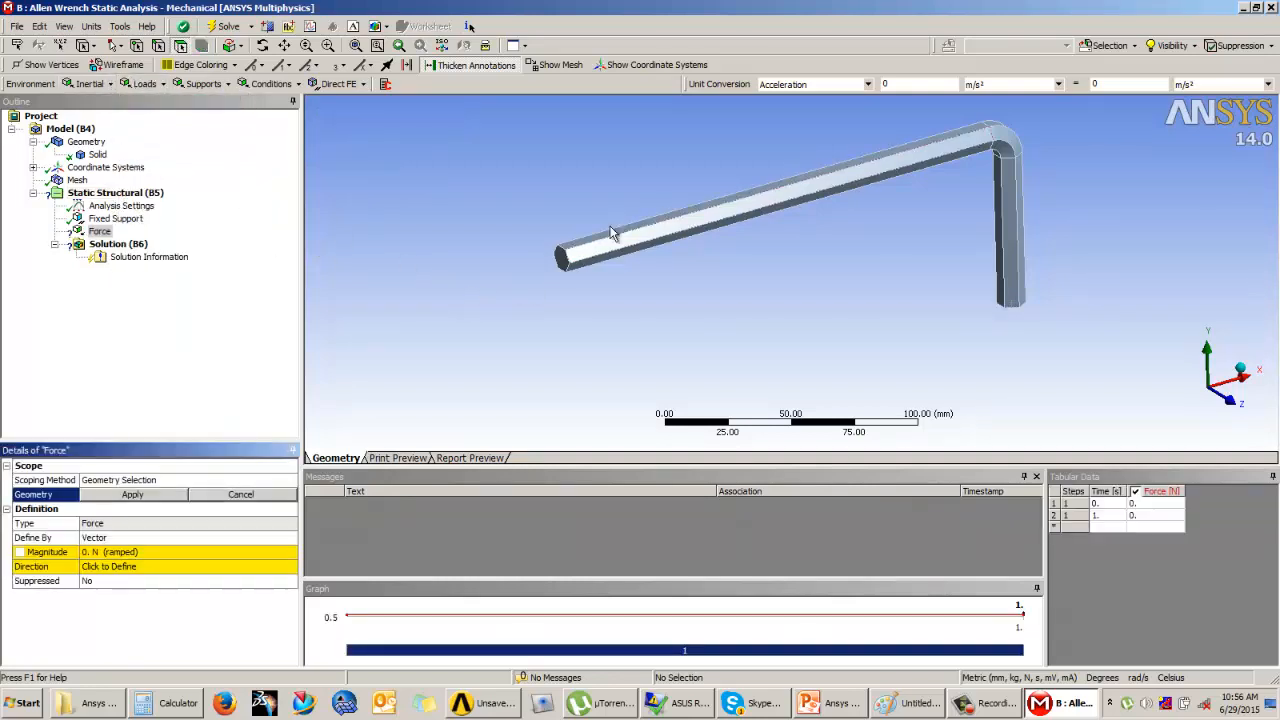
middle_drag(608, 234, 621, 206)
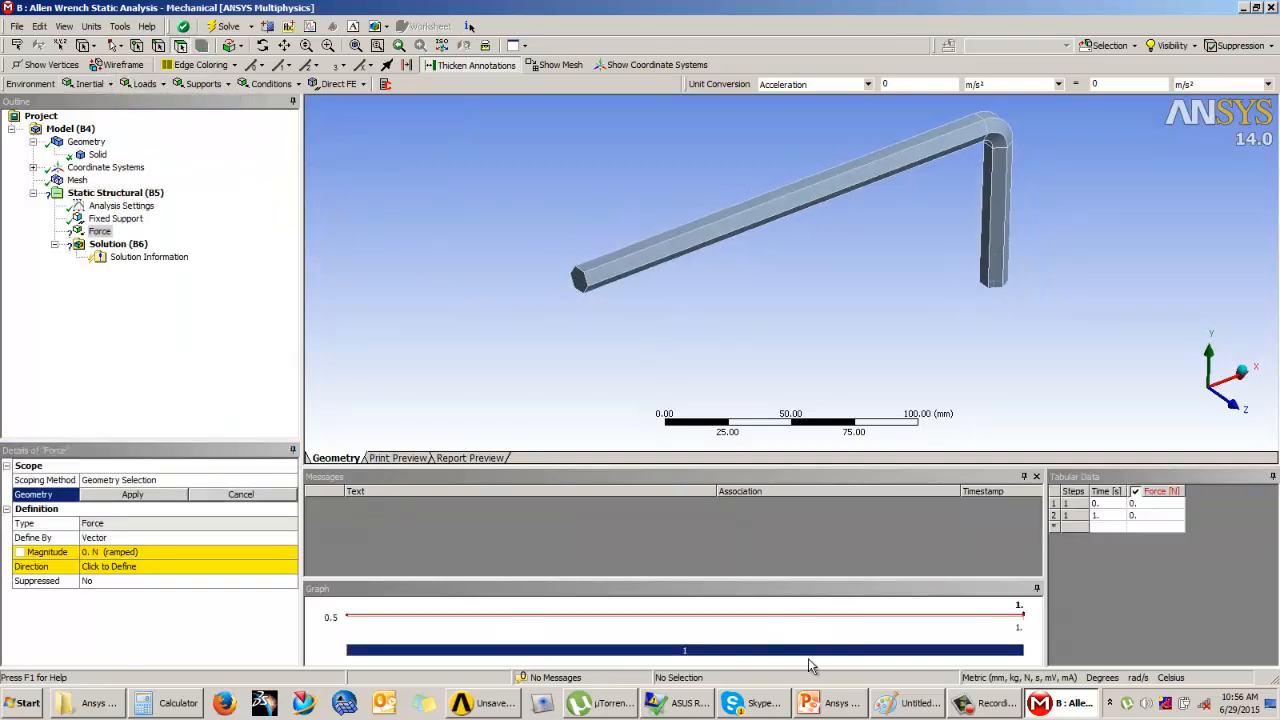
click(812, 703)
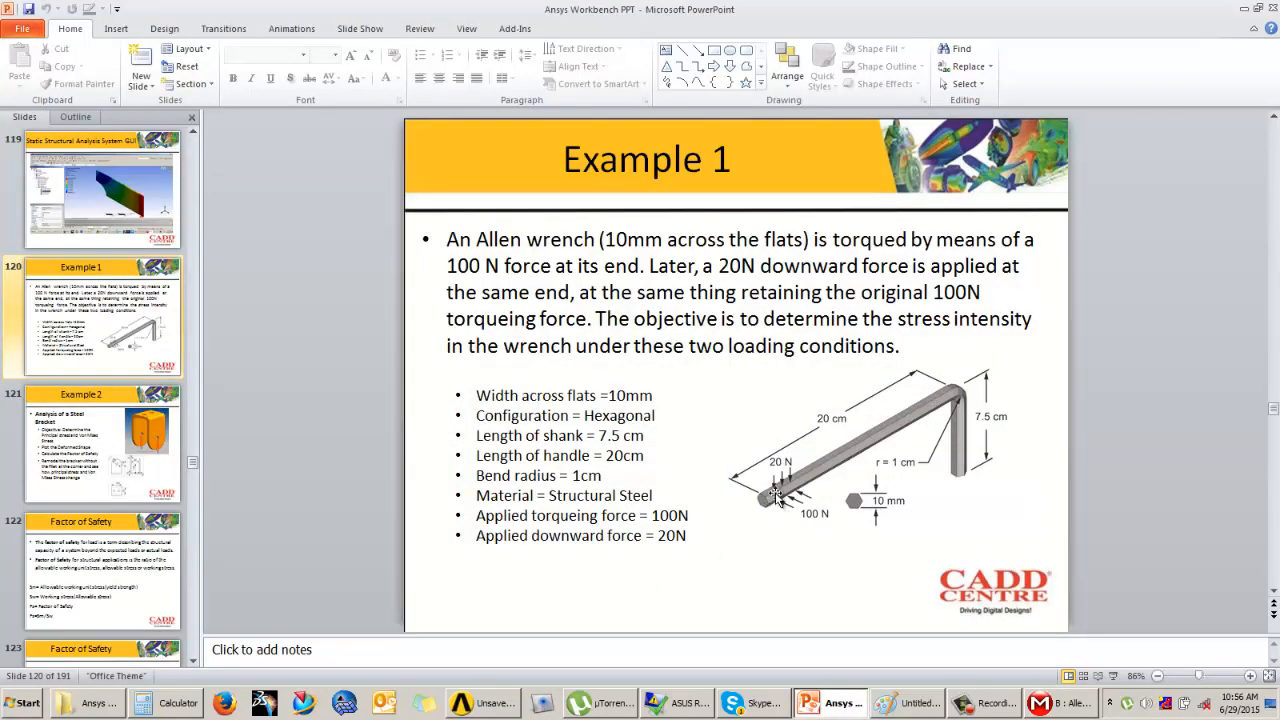
click(1048, 708)
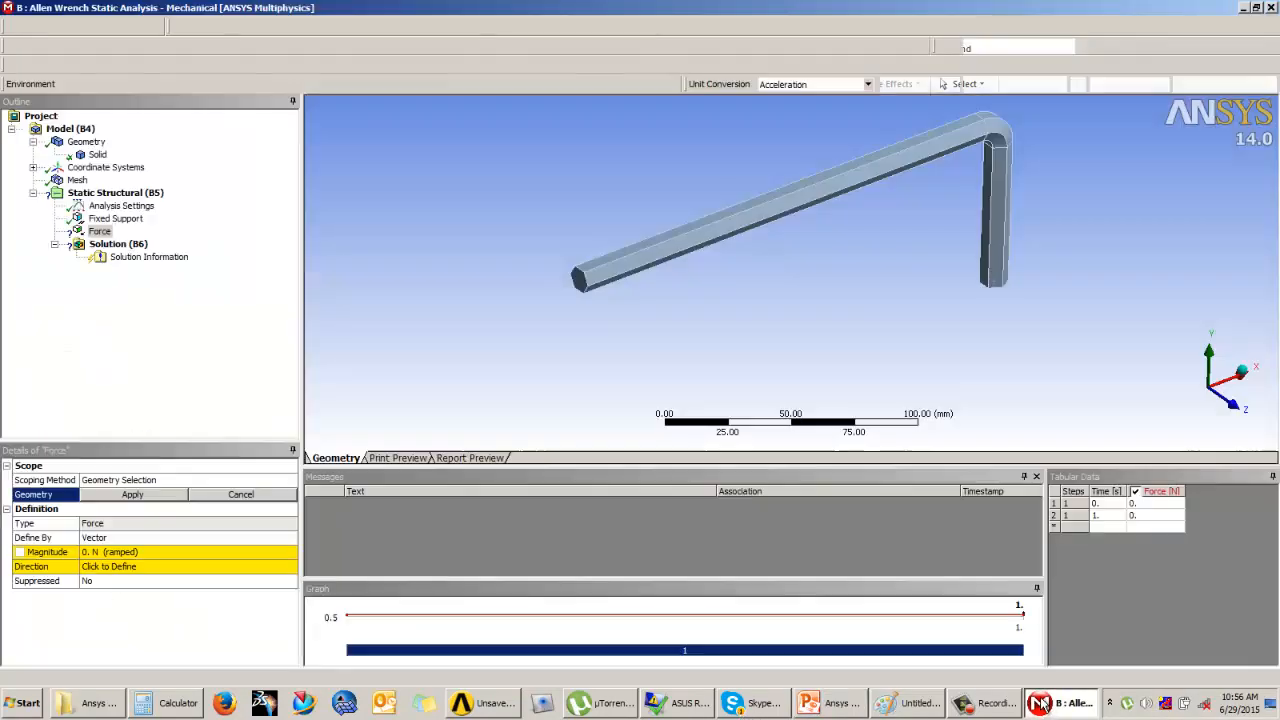
click(600, 268)
click(133, 494)
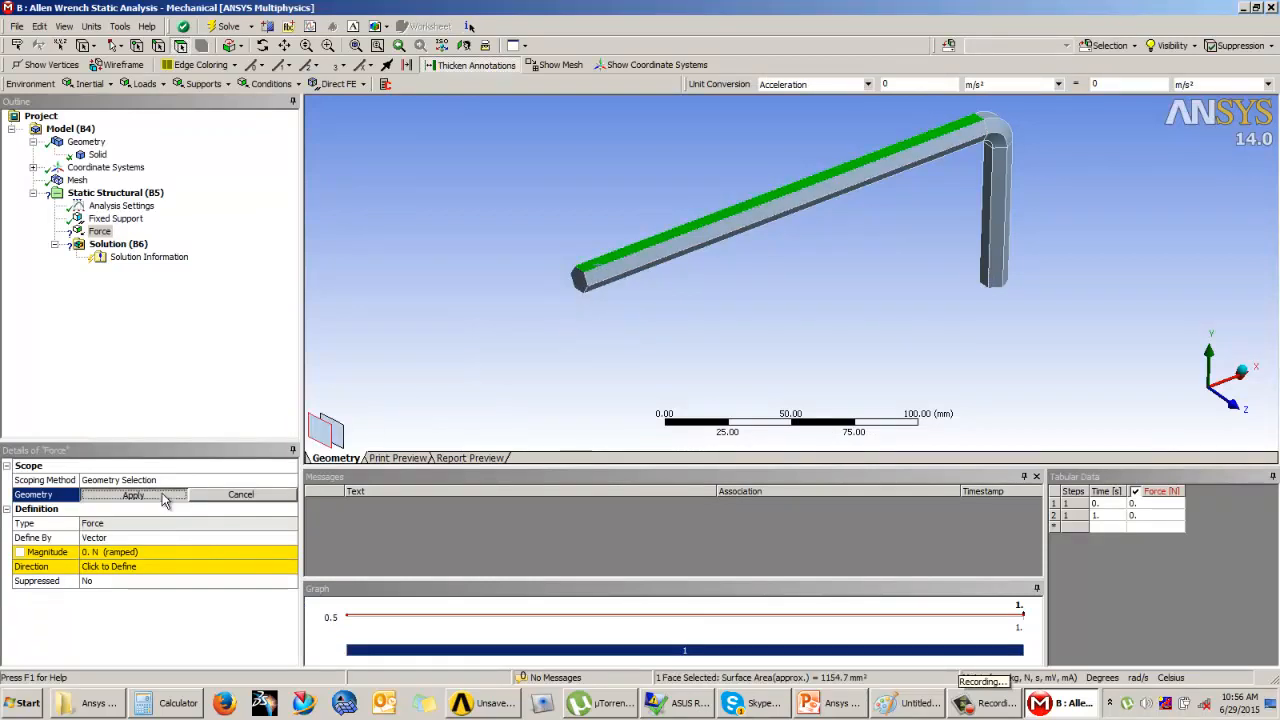
Step: Set the force magnitude to 20 N as a vector and reverse its direction so it points downward
click(128, 552)
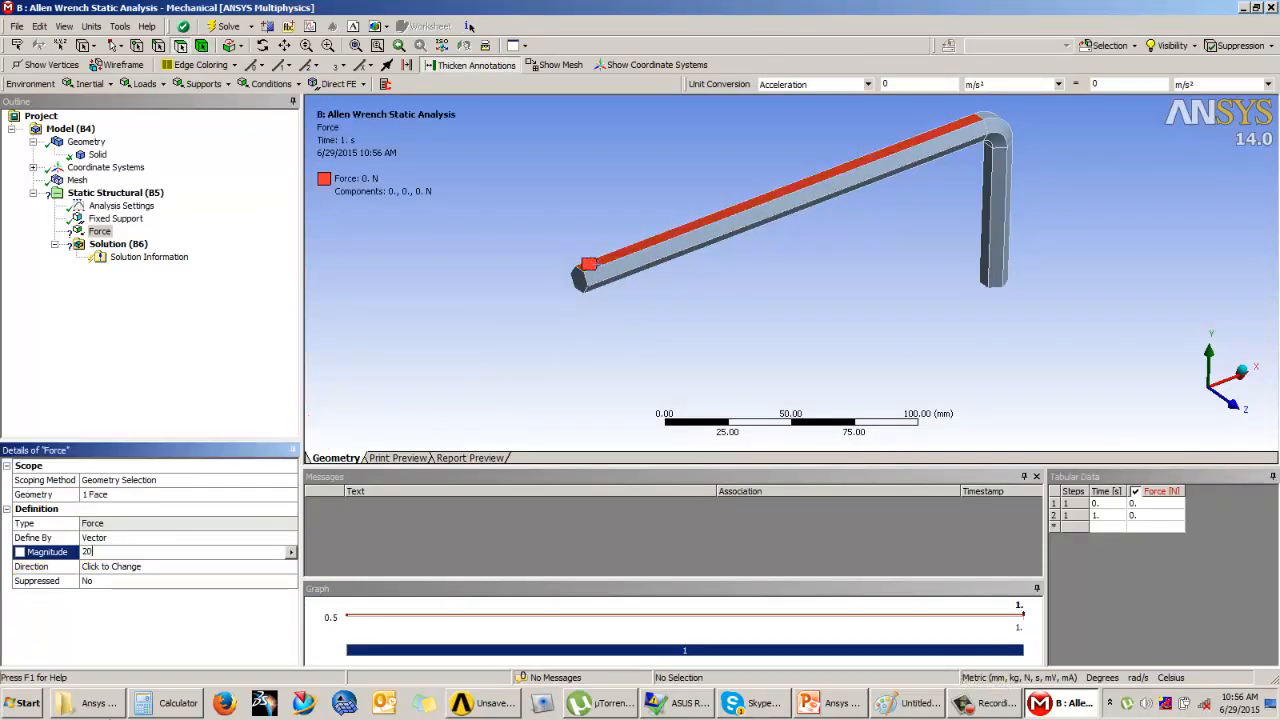
text(20)
key(Return)
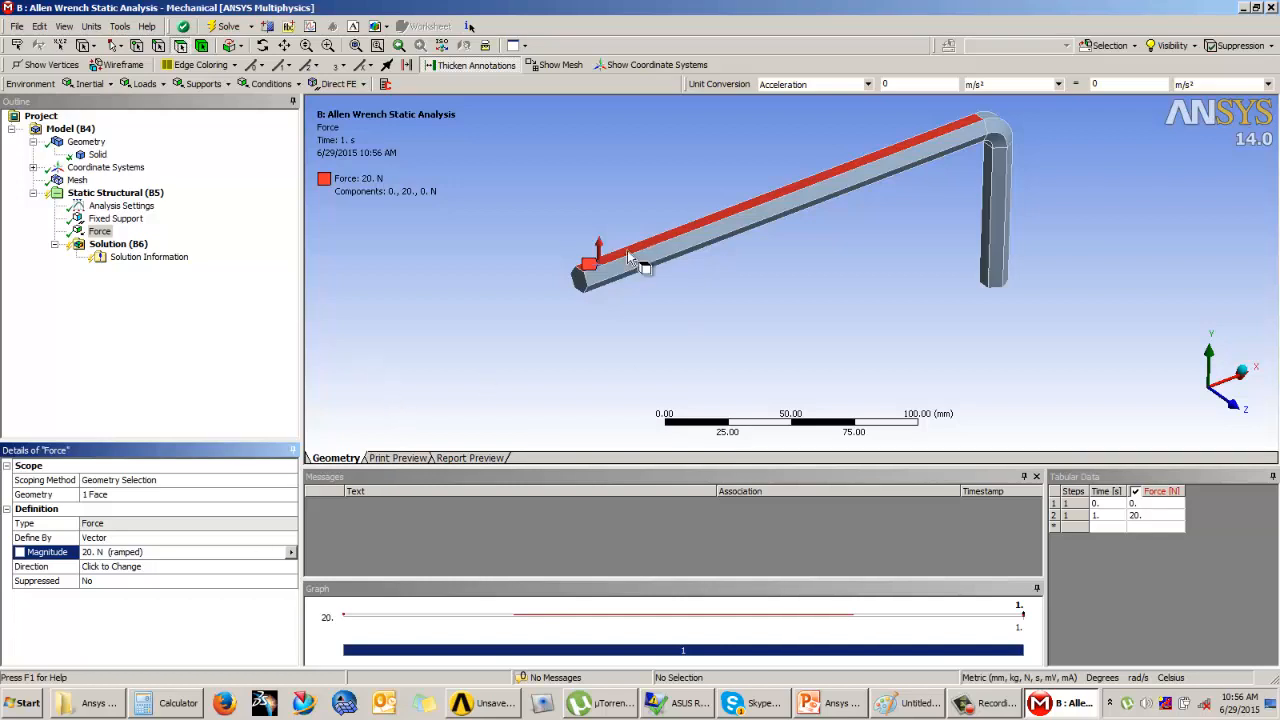
scroll(571, 234, up, 3)
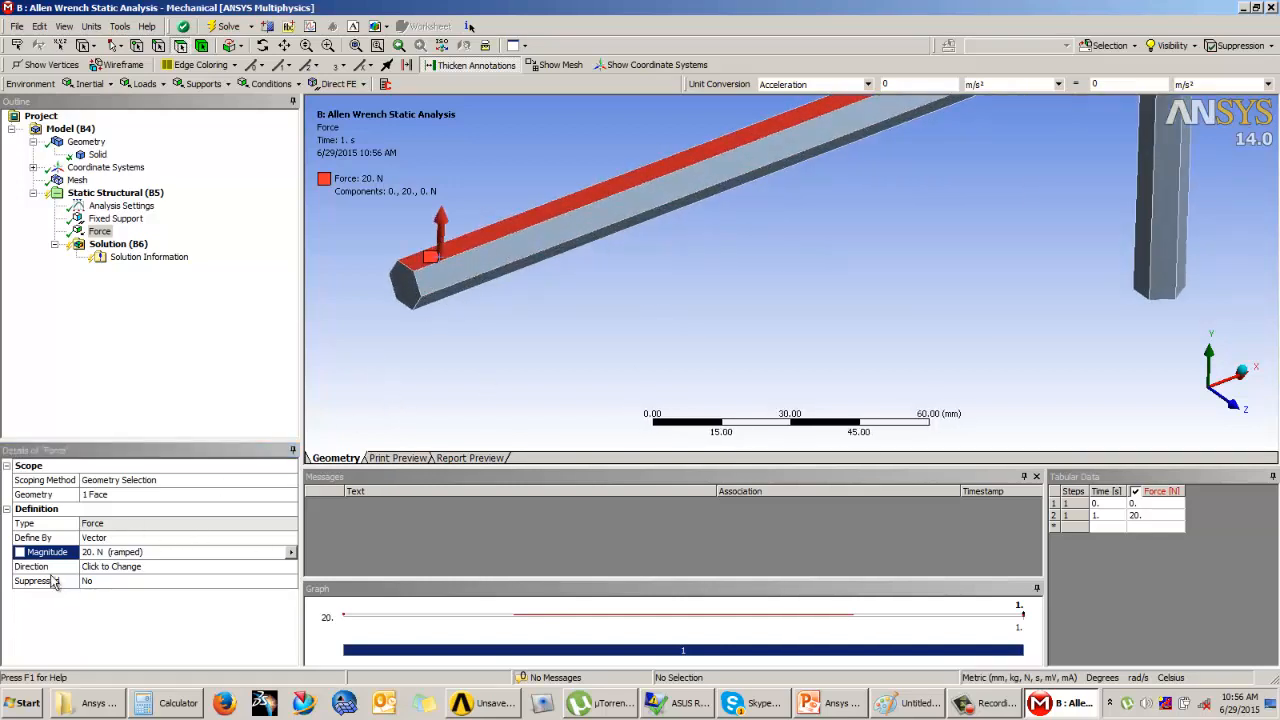
click(100, 566)
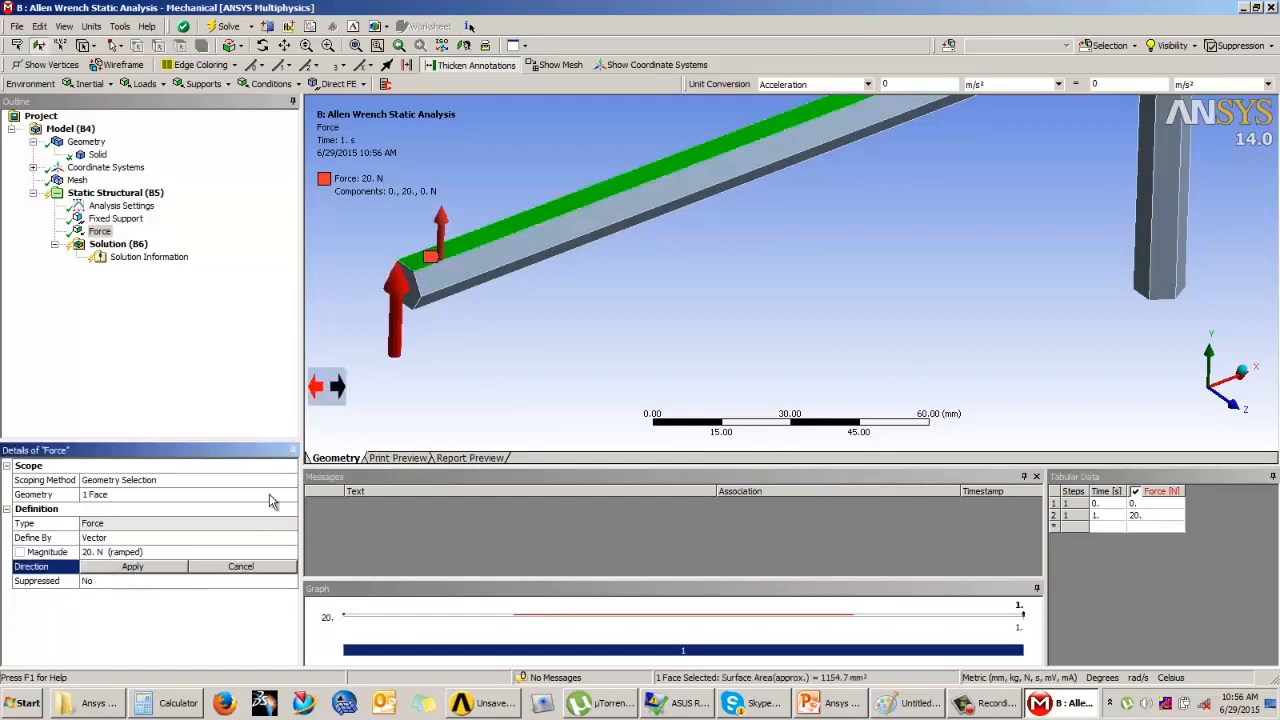
click(316, 391)
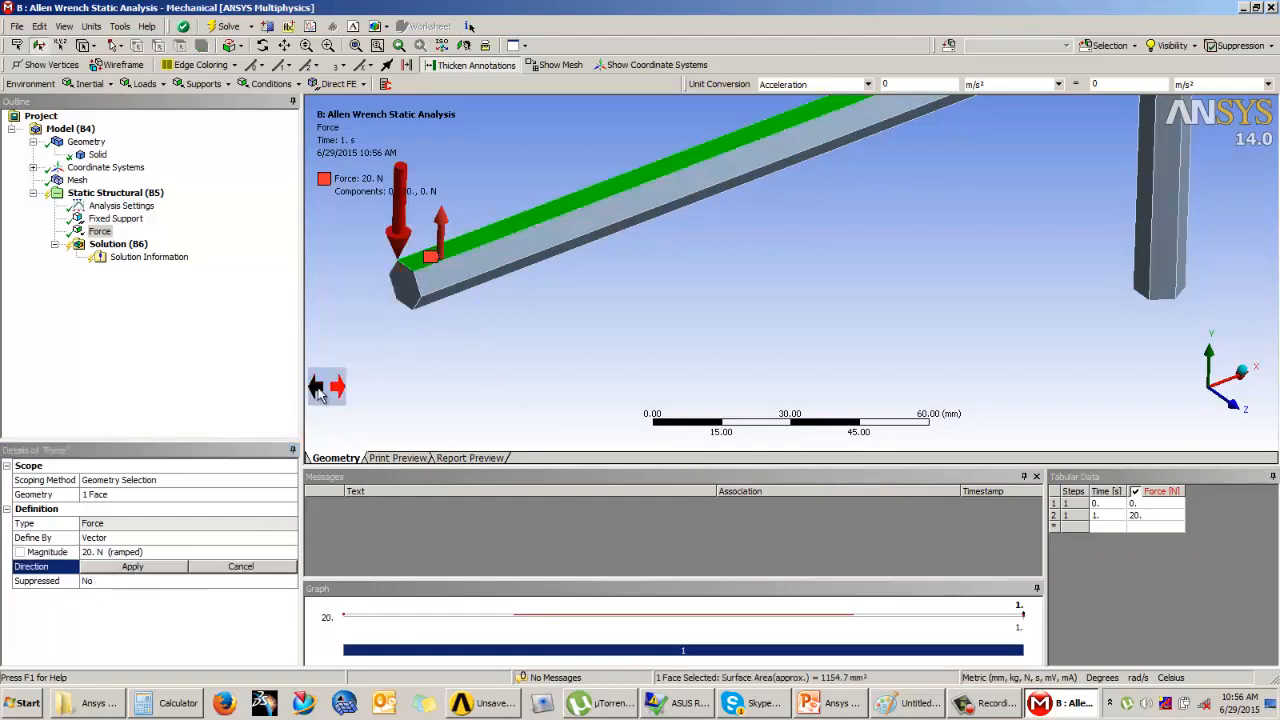
click(337, 392)
click(337, 392)
click(337, 392)
click(336, 392)
click(160, 568)
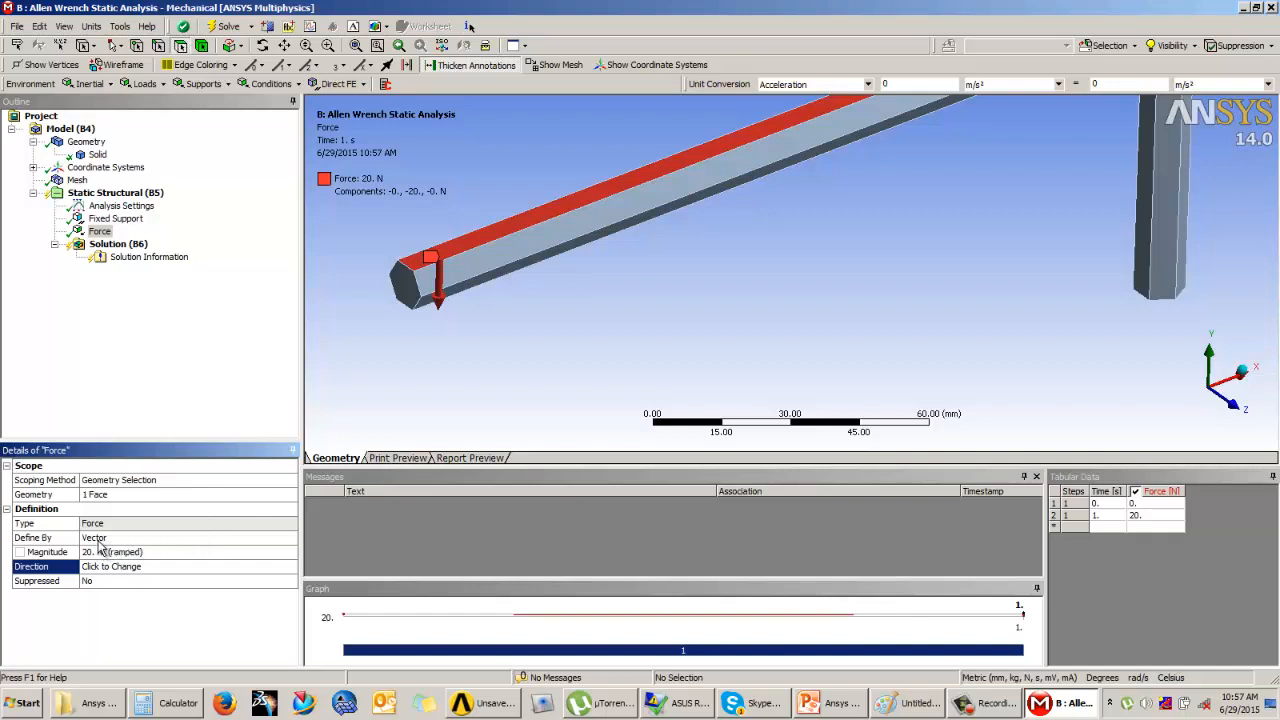
Step: Define the force on the handle's top face by components and set its Y component to -20 N
click(270, 540)
click(290, 538)
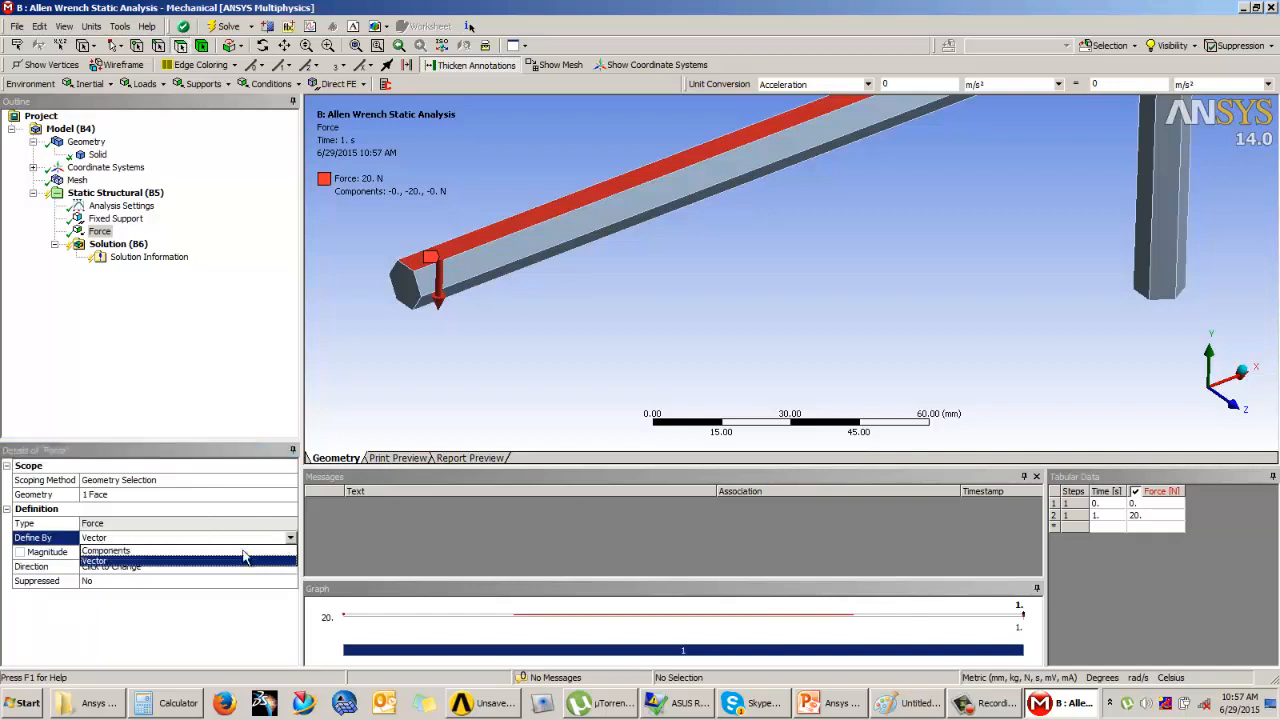
click(105, 551)
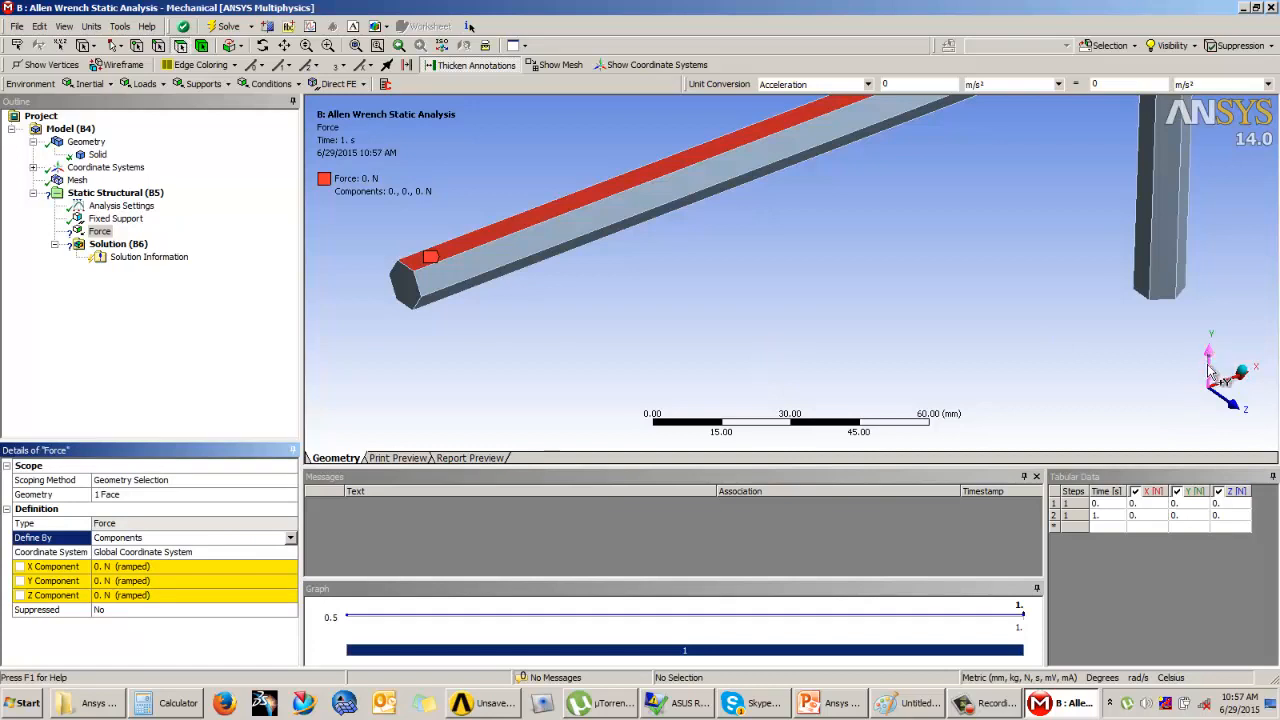
click(110, 581)
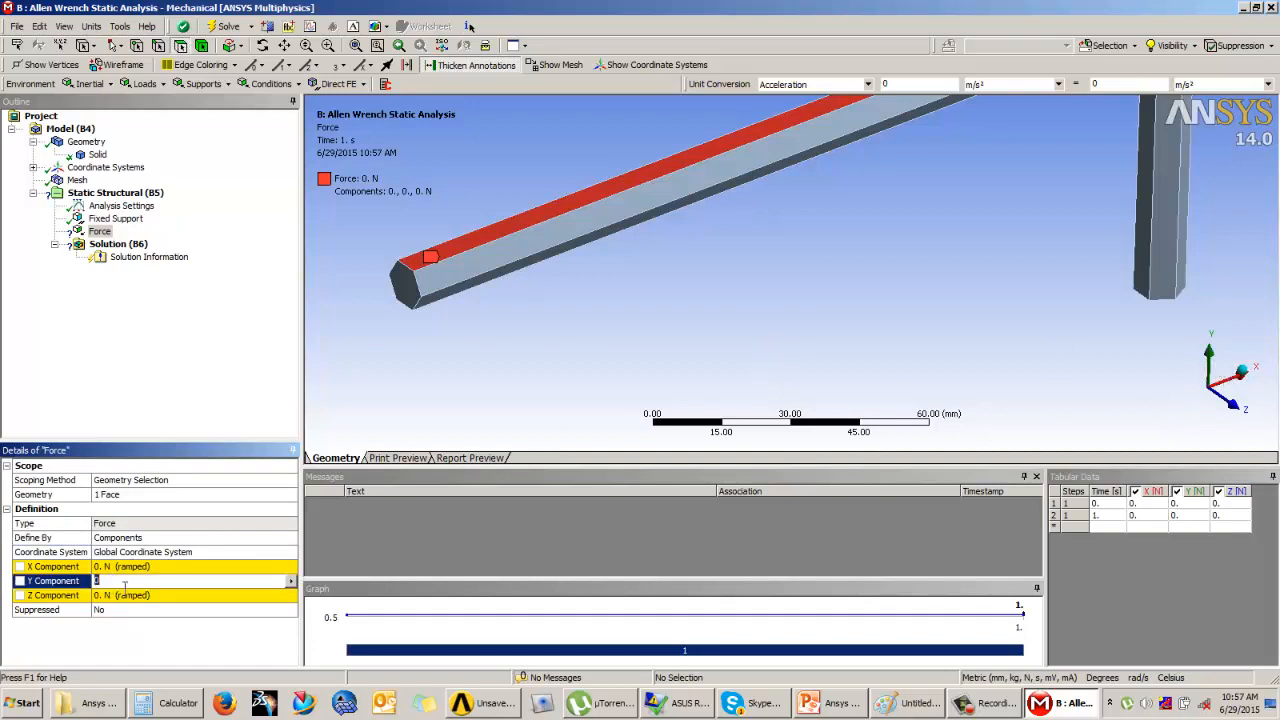
text(20)
key(Return)
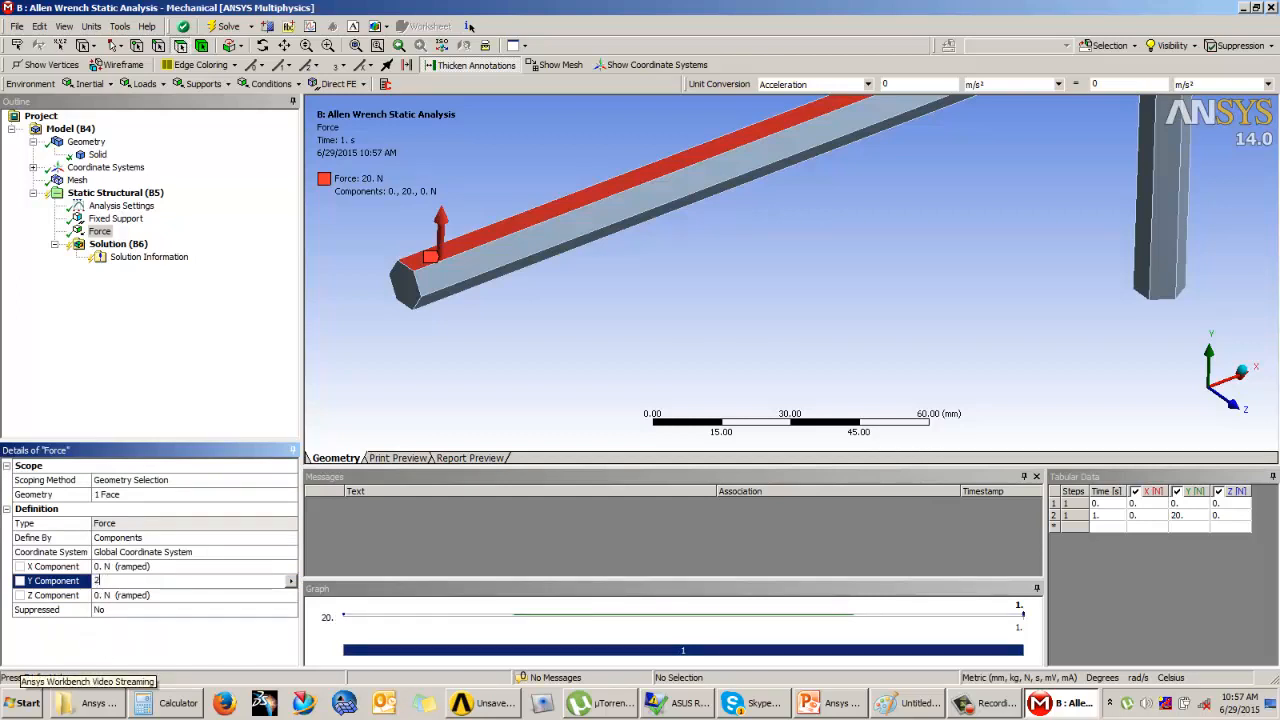
text(0)
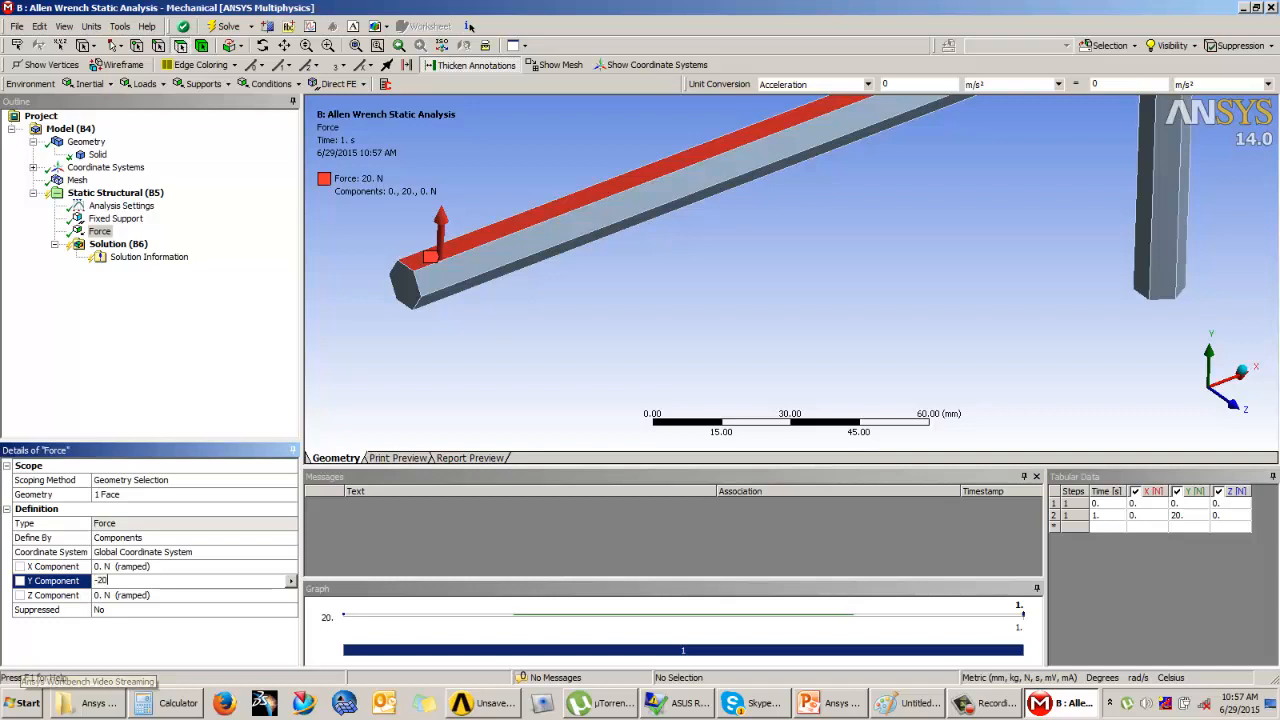
key(Return)
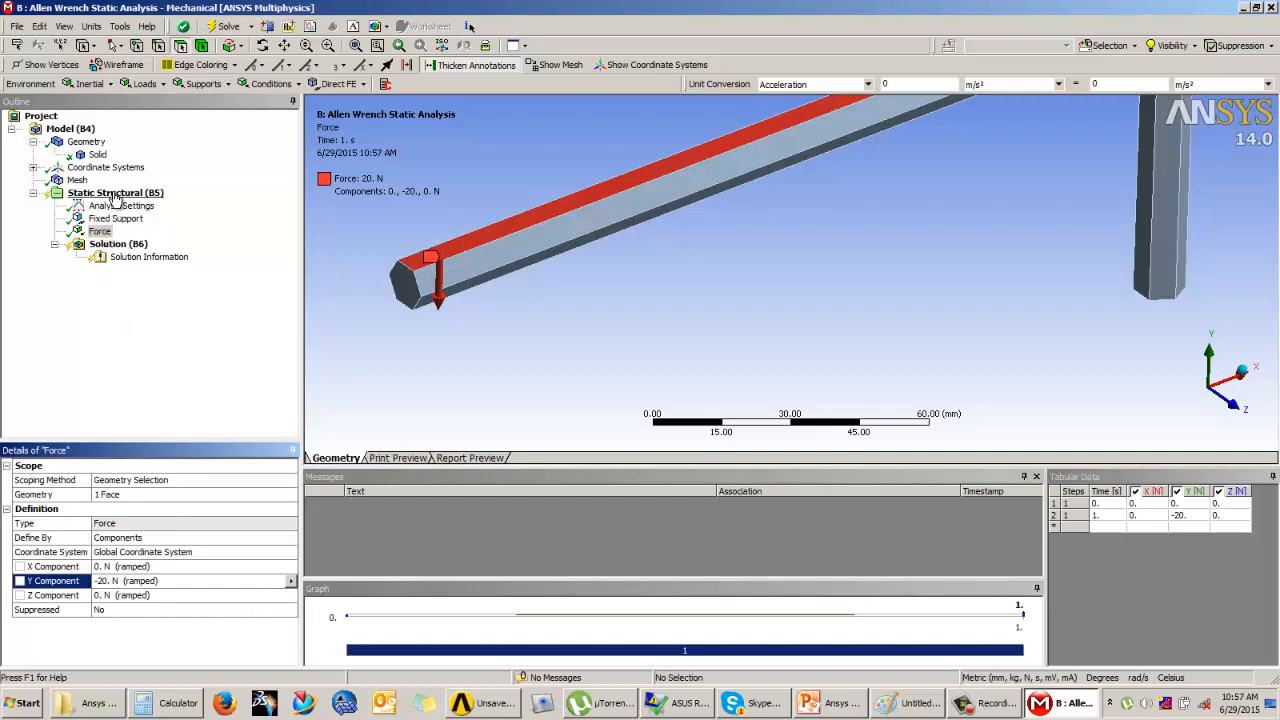
Step: Add a second Force load and scope it to the lower front long edge of the handle
click(156, 334)
click(140, 83)
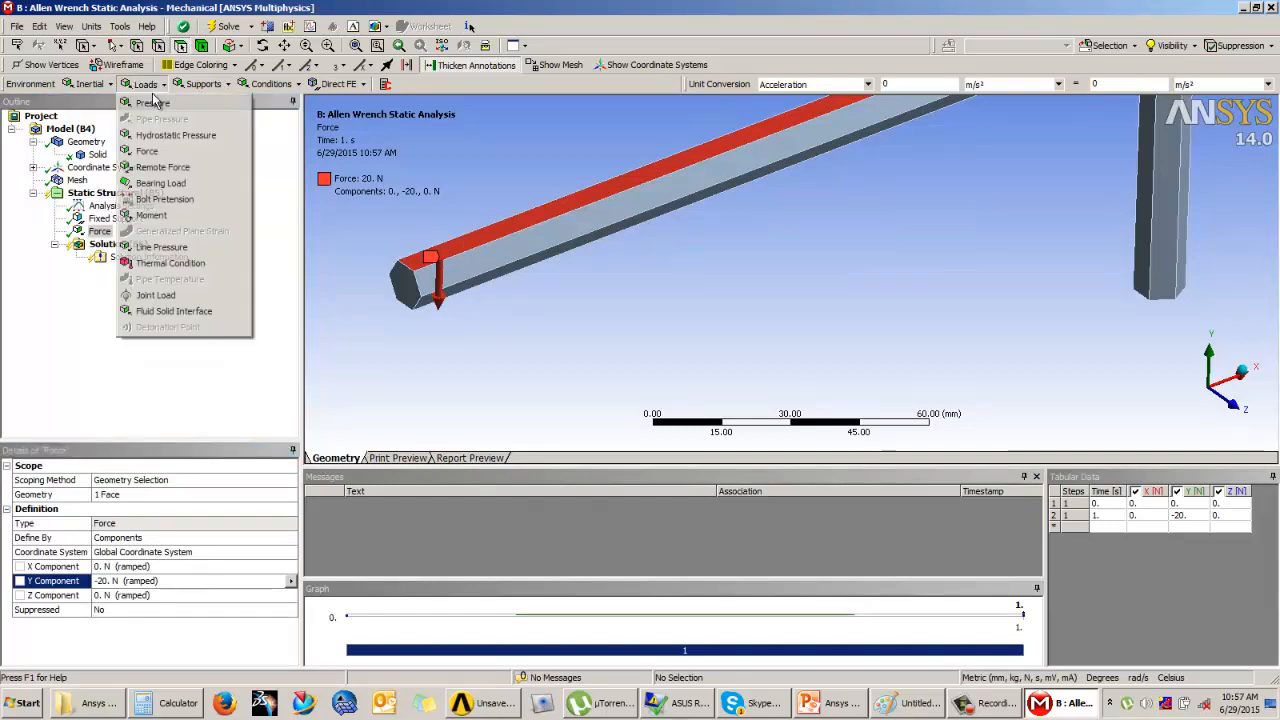
click(150, 151)
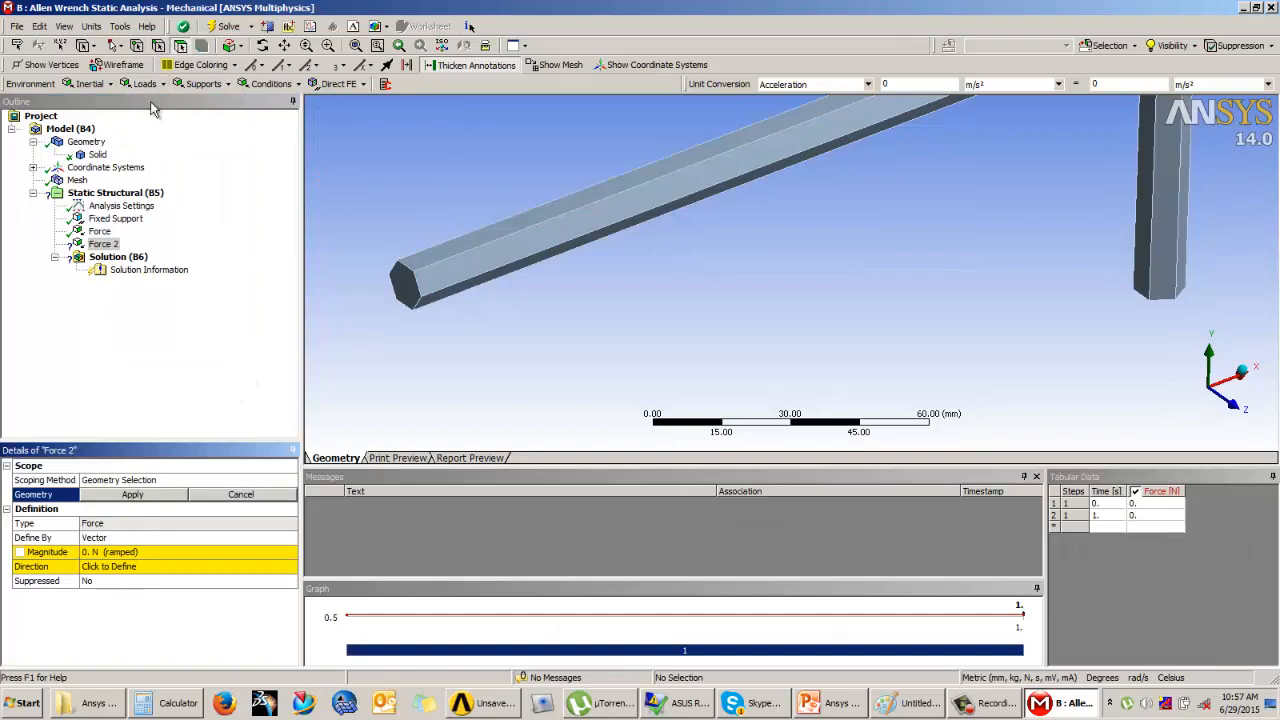
click(158, 46)
click(440, 284)
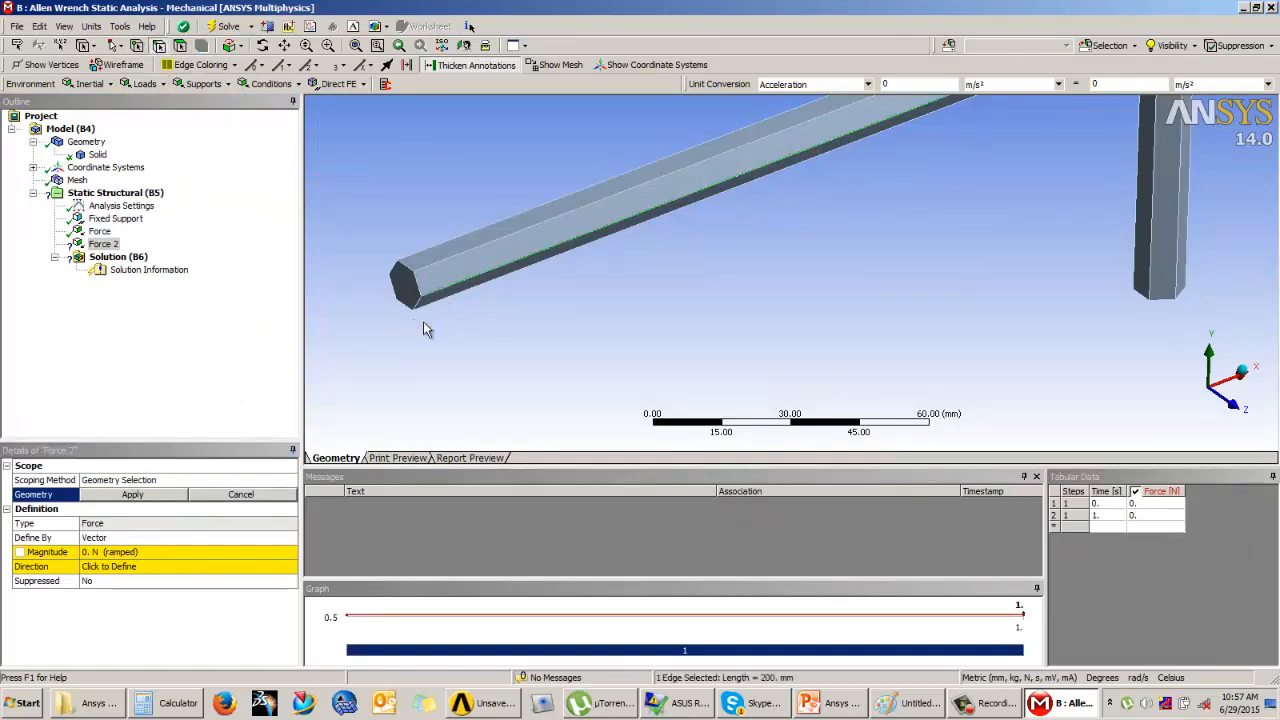
click(133, 495)
Step: Set the second force to 100 N and direct it along negative Z, using the short top edge of the handle's end face
click(120, 552)
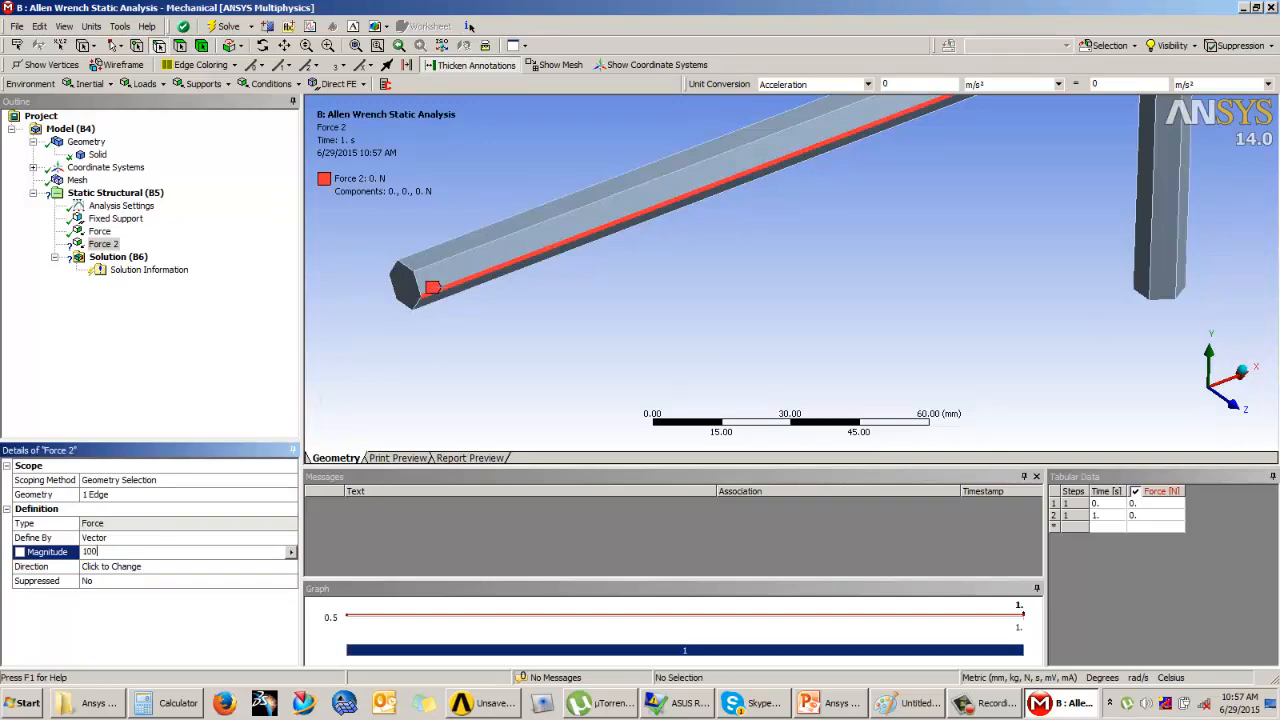
text(100)
key(Return)
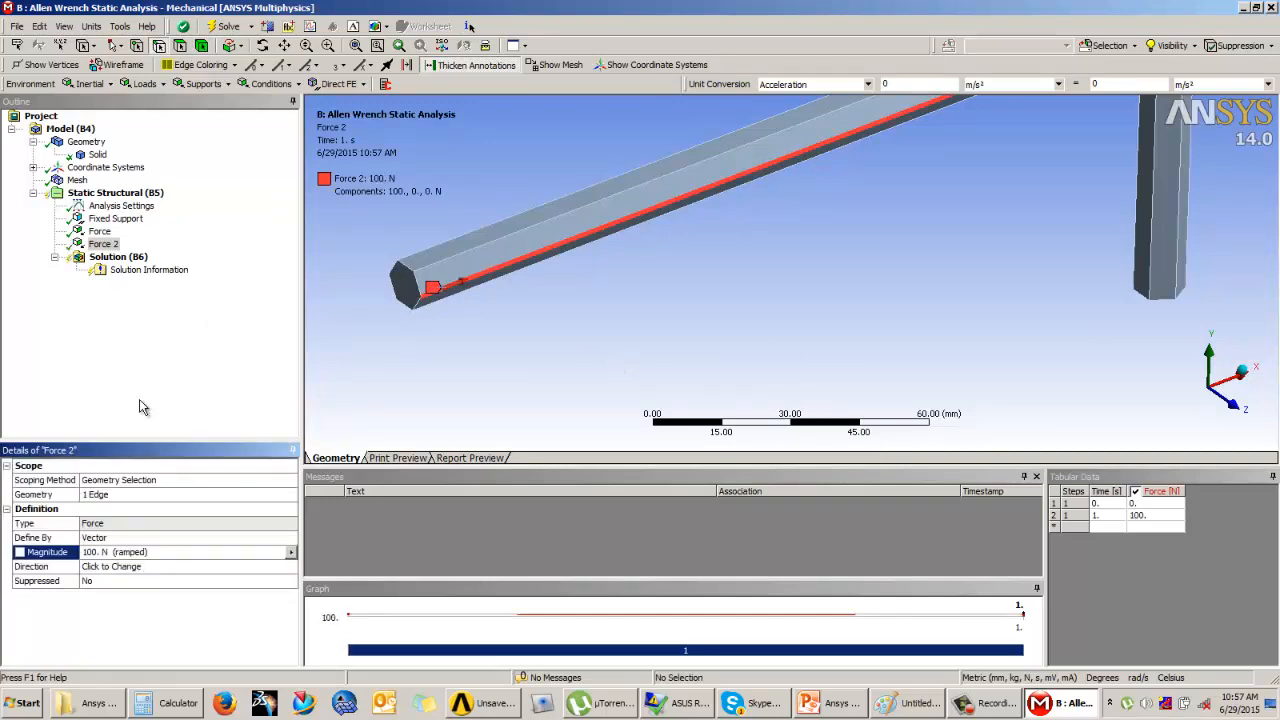
click(110, 566)
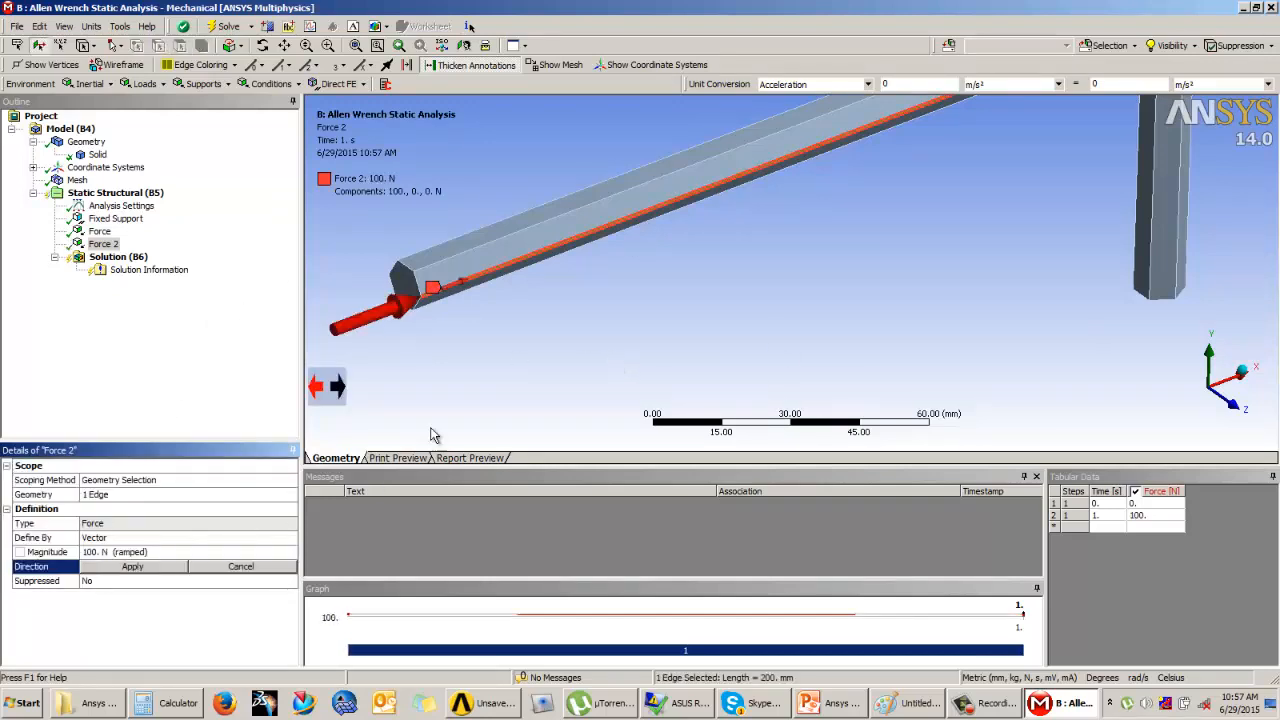
click(405, 275)
click(320, 388)
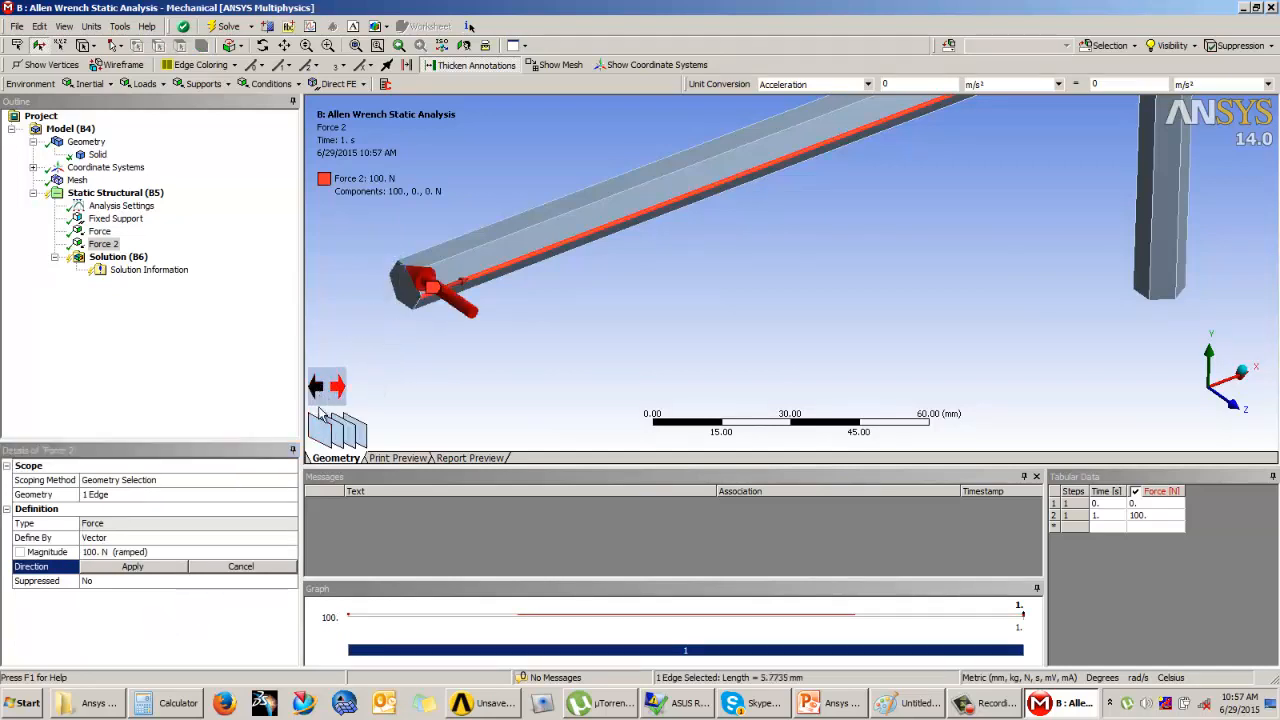
click(156, 567)
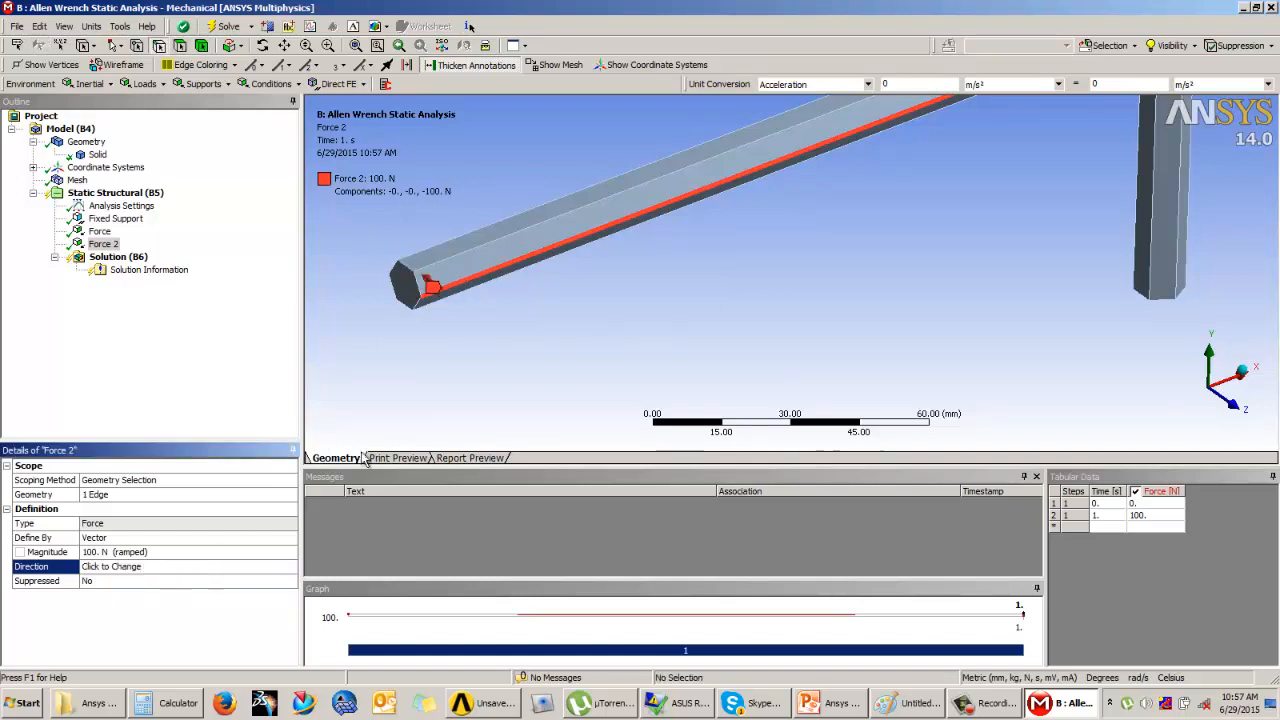
Step: Display the fixed support and both forces together and inspect their placement on the wrench
ctrl+click(99, 231)
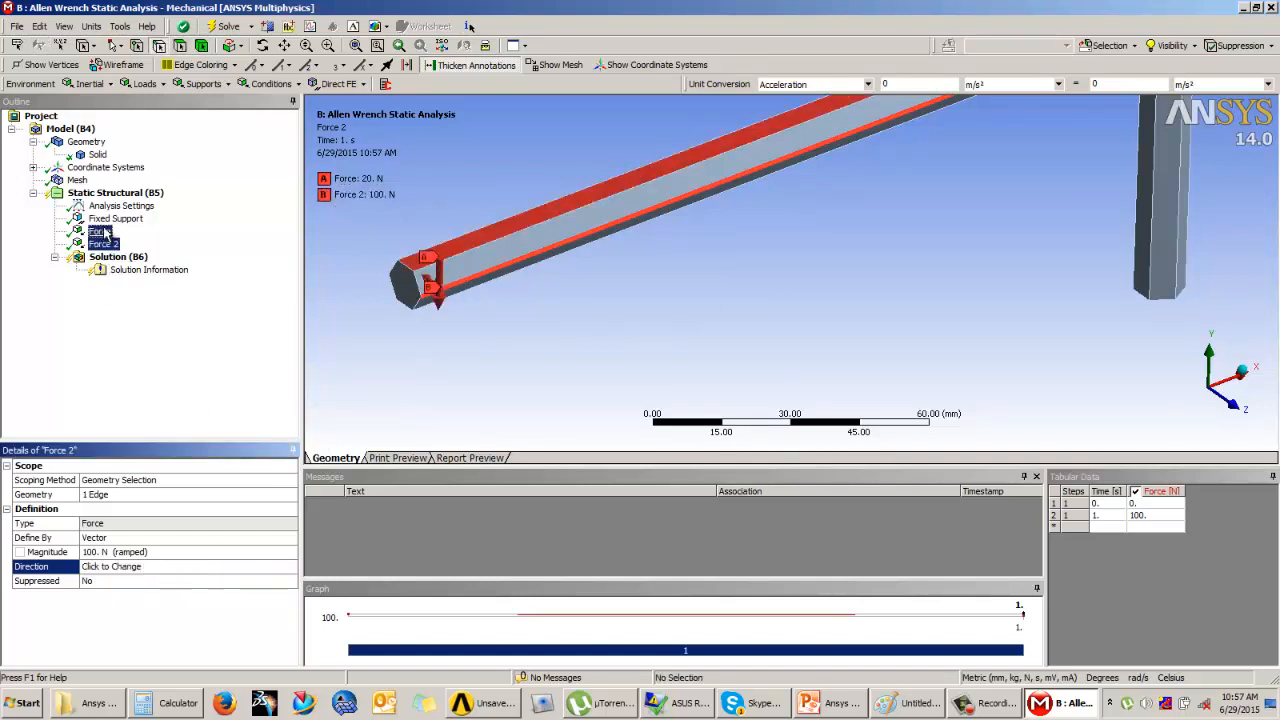
ctrl+click(112, 218)
scroll(584, 322, down, 3)
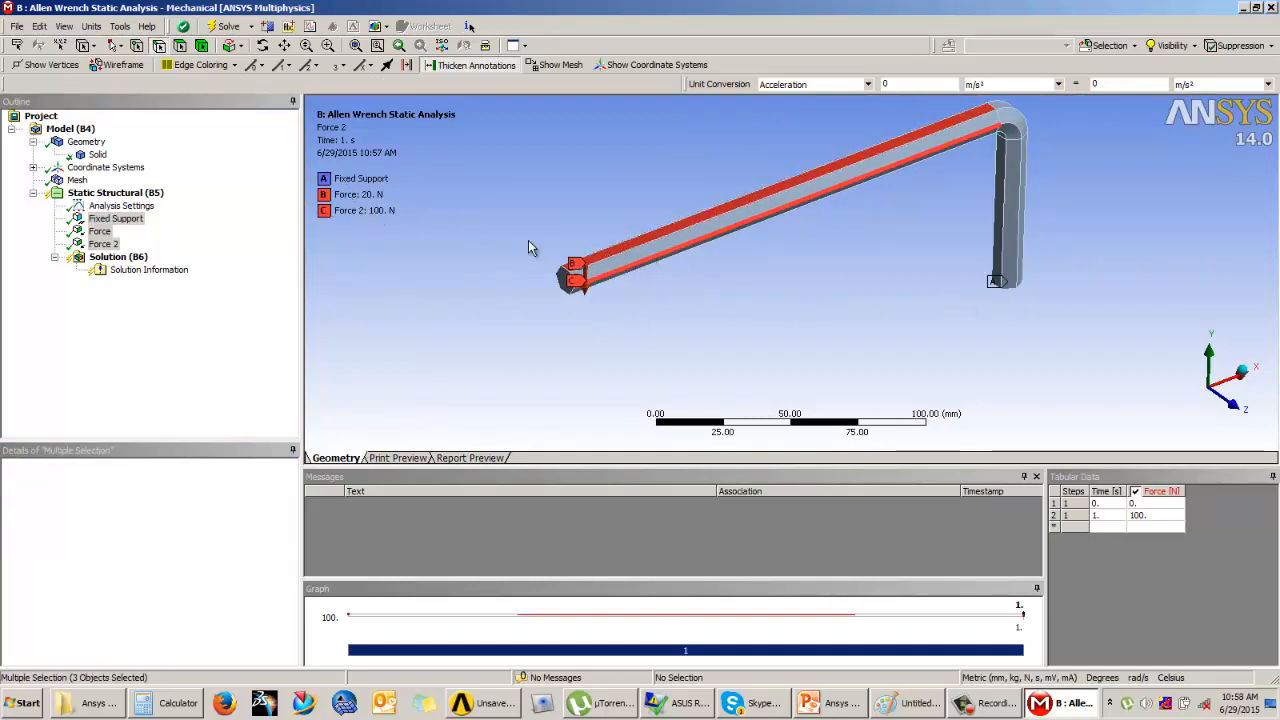
scroll(531, 249, up, 2)
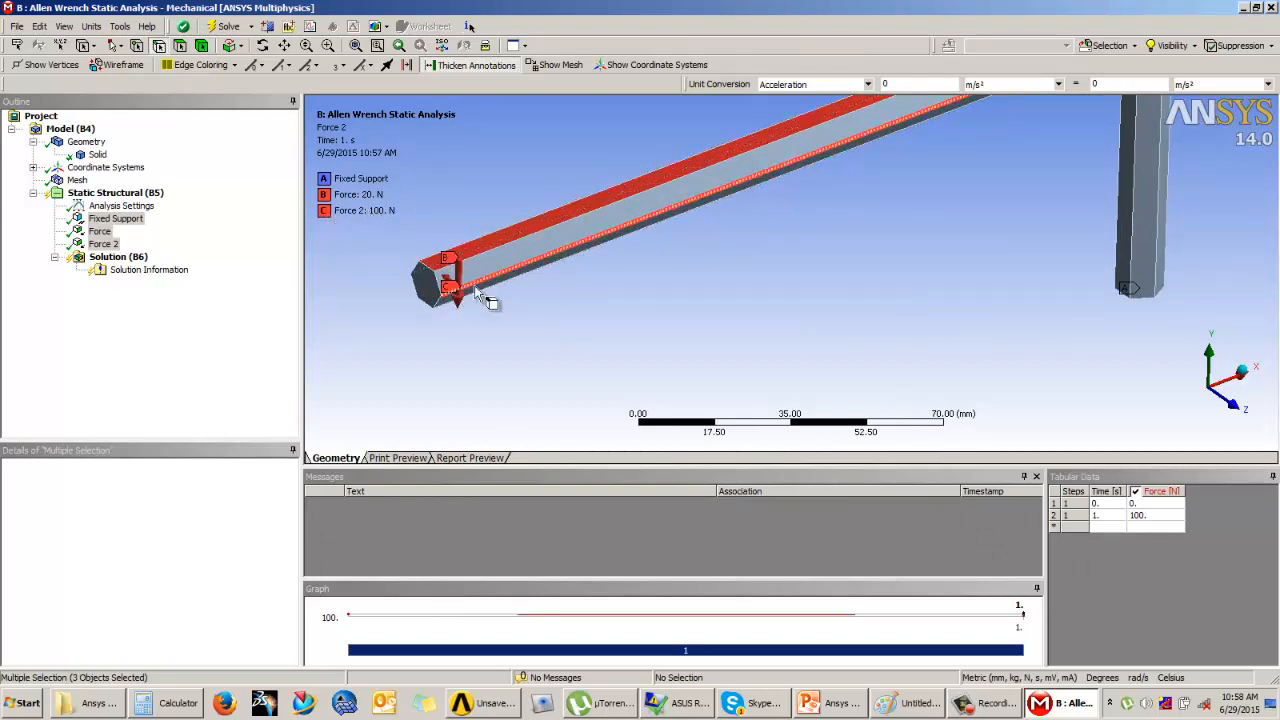
Step: Check the required results on the Example 1 slide in PowerPoint and add an Equivalent (von-Mises) stress result to the solution in Mechanical
scroll(623, 323, down, 2)
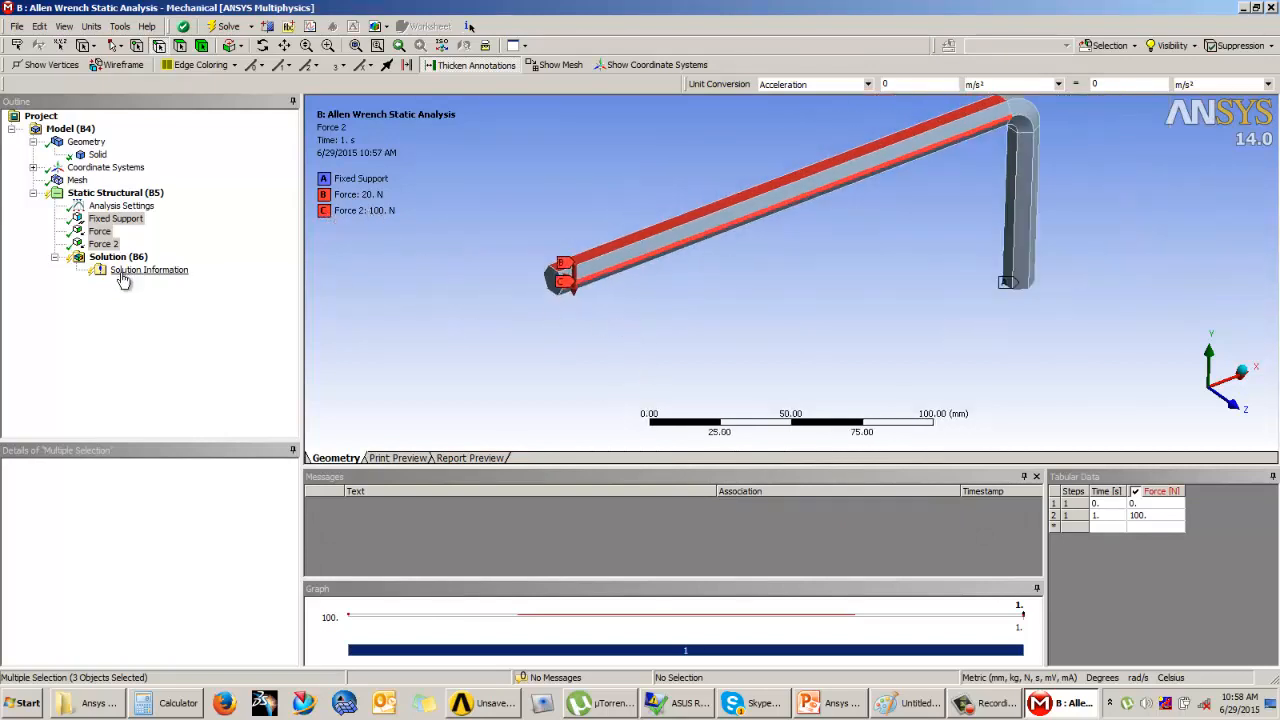
click(120, 258)
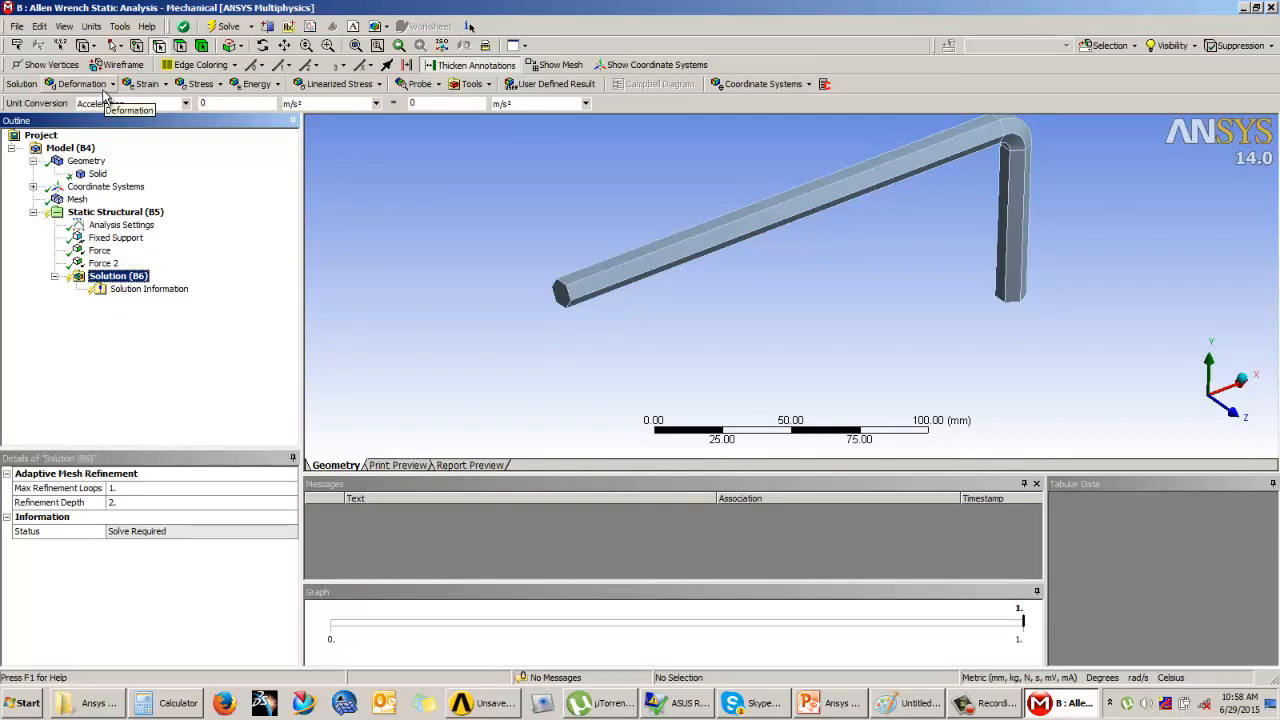
click(830, 703)
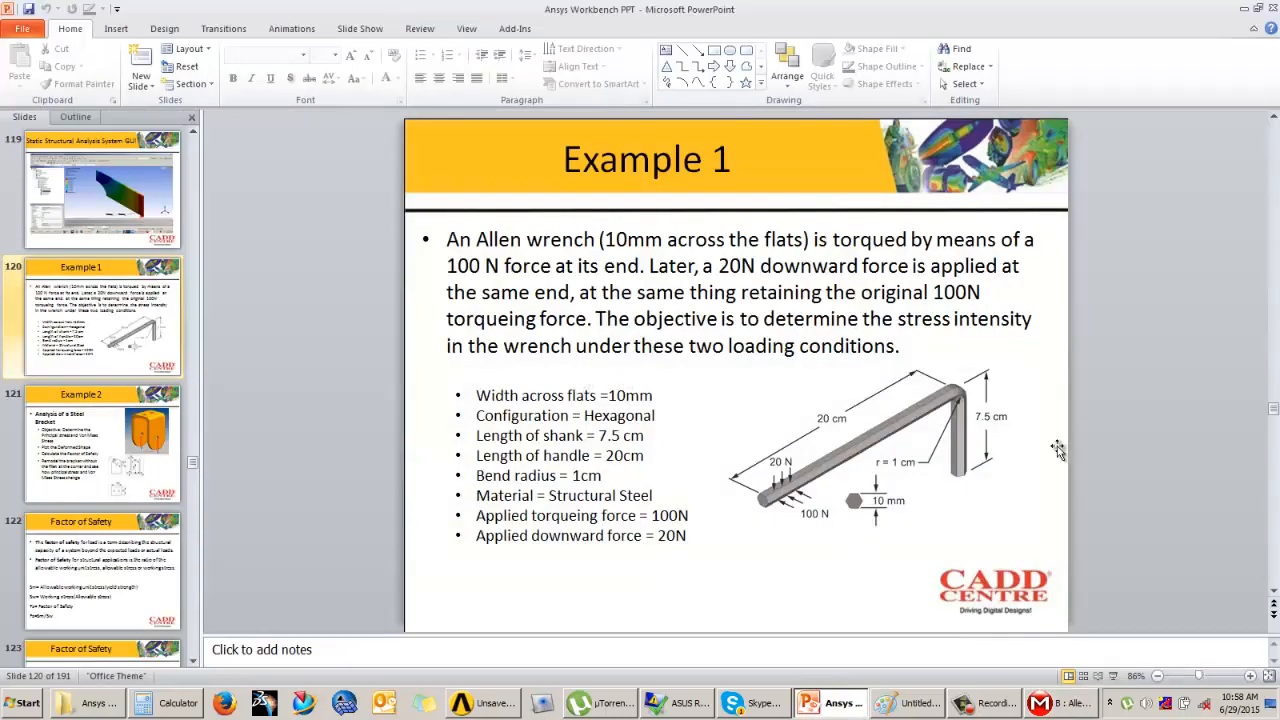
click(1057, 706)
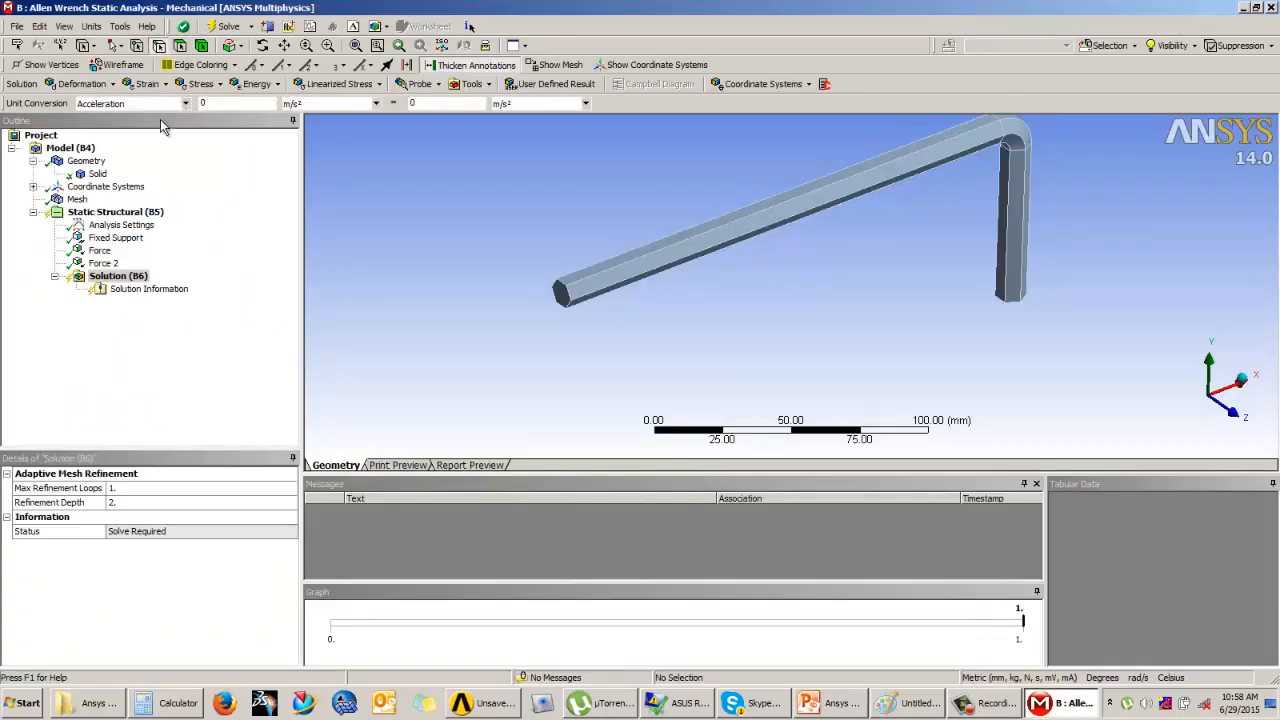
click(201, 84)
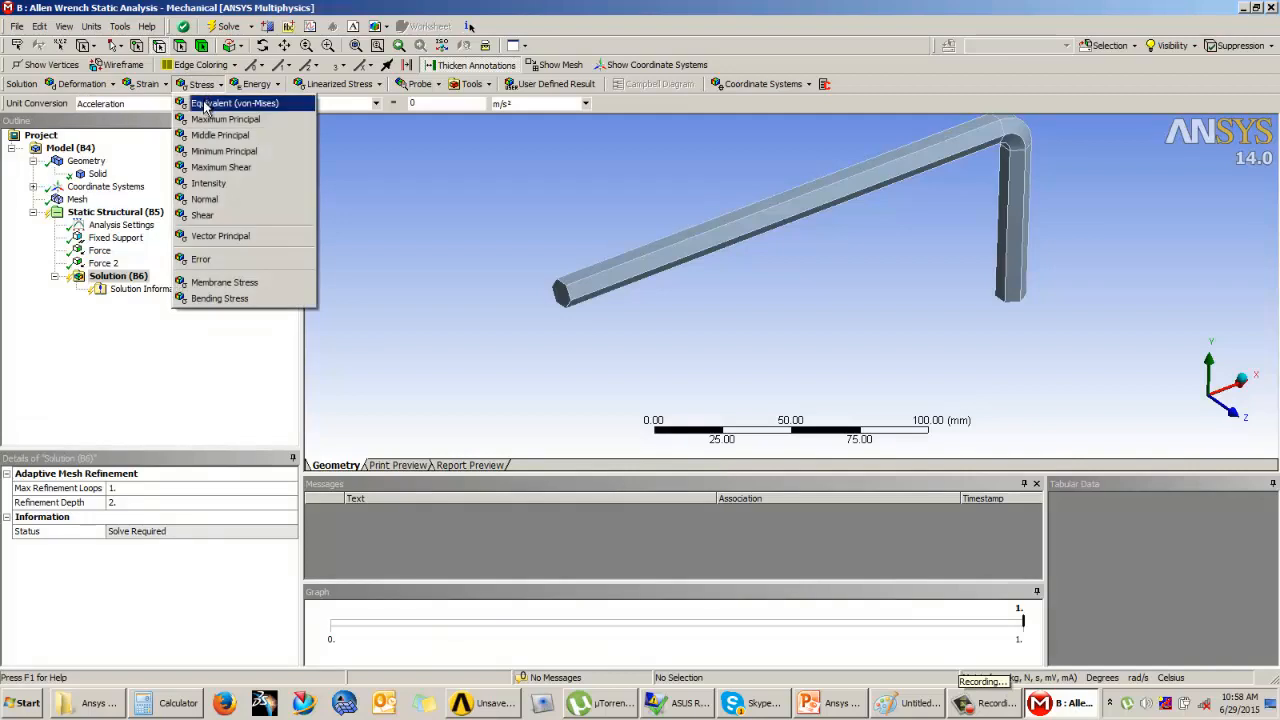
click(272, 108)
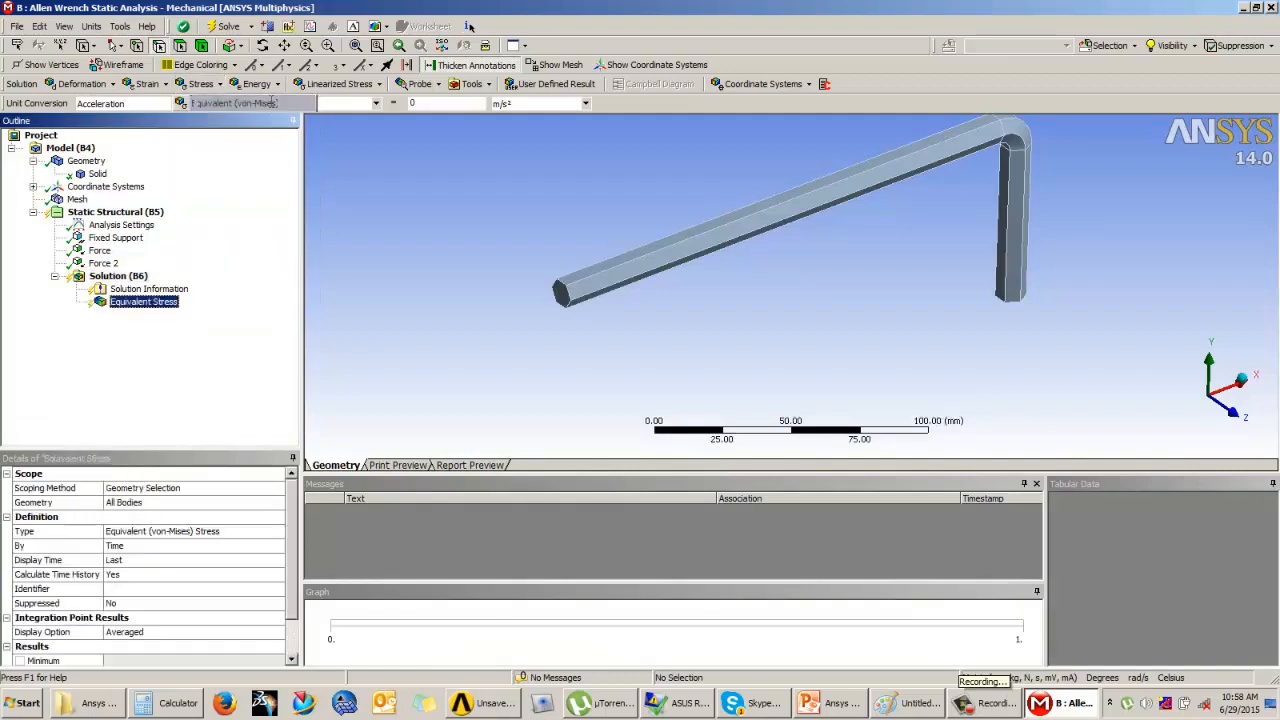
Step: Add a Total Deformation result for all bodies to the solution
click(101, 87)
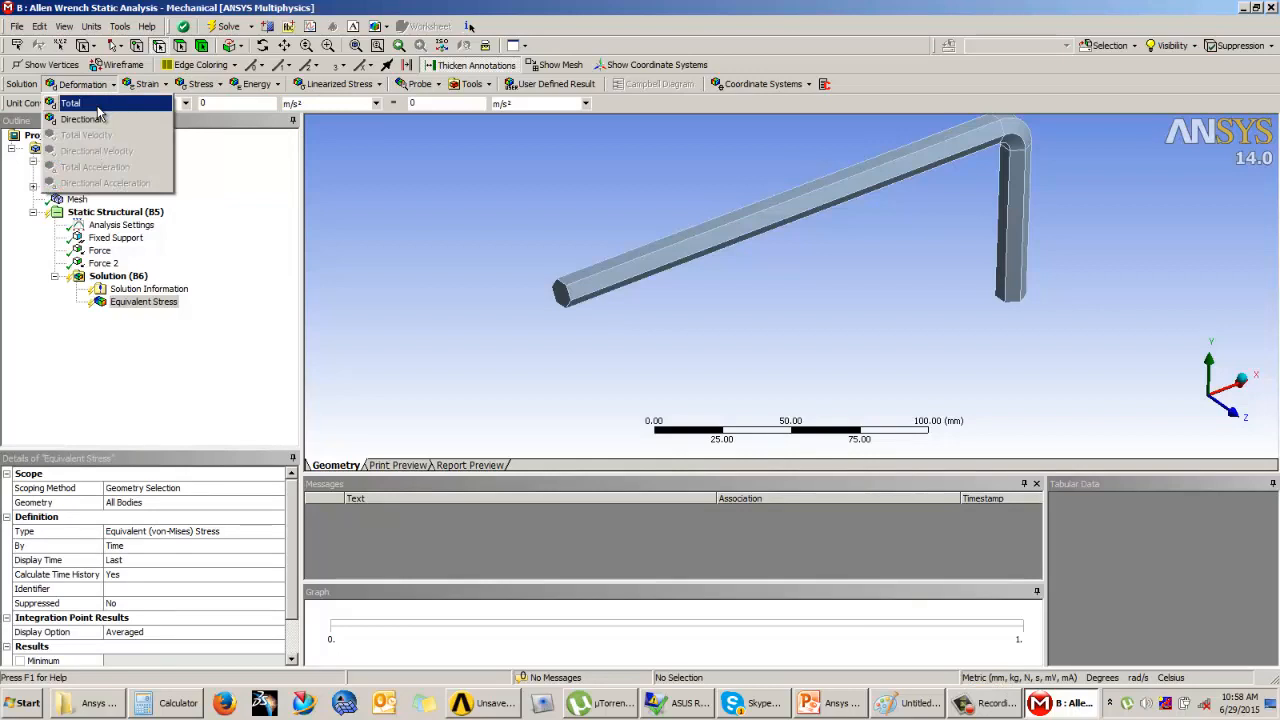
click(97, 108)
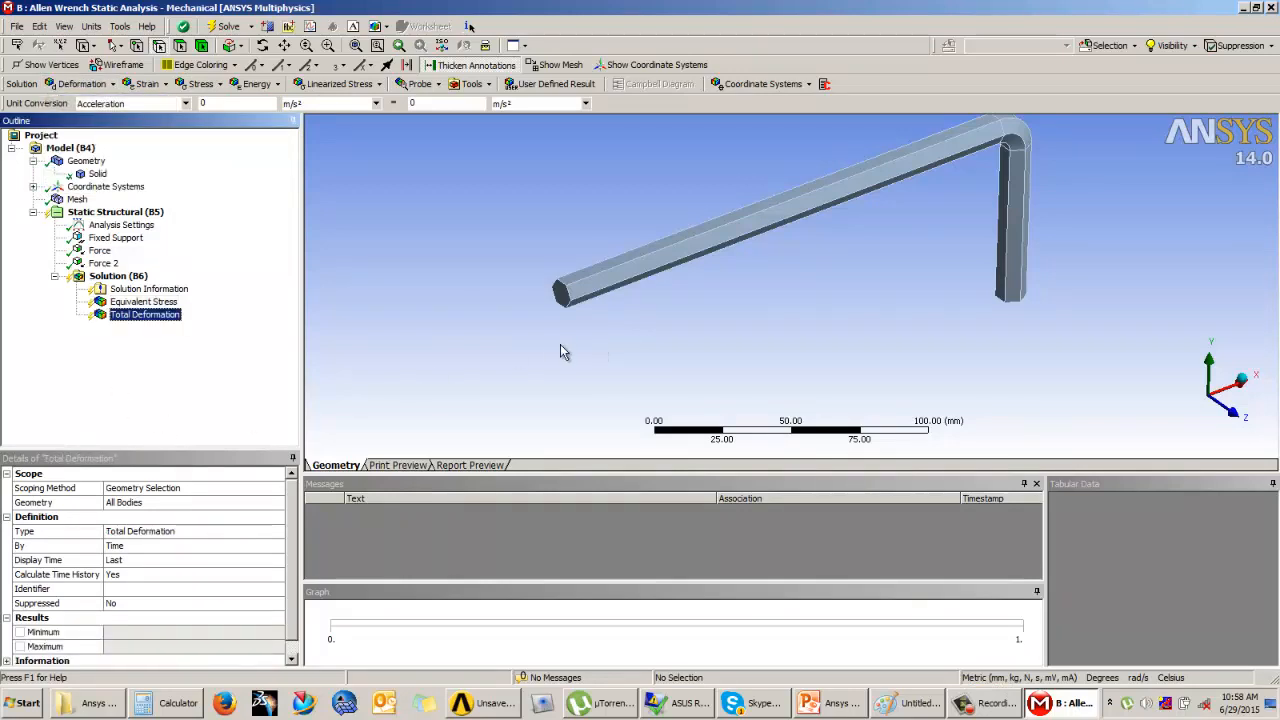
click(84, 84)
click(484, 303)
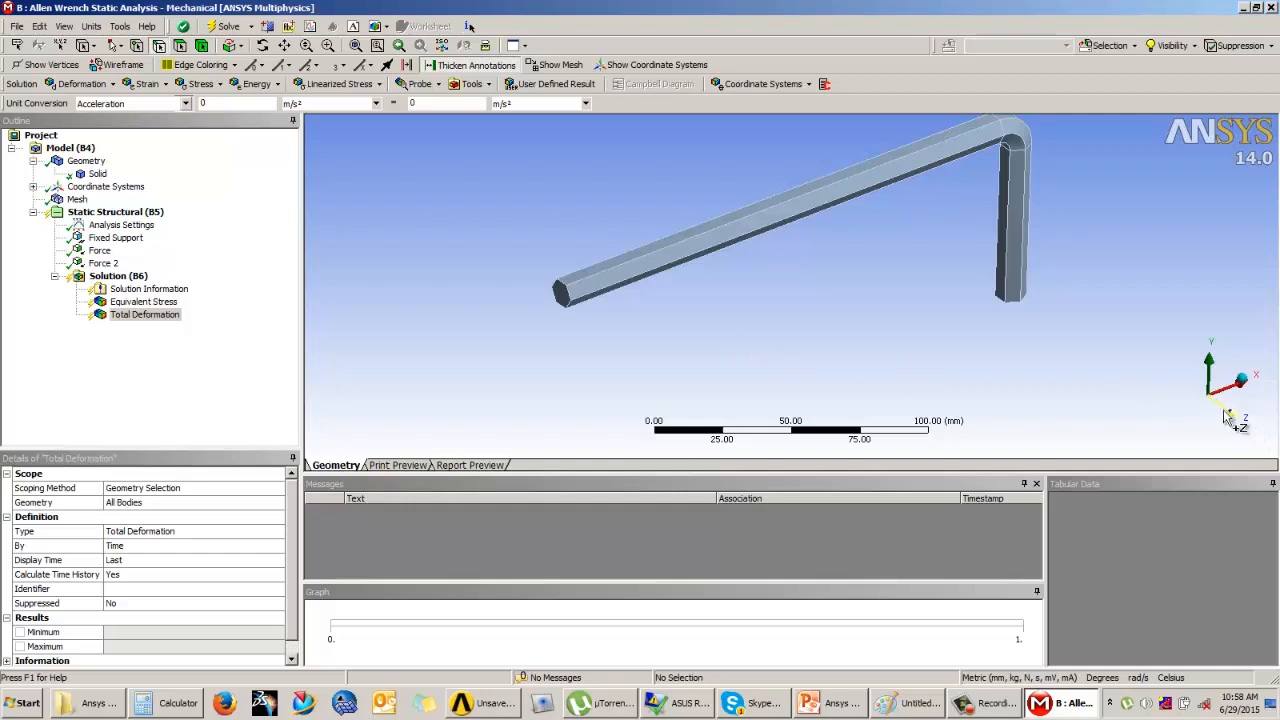
Step: Add a Directional Deformation result to the solution and set its orientation to the Y Axis
click(78, 86)
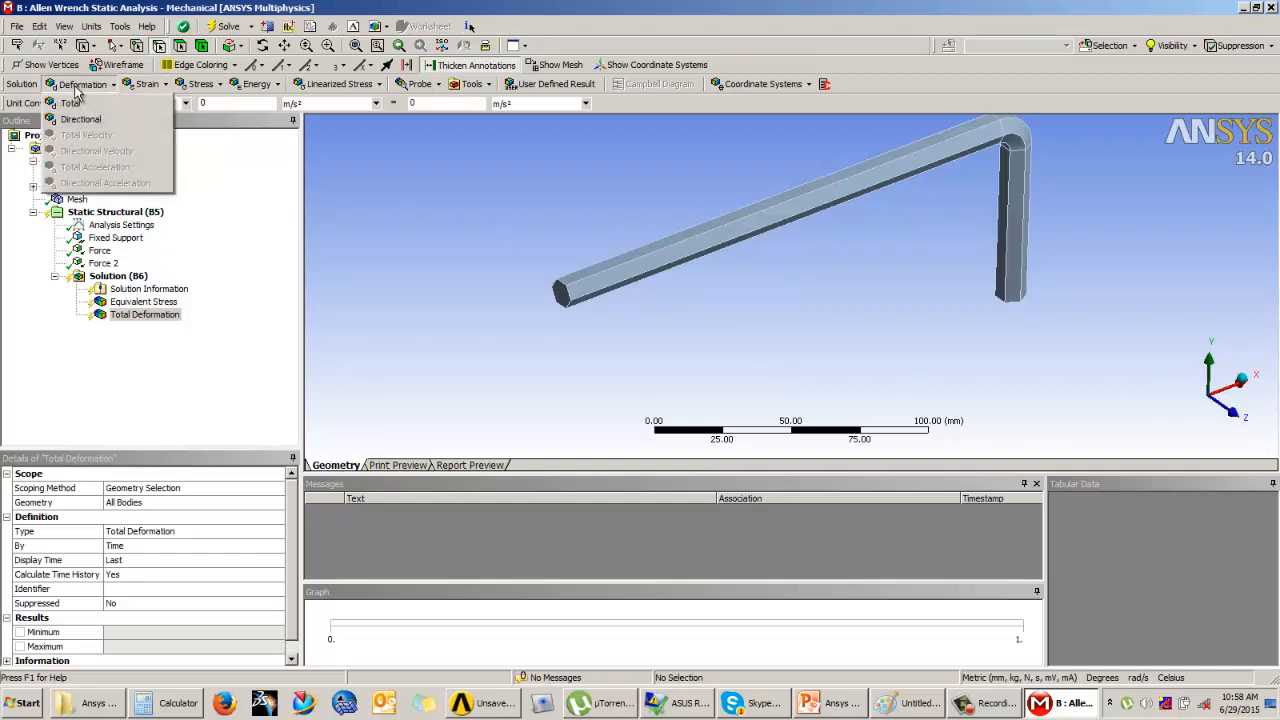
click(78, 120)
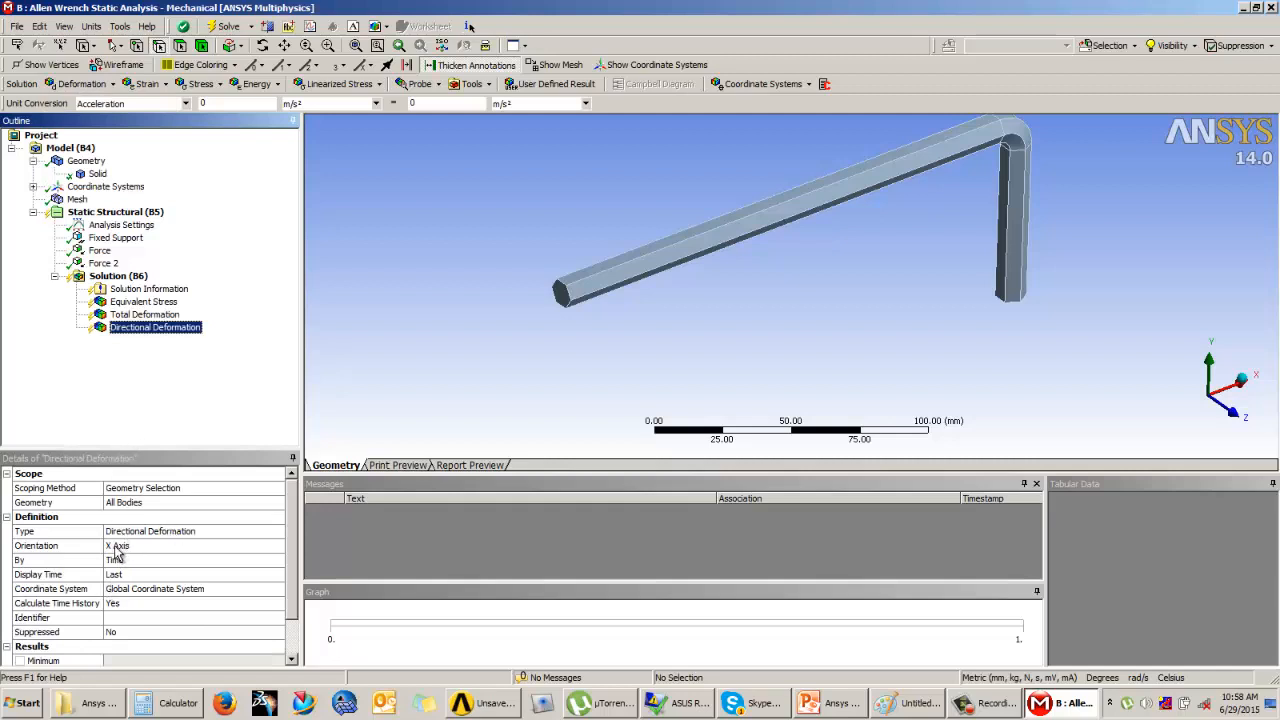
click(166, 548)
click(278, 547)
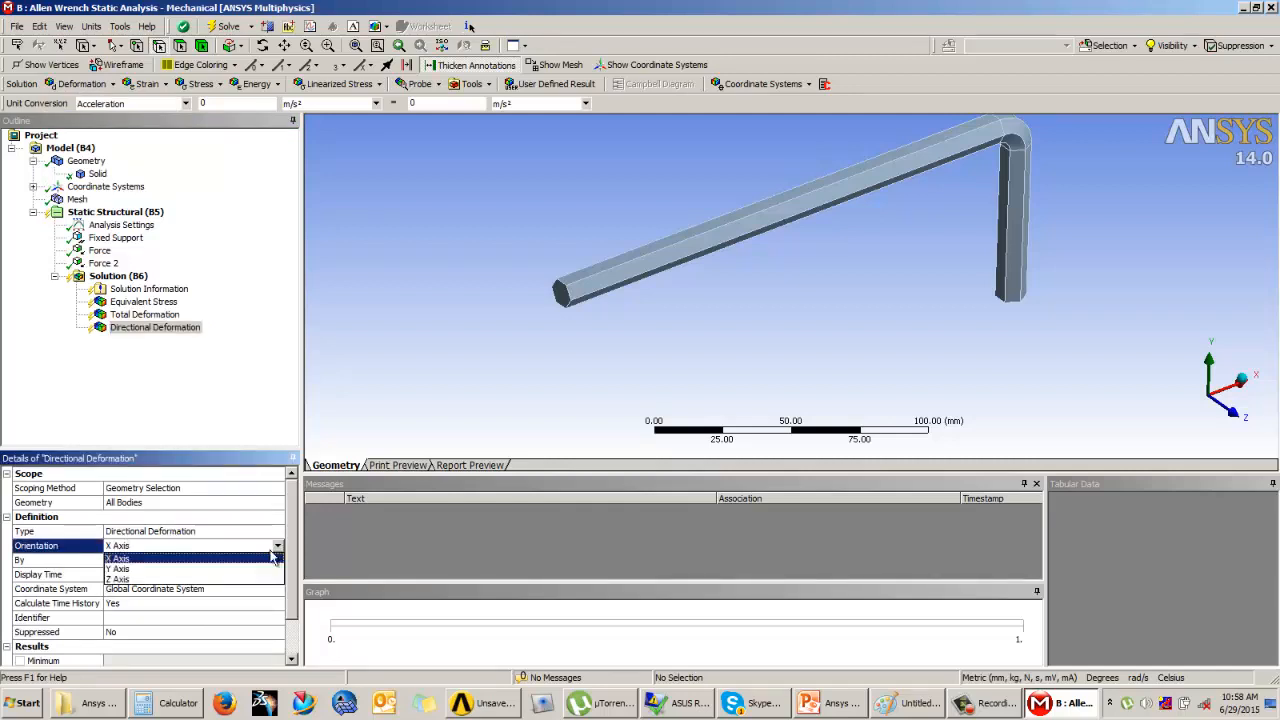
click(124, 569)
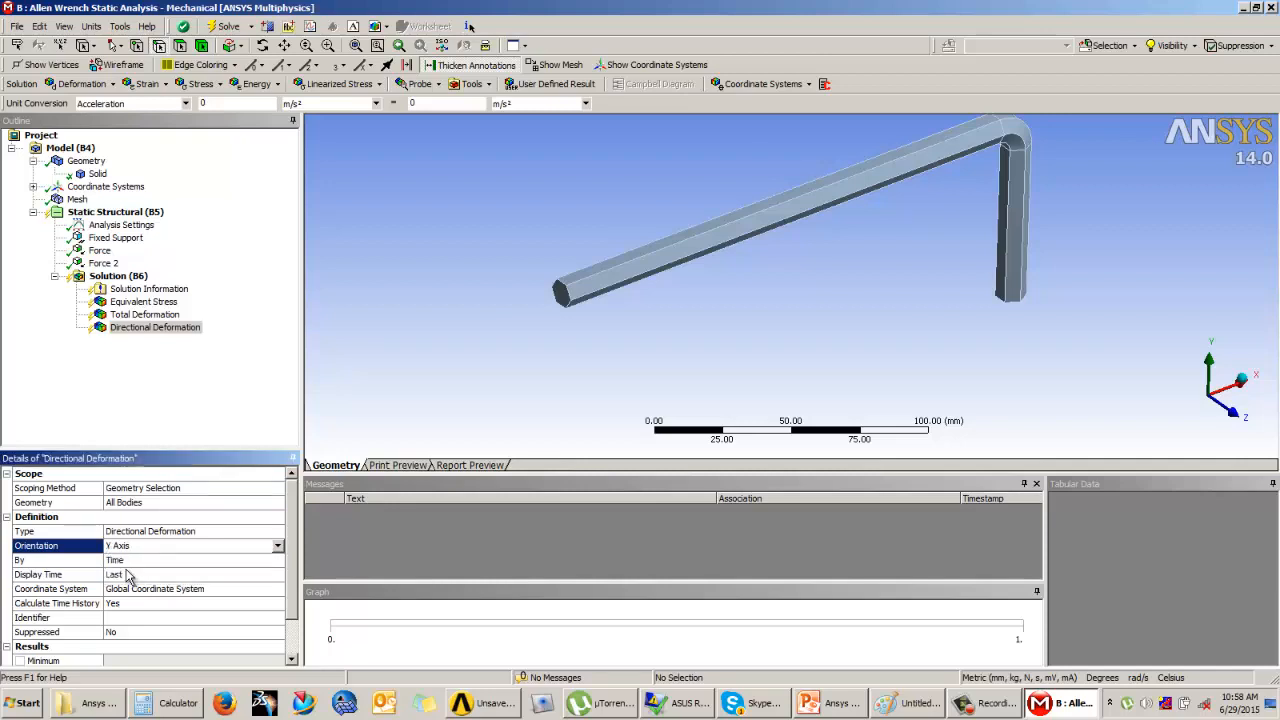
Step: Add a second Directional Deformation result and set its orientation to the Z Axis
click(80, 84)
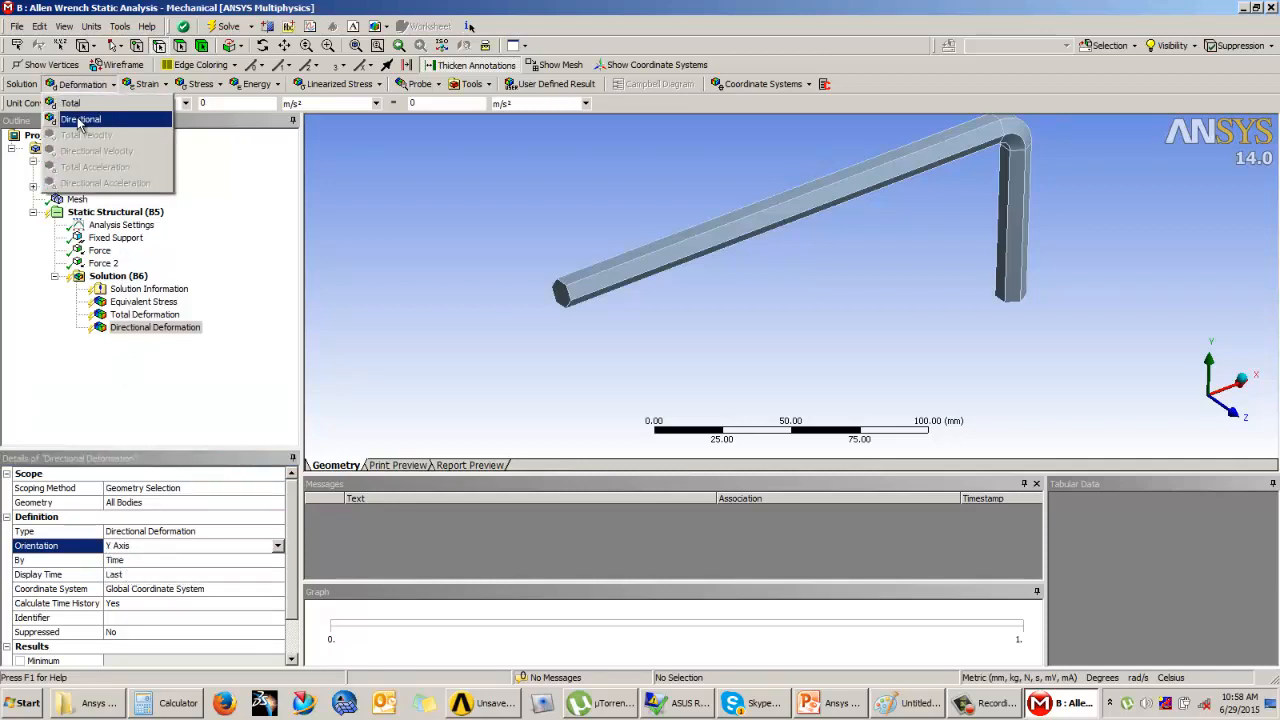
click(82, 119)
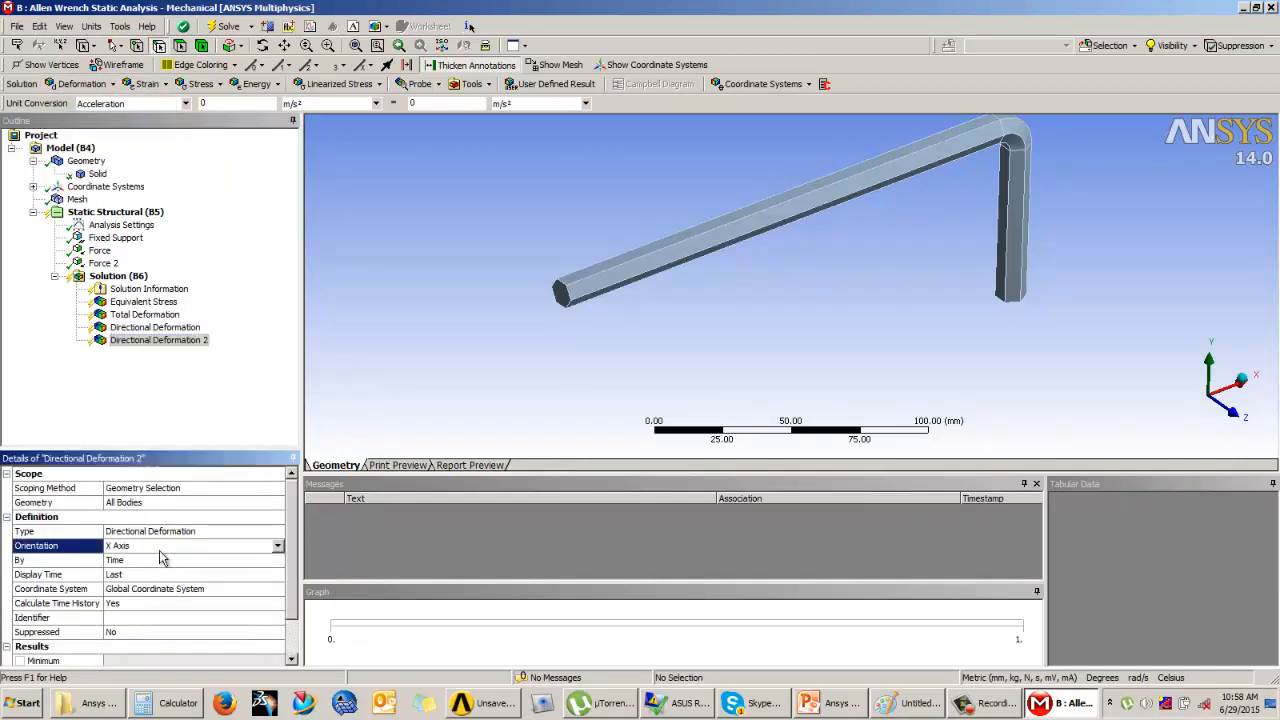
click(278, 547)
click(123, 583)
Step: Add an Equivalent (von-Mises) strain result to the solution and solve the static structural analysis
click(148, 84)
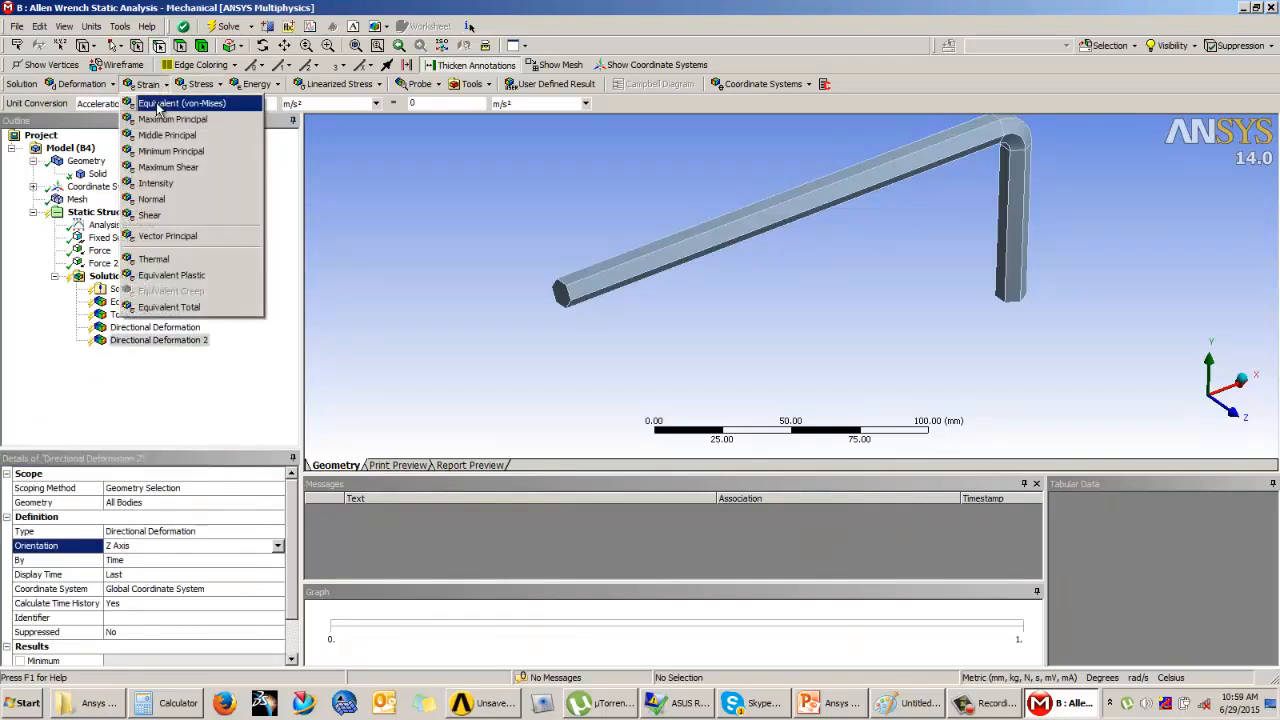
click(157, 104)
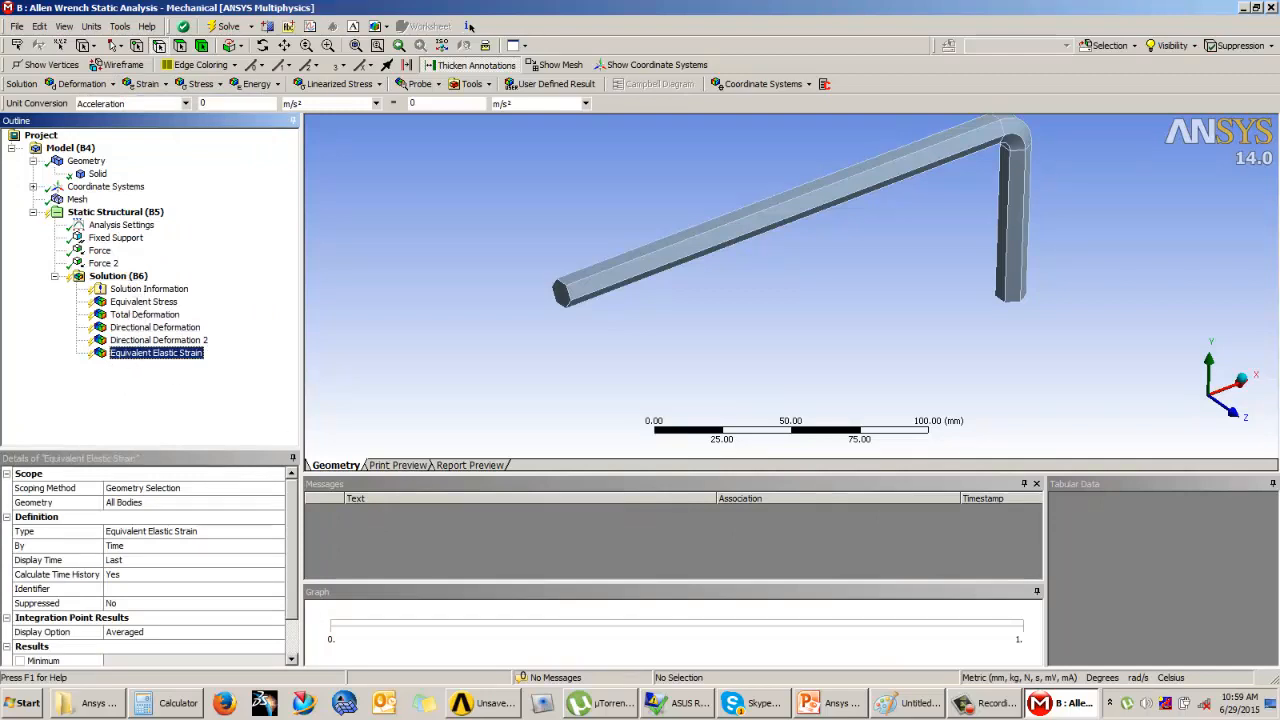
click(118, 276)
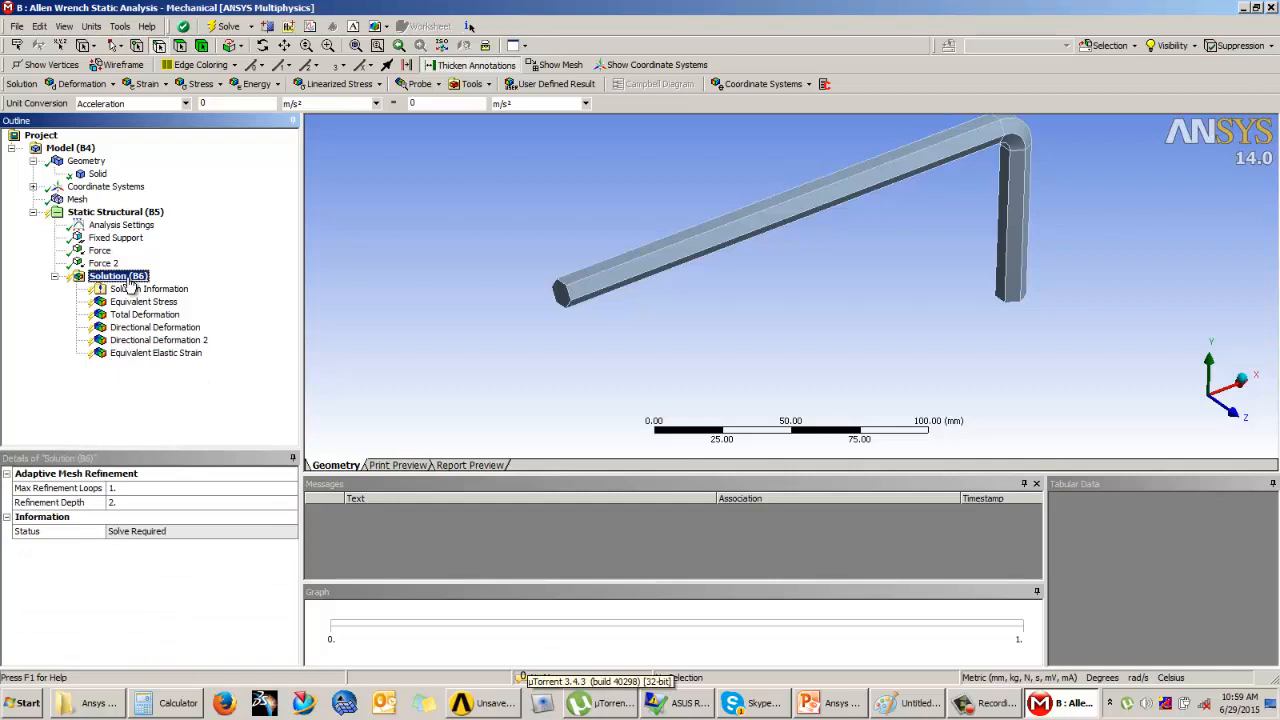
right_click(129, 284)
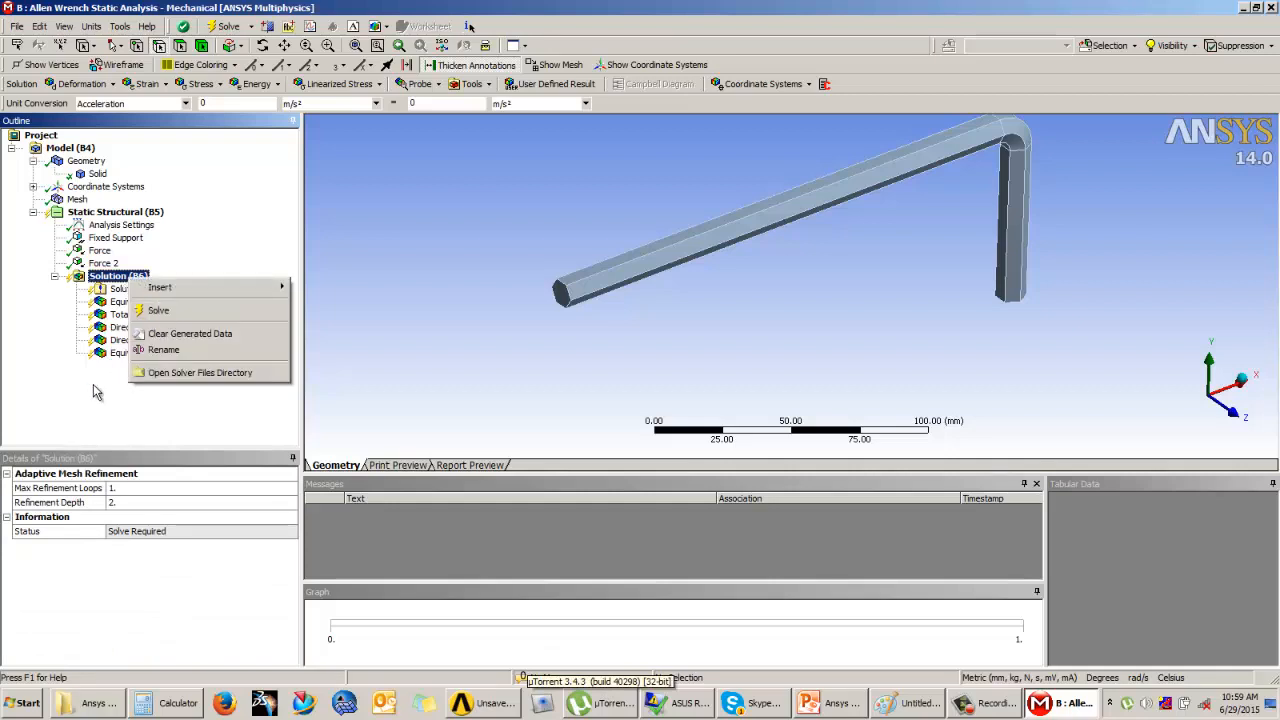
click(228, 205)
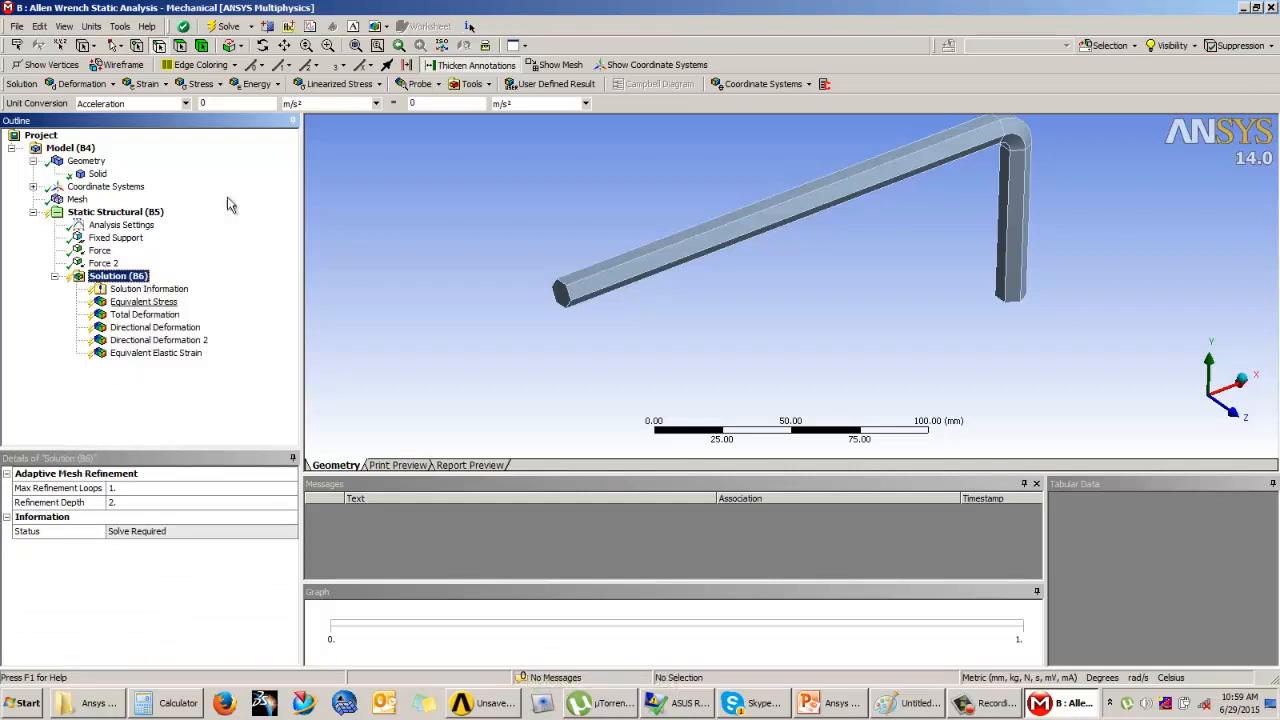
click(226, 27)
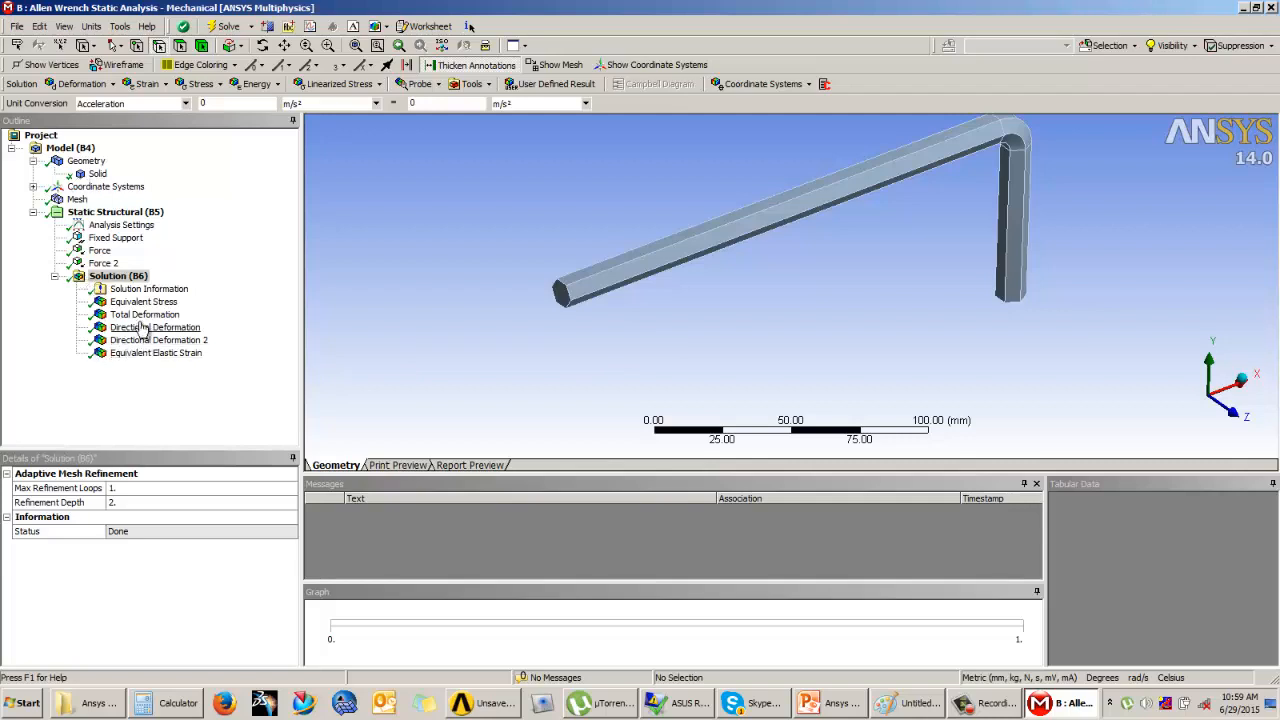
Step: Display the Equivalent Stress result and examine the stress distribution along the handle, bend and short leg
click(138, 303)
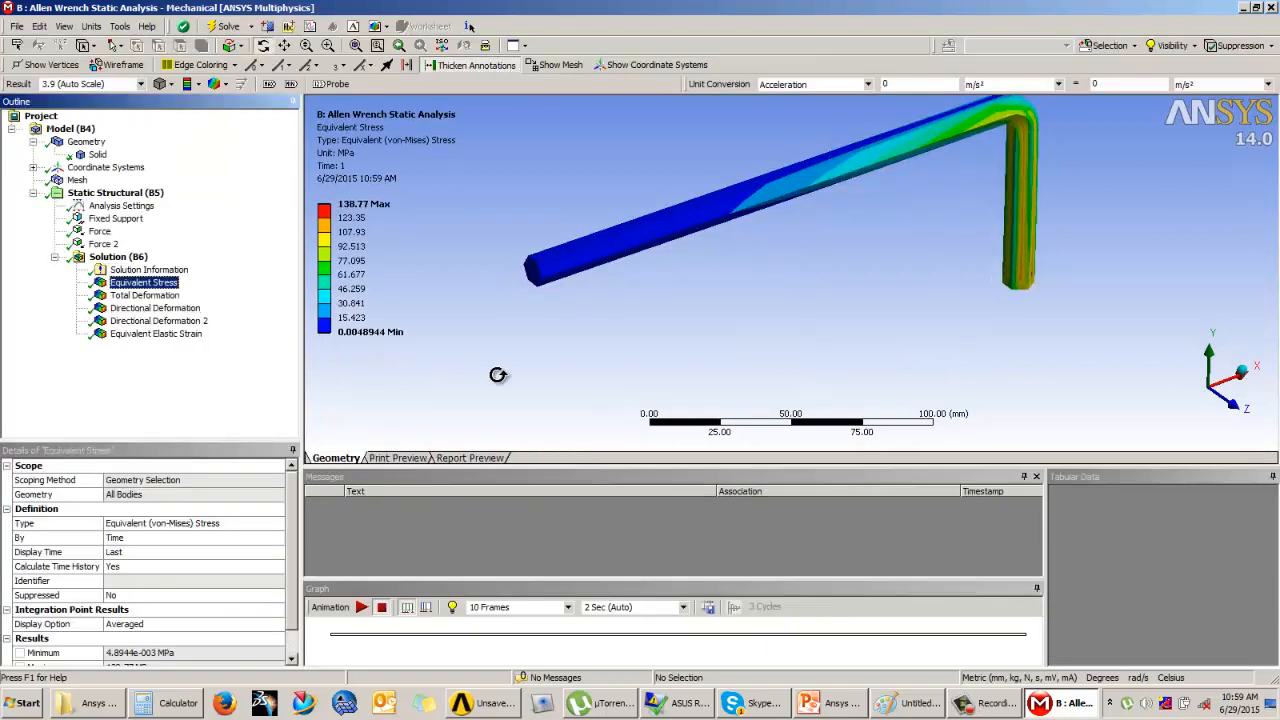
scroll(506, 375, up, 2)
scroll(506, 375, down, 3)
mouse_move(714, 277)
middle_down()
mouse_move(720, 237)
mouse_move(706, 254)
middle_up()
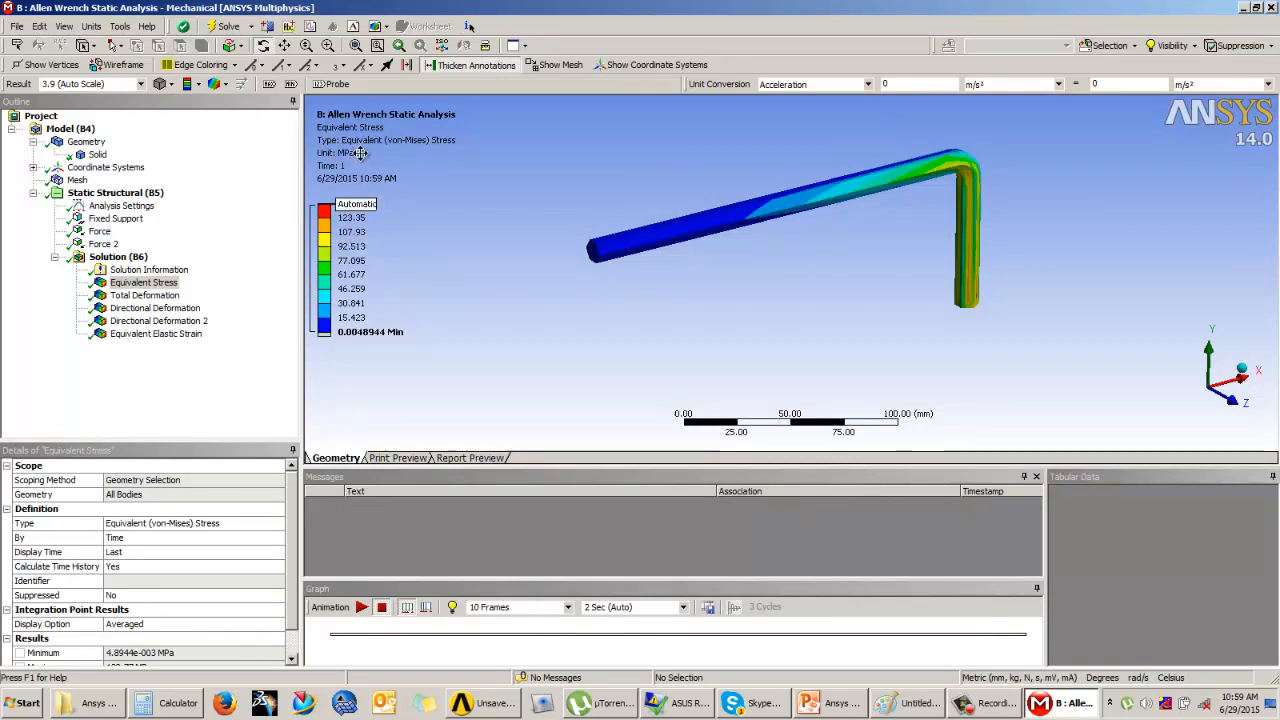
Step: Review the Total Deformation, both Directional Deformation and the Equivalent Elastic Strain contours with their legend ranges
click(145, 295)
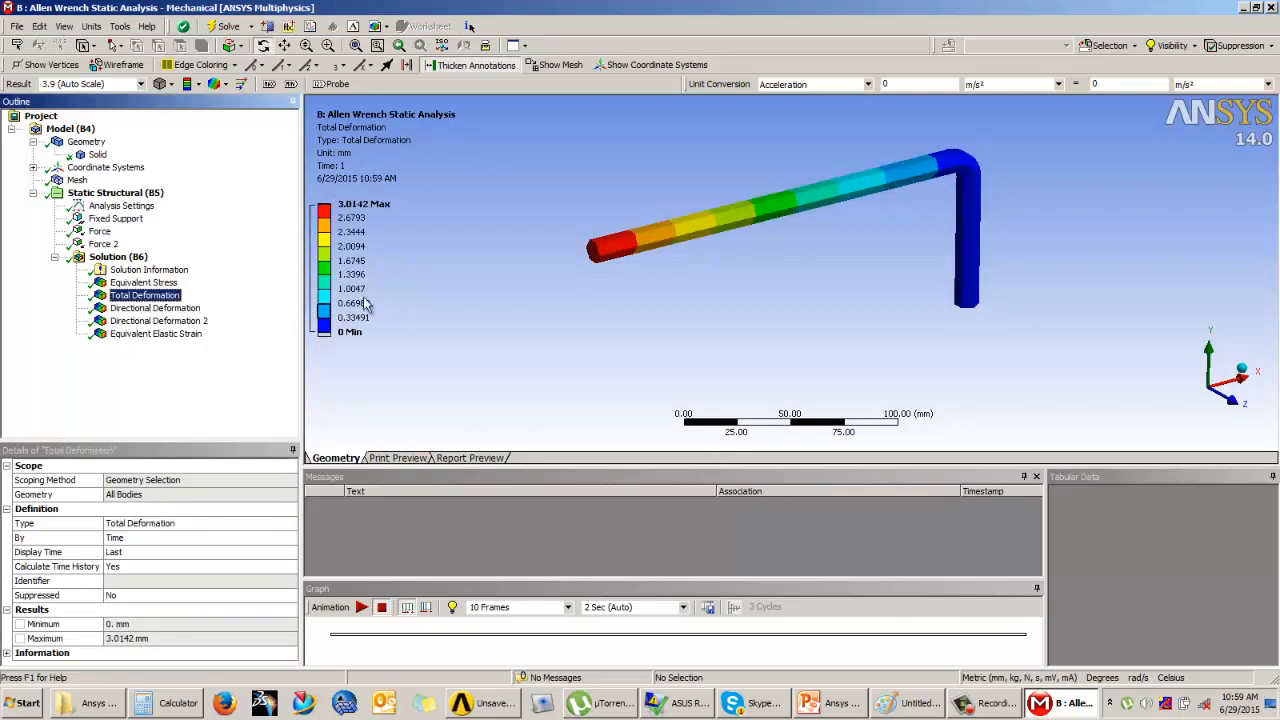
mouse_move(620, 250)
mouse_down()
mouse_move(610, 264)
mouse_move(617, 256)
mouse_up()
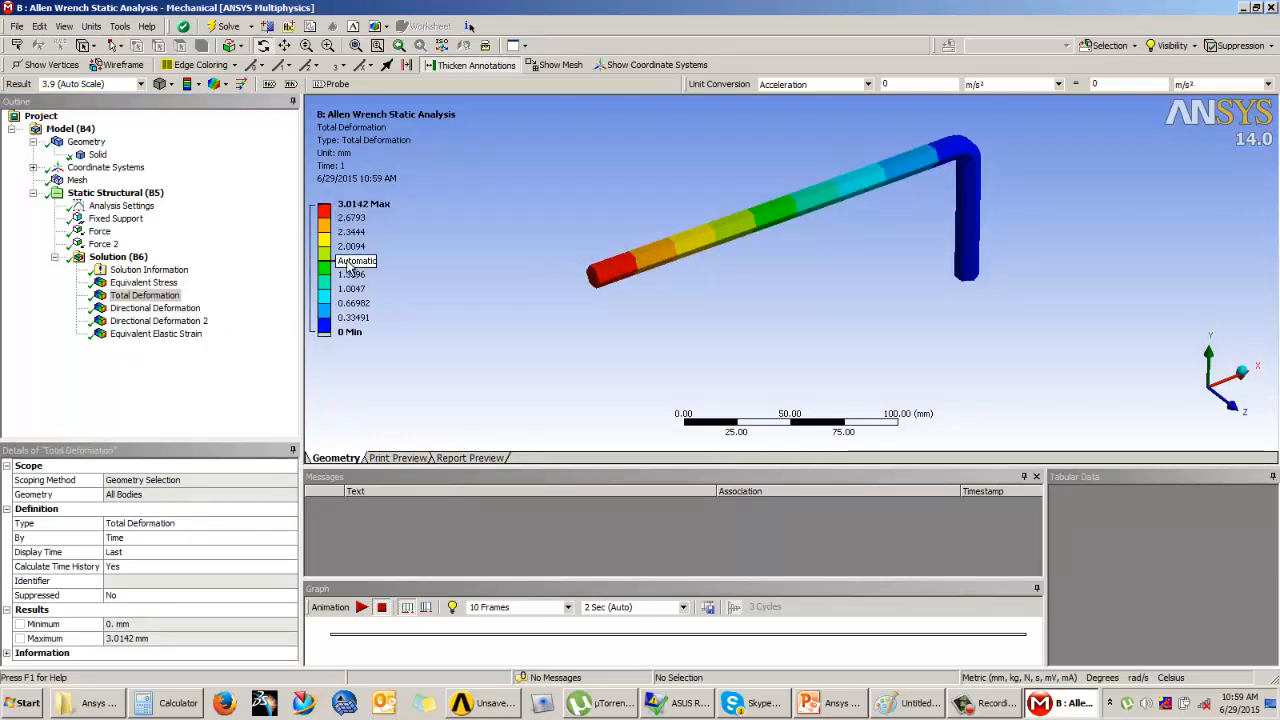
click(153, 309)
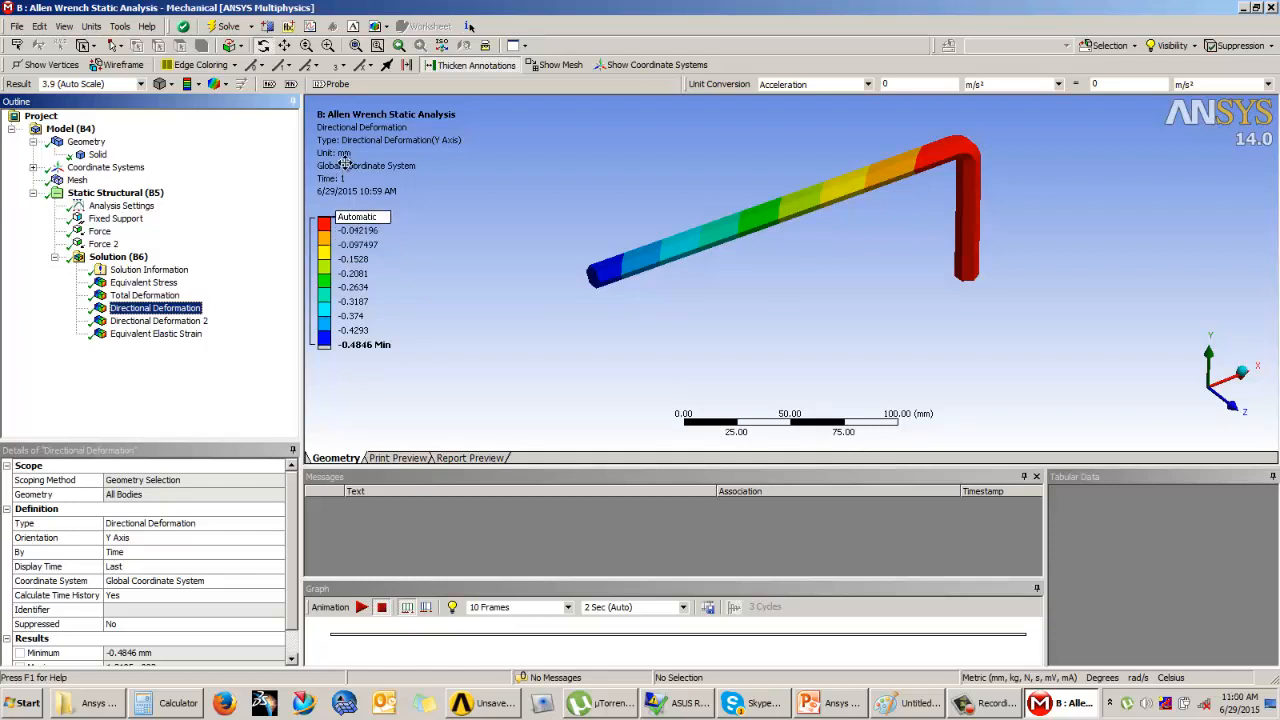
click(190, 321)
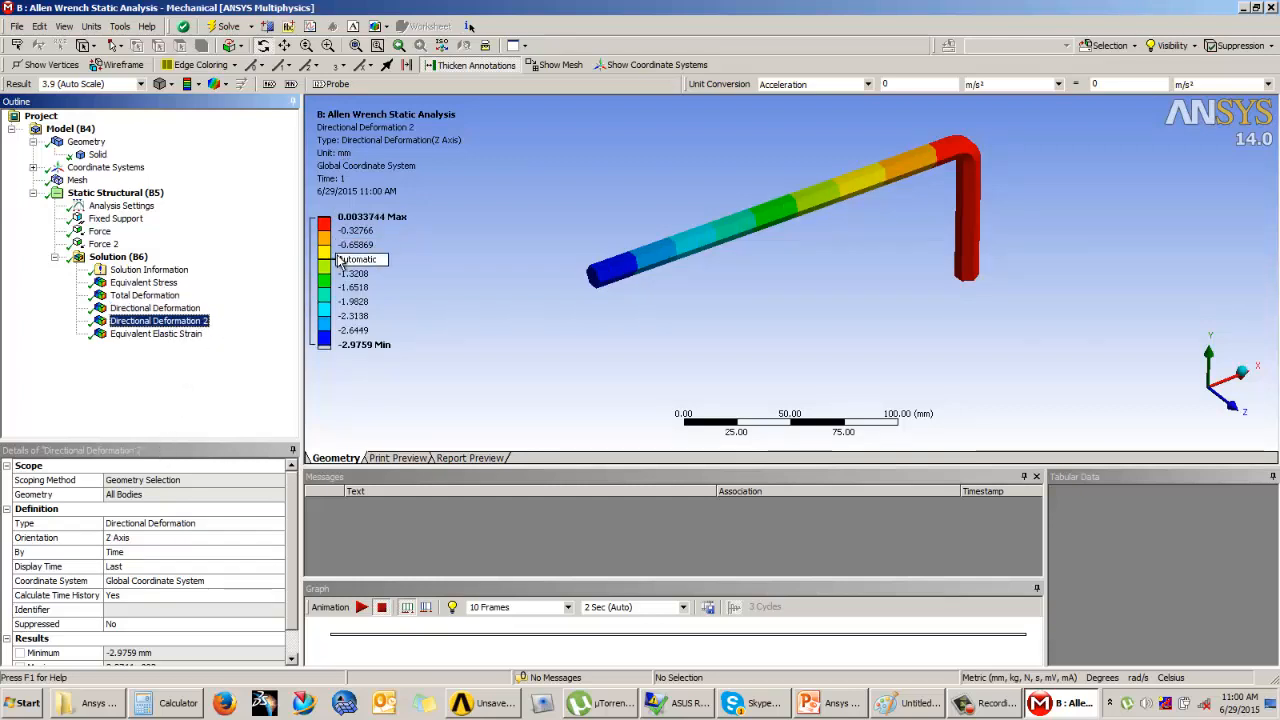
click(170, 334)
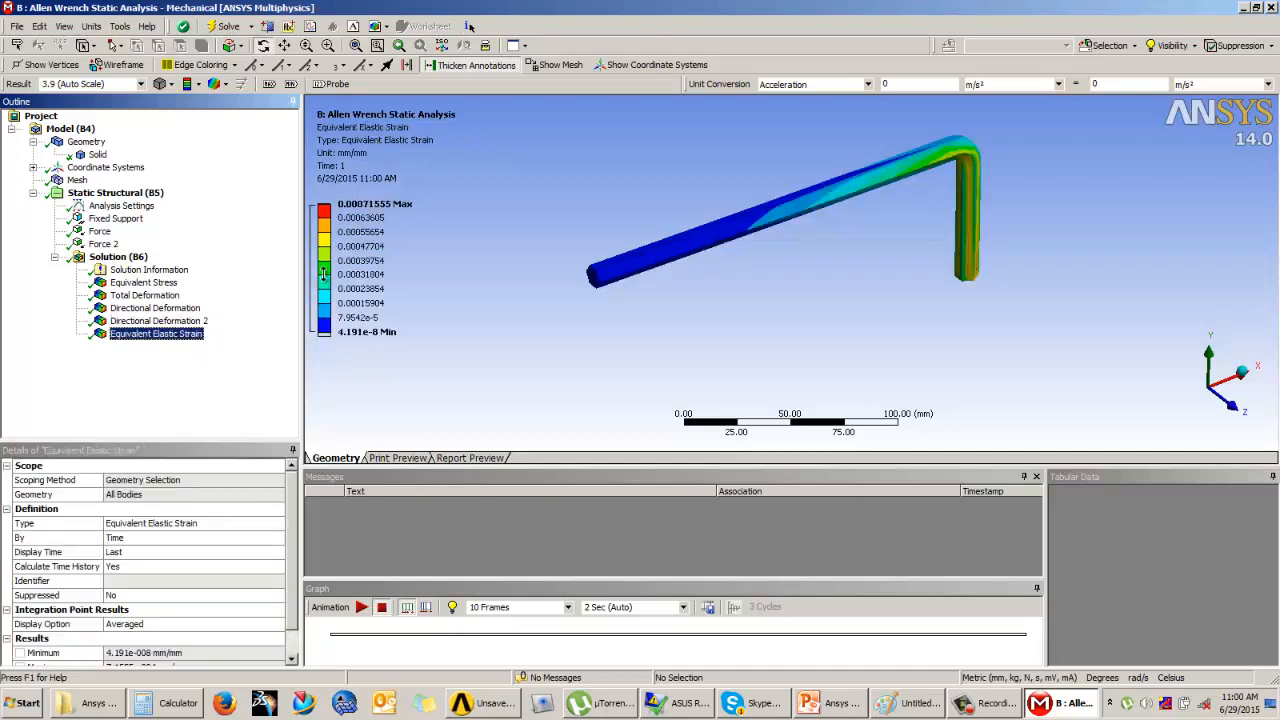
drag(700, 250, 718, 209)
Step: Play and stop the animations of the Equivalent Stress, Total Deformation and Equivalent Elastic Strain results one after another
click(148, 284)
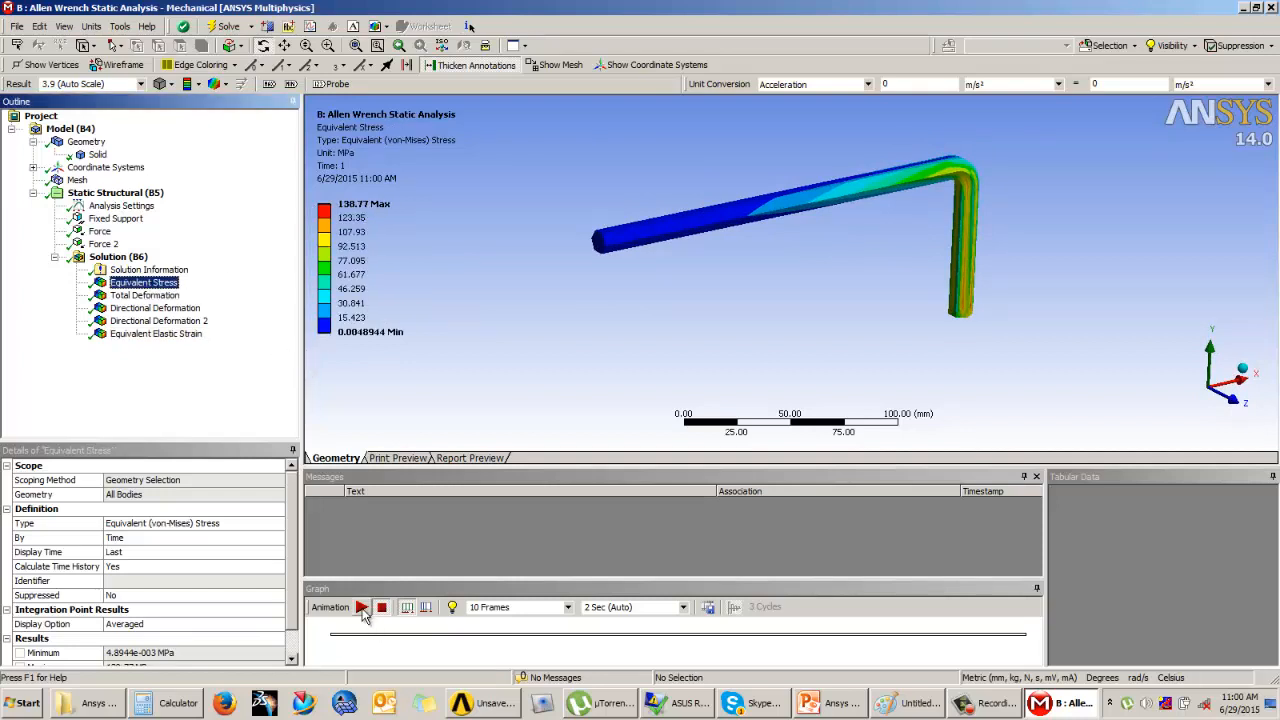
click(362, 607)
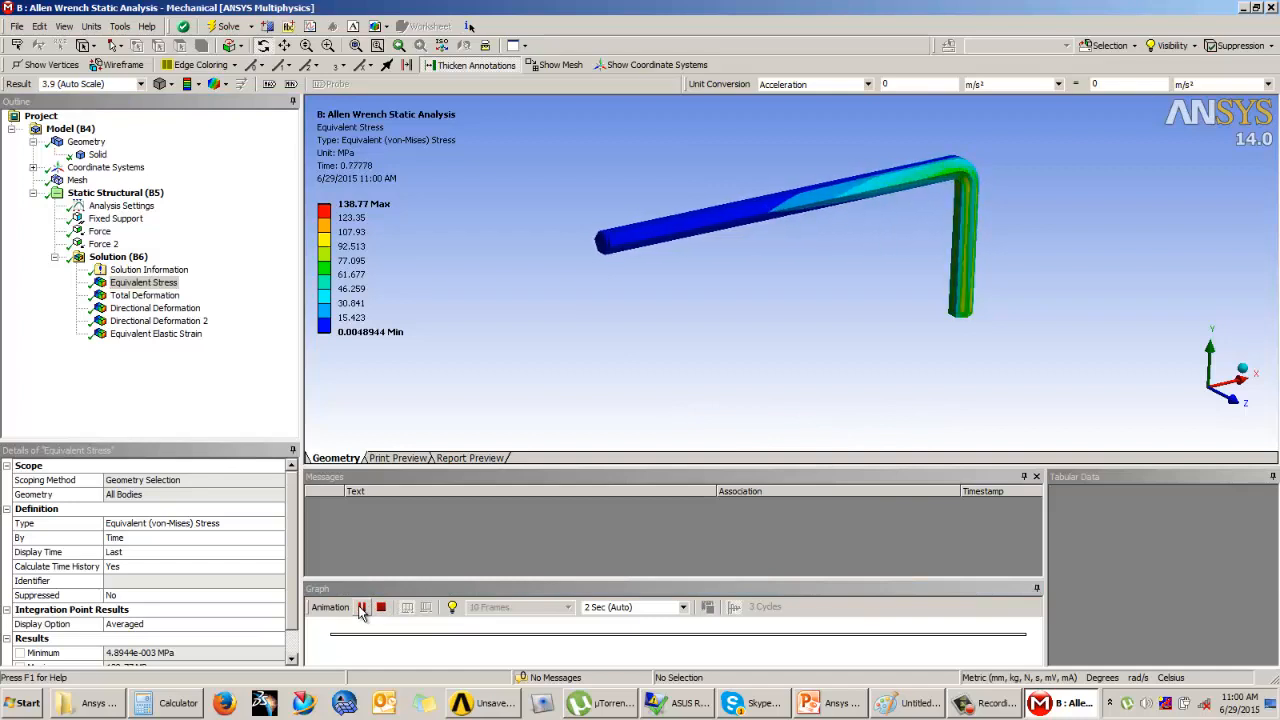
click(381, 607)
click(145, 295)
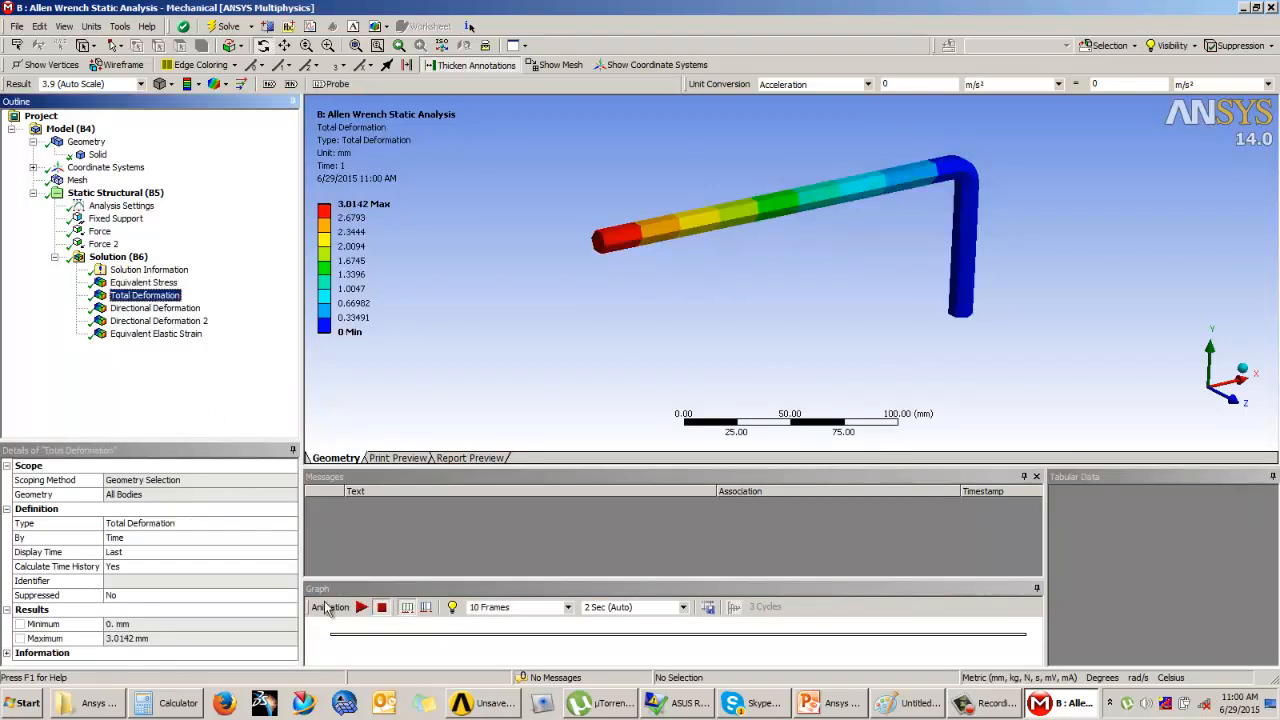
click(361, 609)
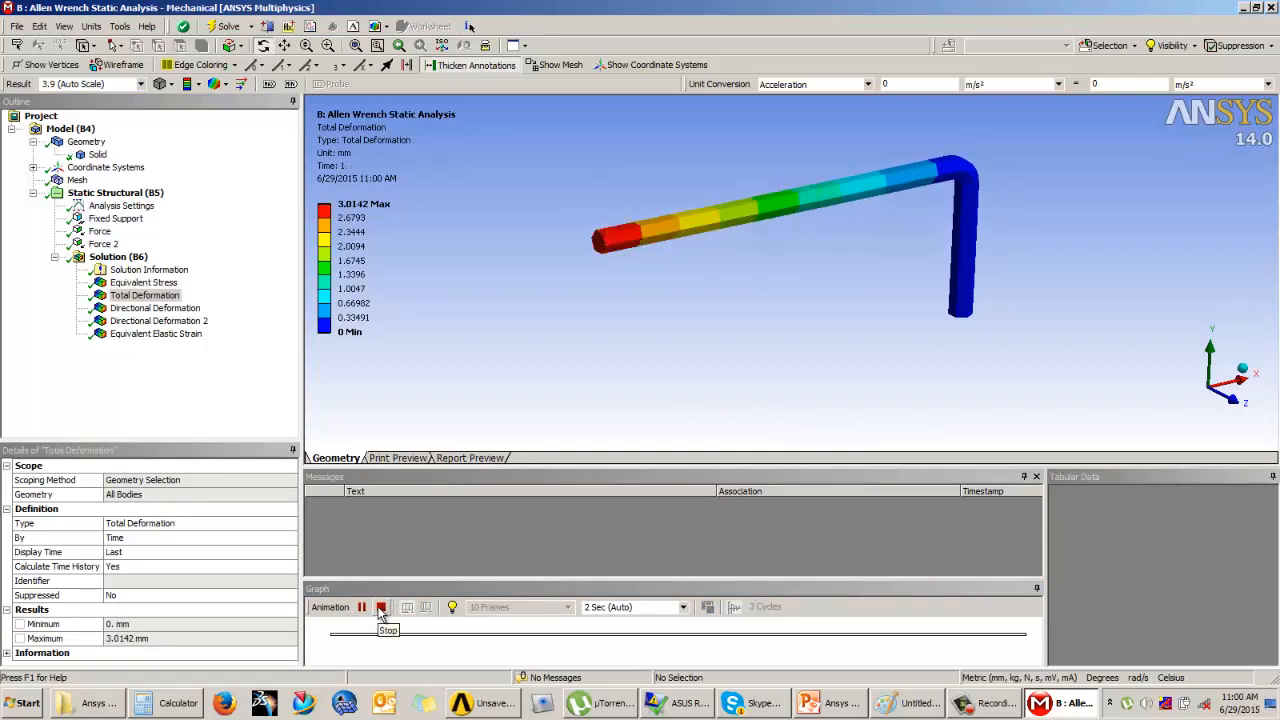
click(381, 607)
click(156, 333)
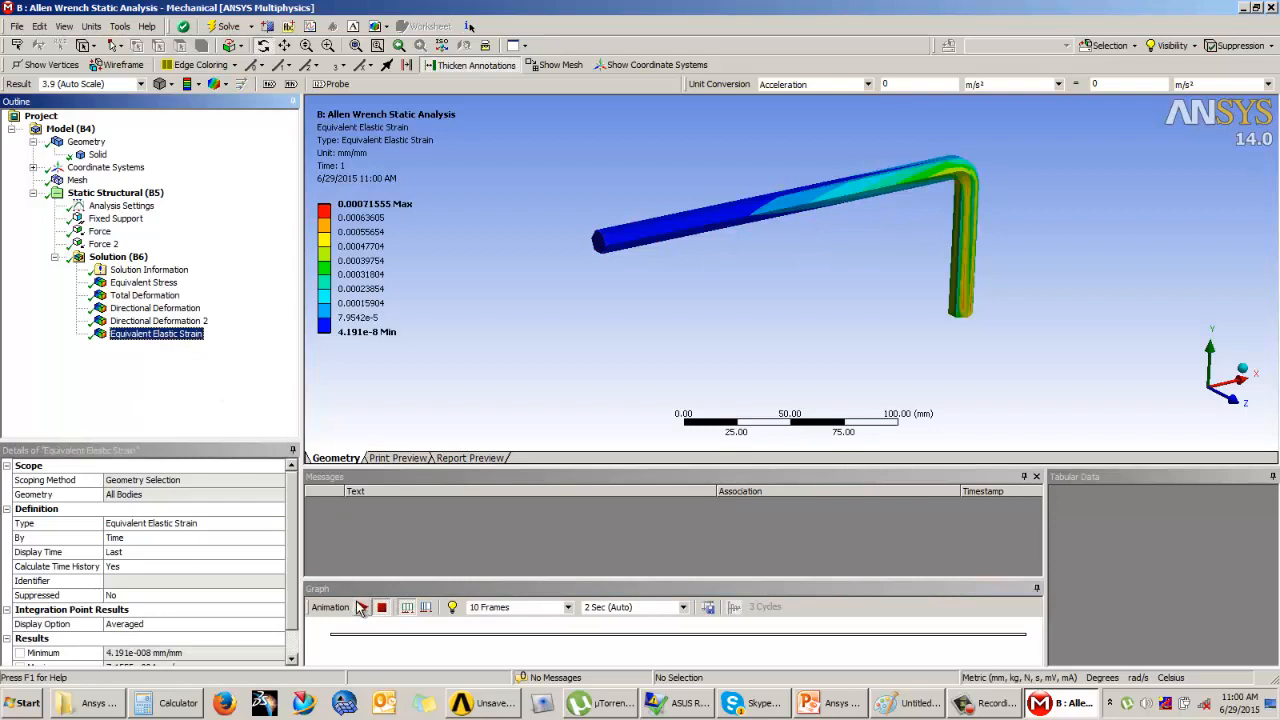
click(361, 607)
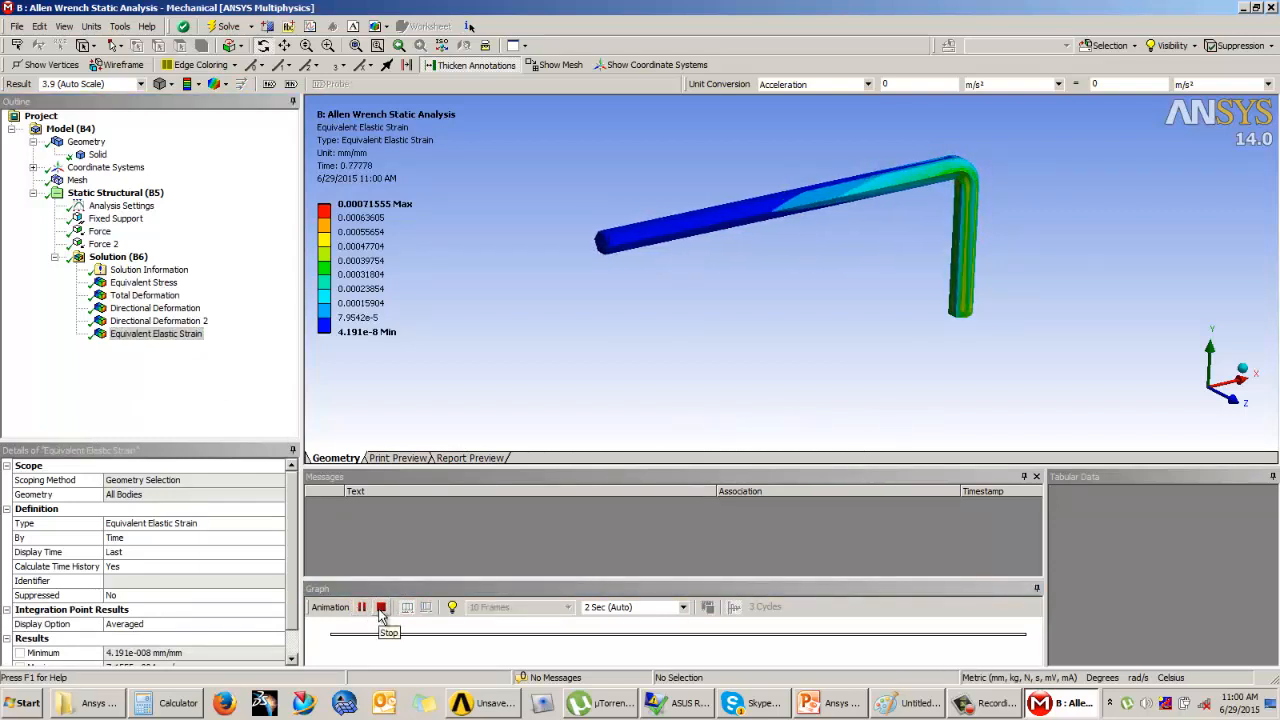
click(381, 607)
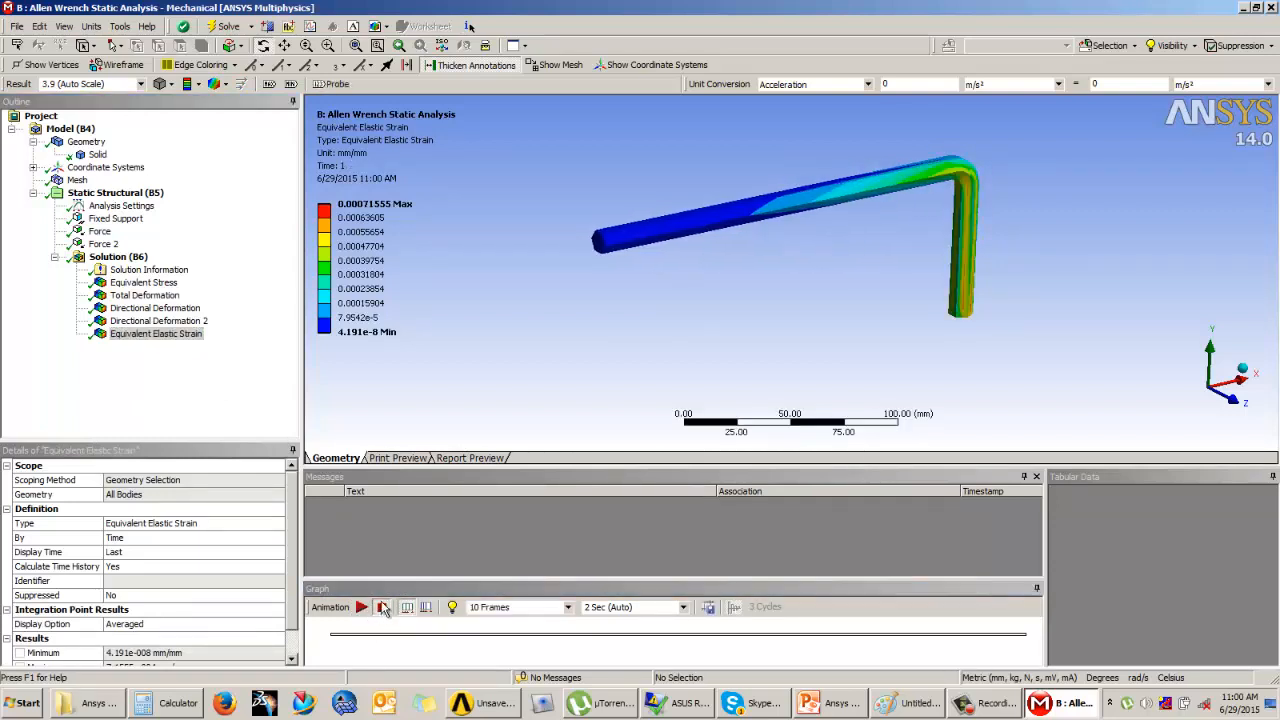
Step: Set the Equivalent Elastic Strain contour legend to ten colour bands
scroll(728, 344, up, 4)
scroll(736, 342, down, 2)
scroll(837, 196, down, 1)
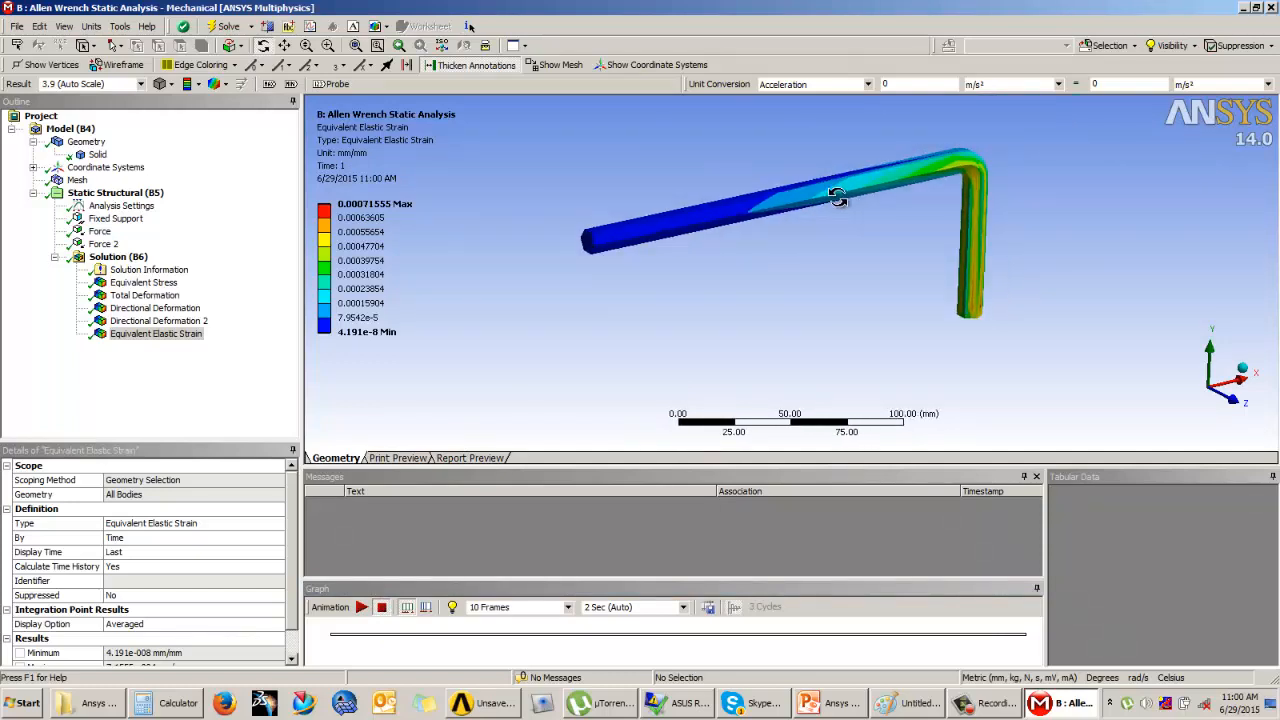
drag(837, 196, 838, 201)
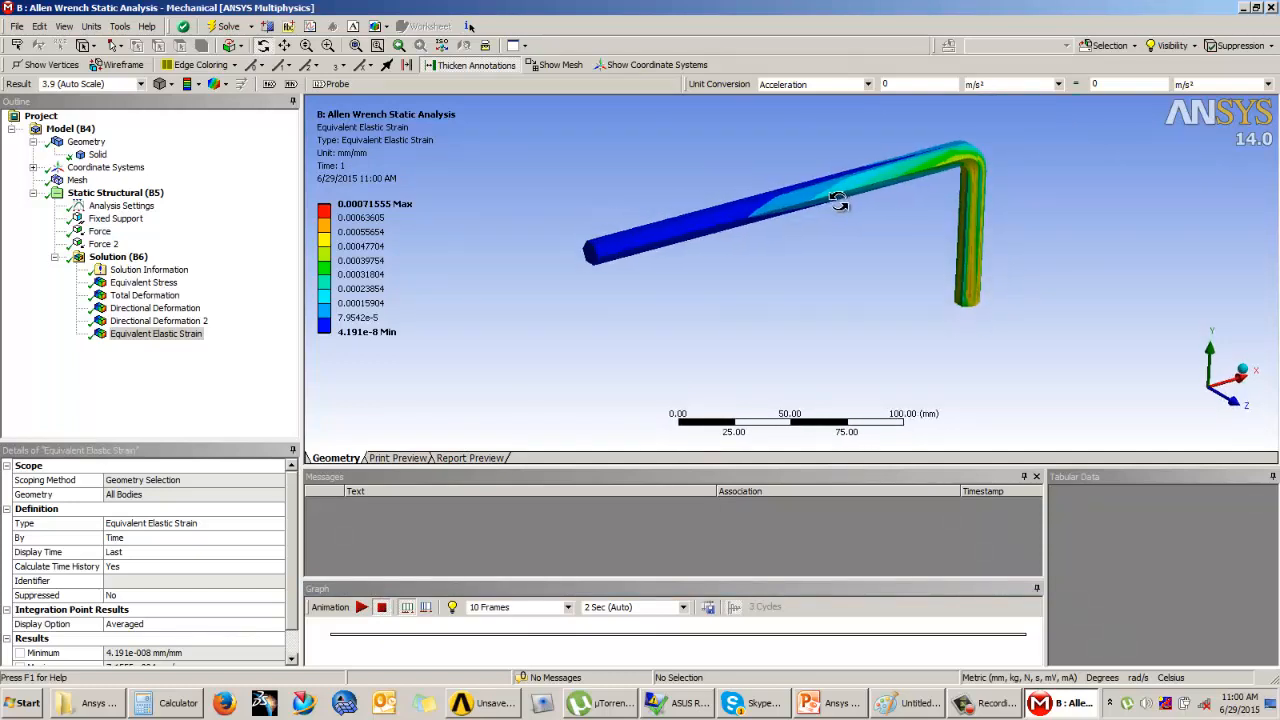
click(311, 205)
click(311, 205)
click(311, 205)
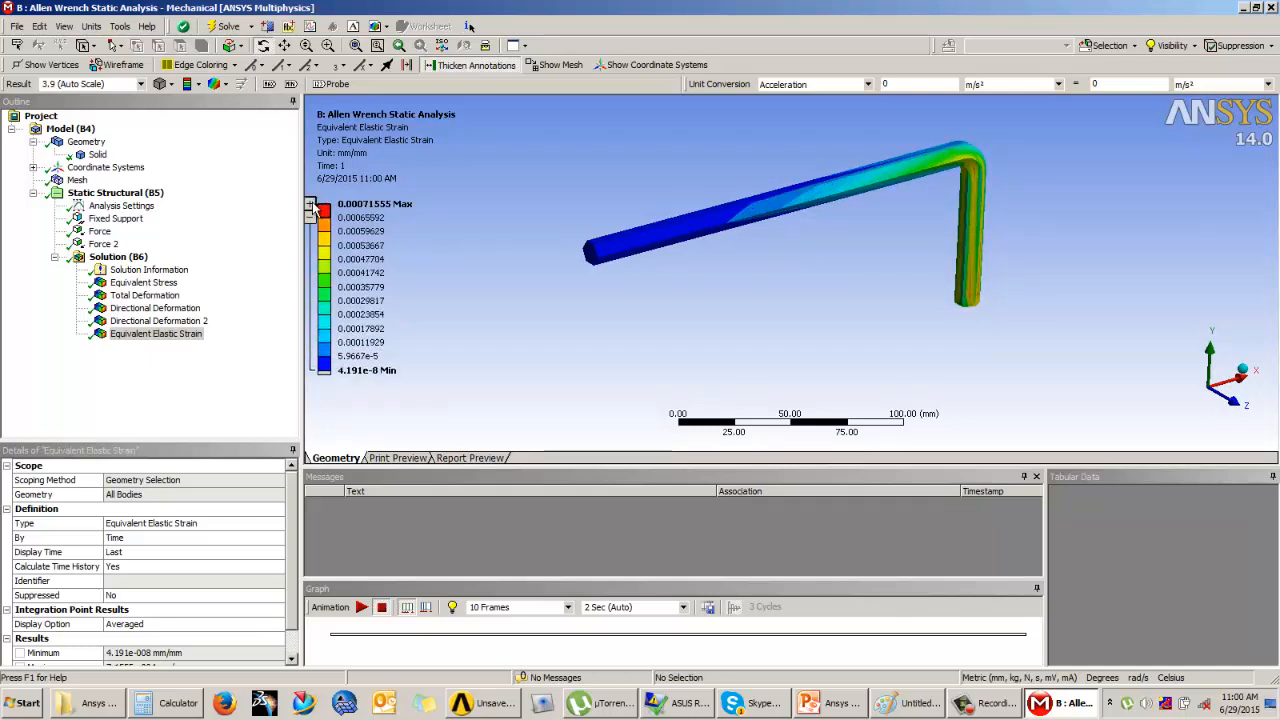
click(309, 216)
click(309, 216)
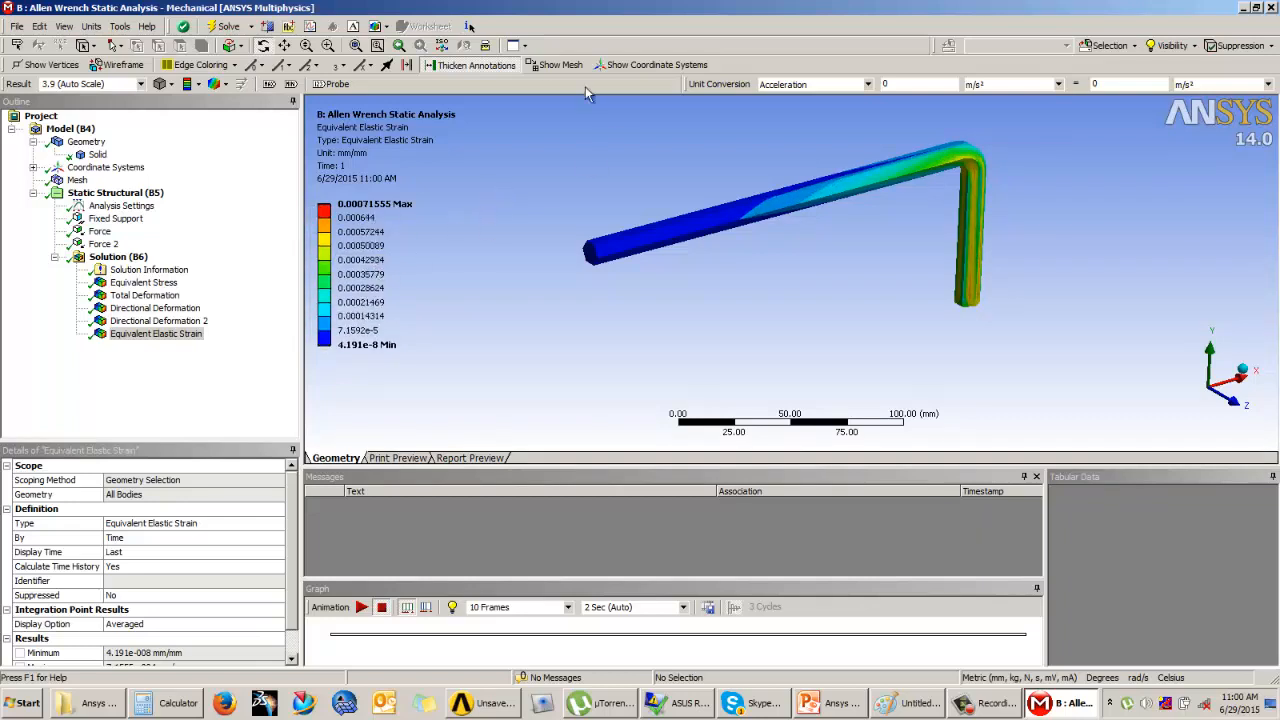
Step: Split the graphics area into four viewports and show the Geometry in the upper-left one and the Mesh in the lower-left one
click(518, 45)
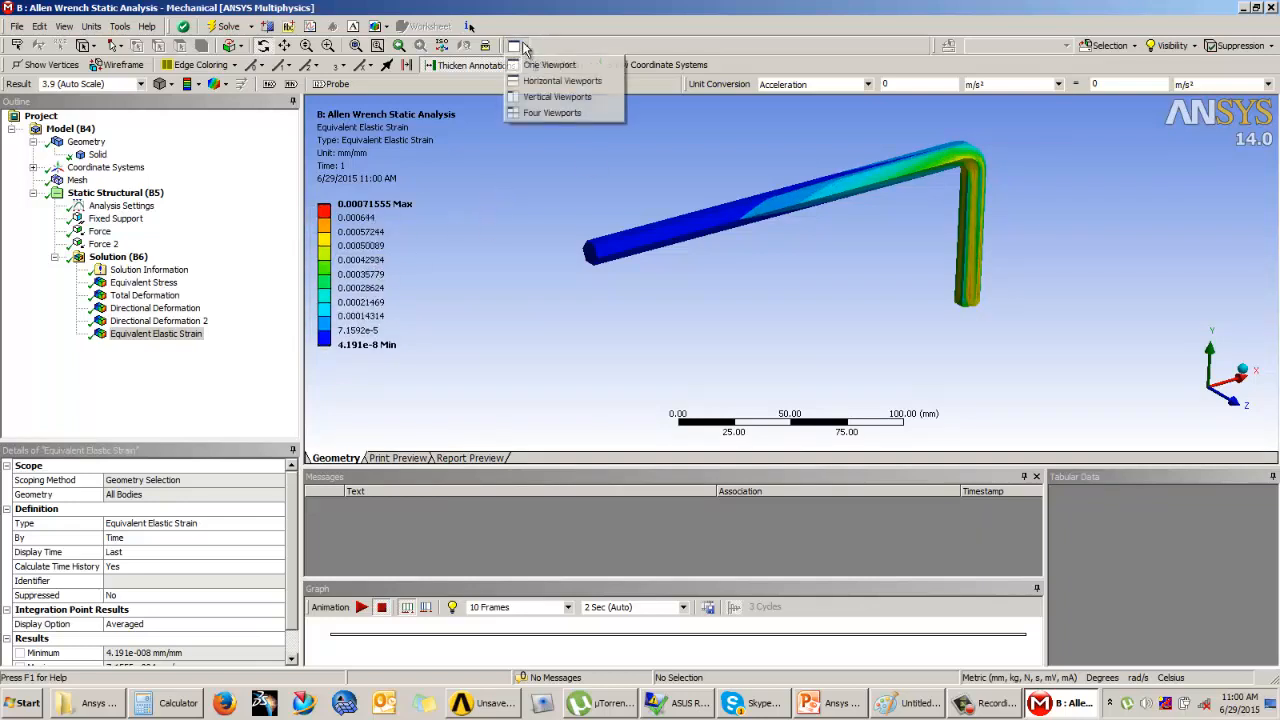
click(533, 113)
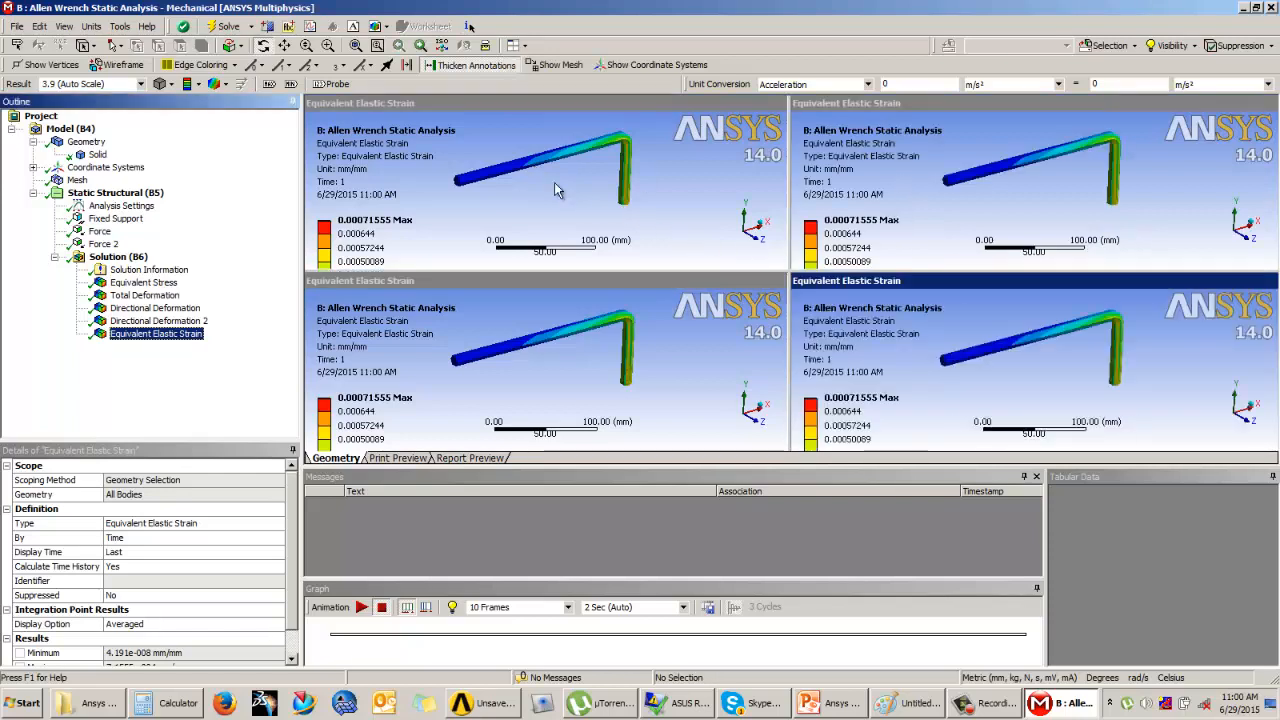
click(556, 189)
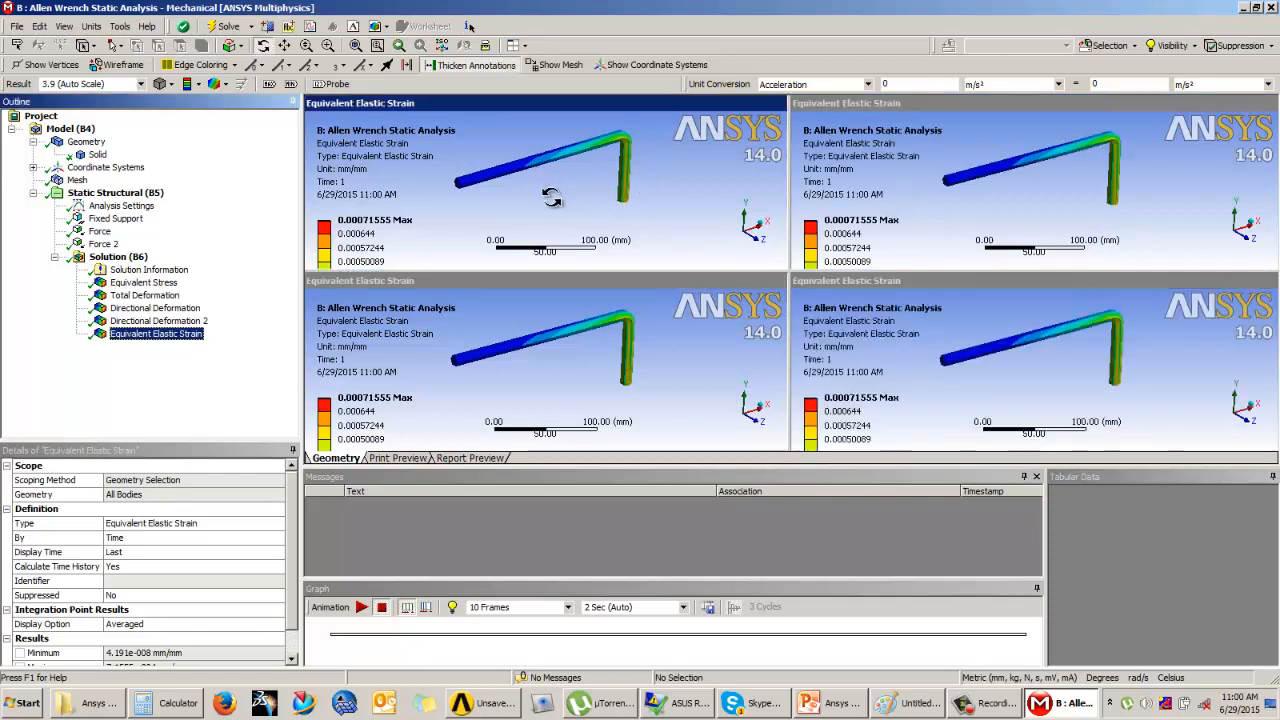
click(86, 141)
click(570, 368)
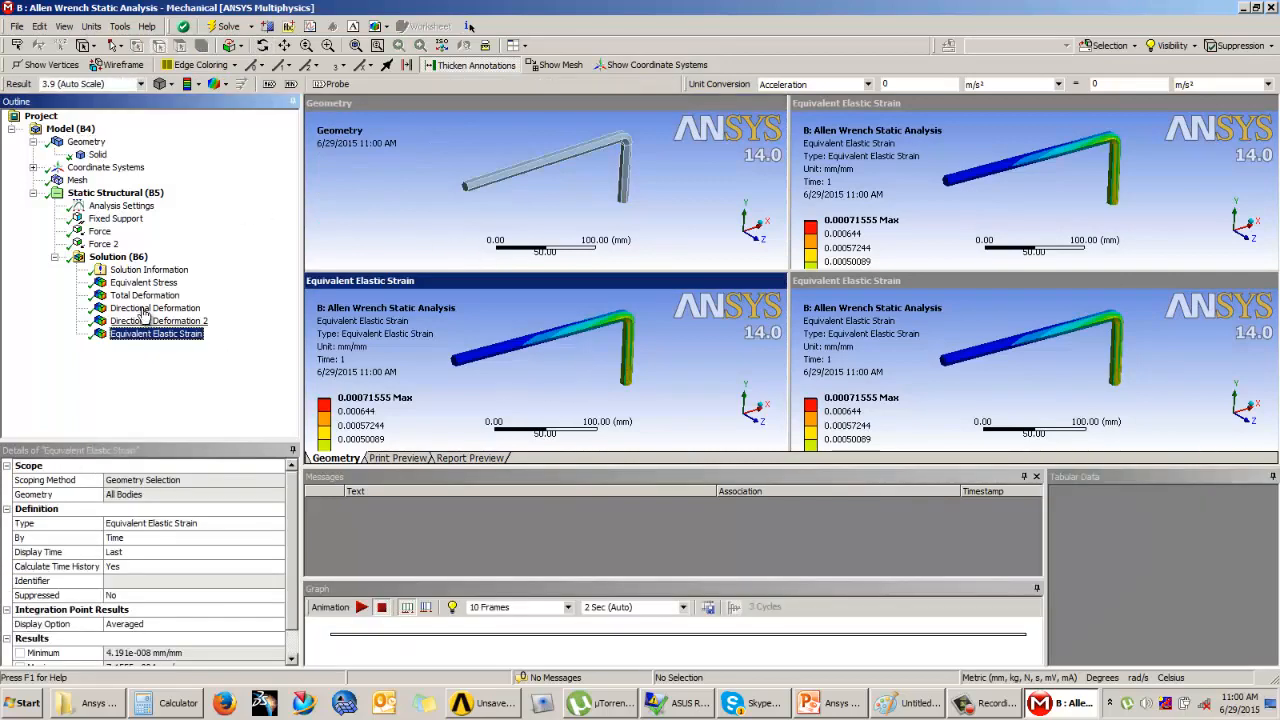
click(78, 180)
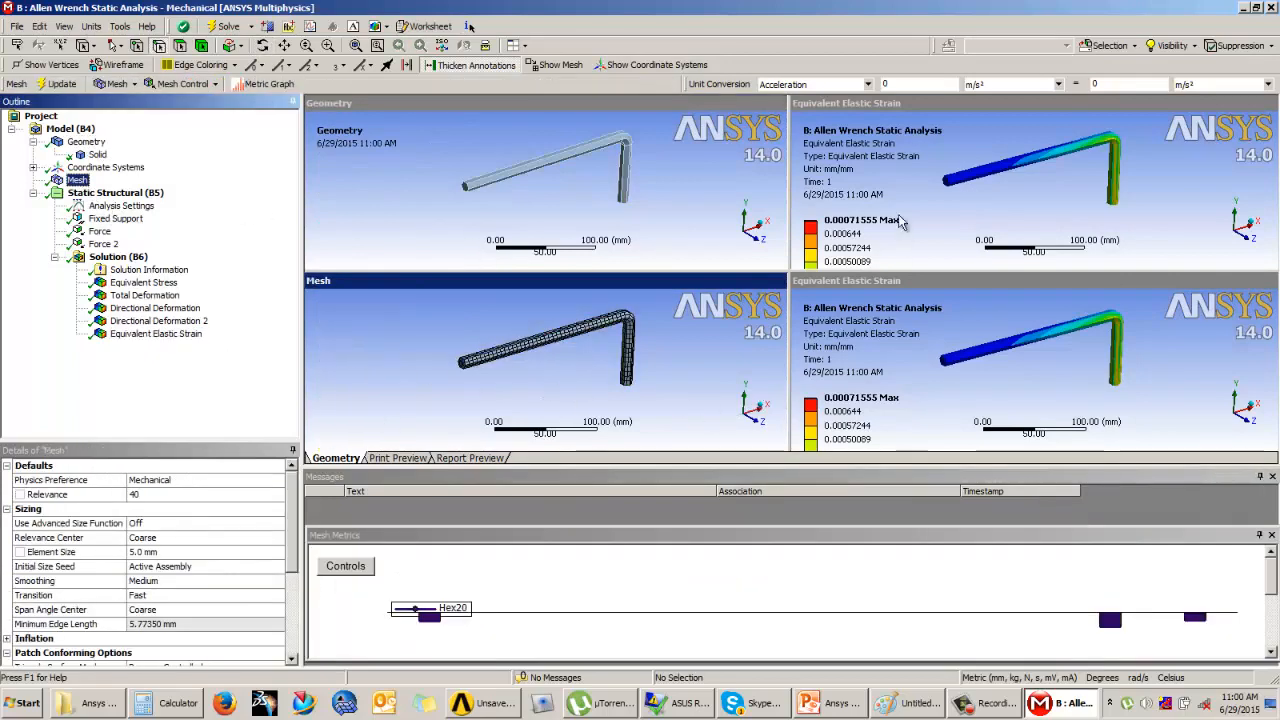
Step: Show the Equivalent Stress result in the upper-right viewport and Total Deformation in the lower-right viewport
click(180, 336)
click(144, 282)
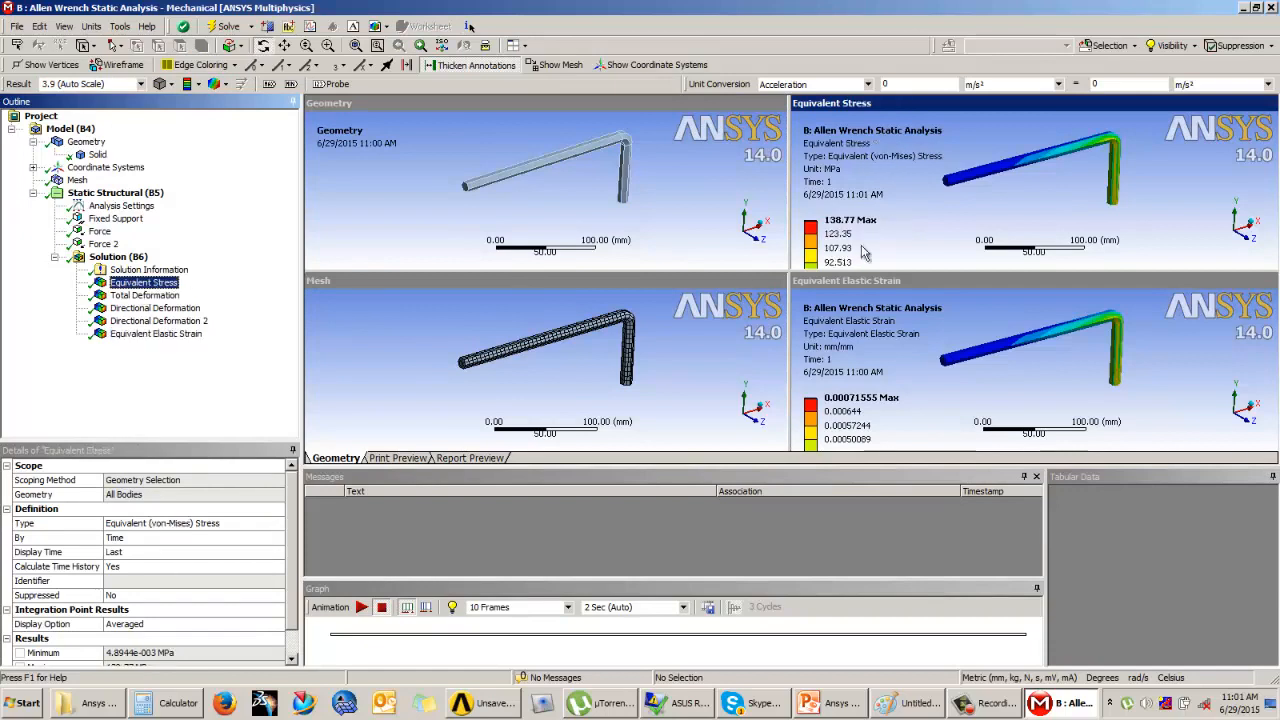
click(1022, 387)
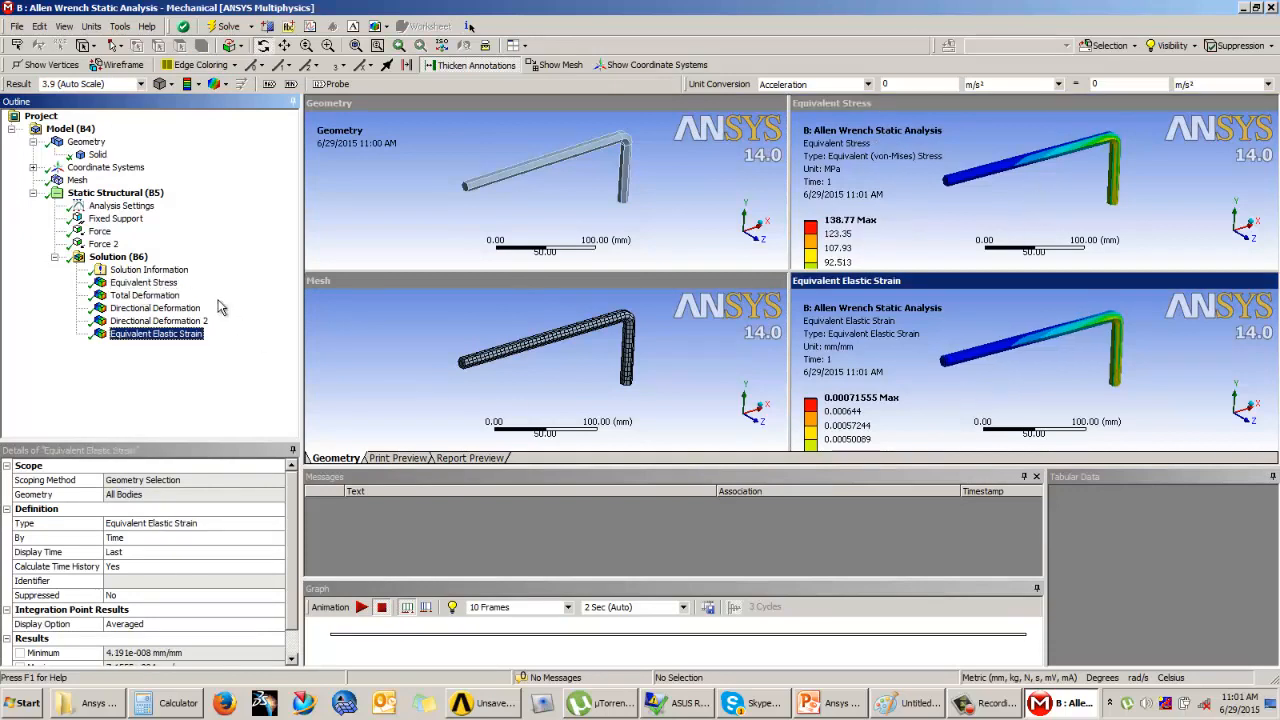
click(152, 297)
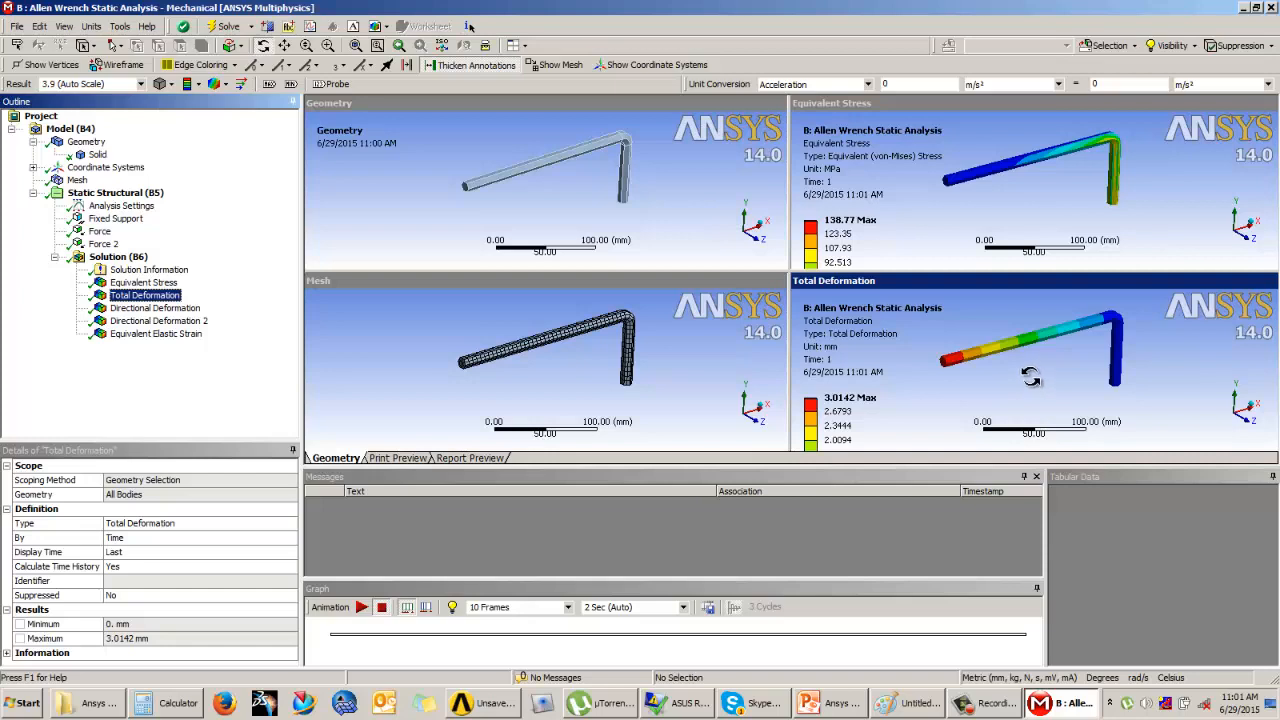
Step: Return to a single viewport and examine the Total Deformation contour along the wrench
click(524, 45)
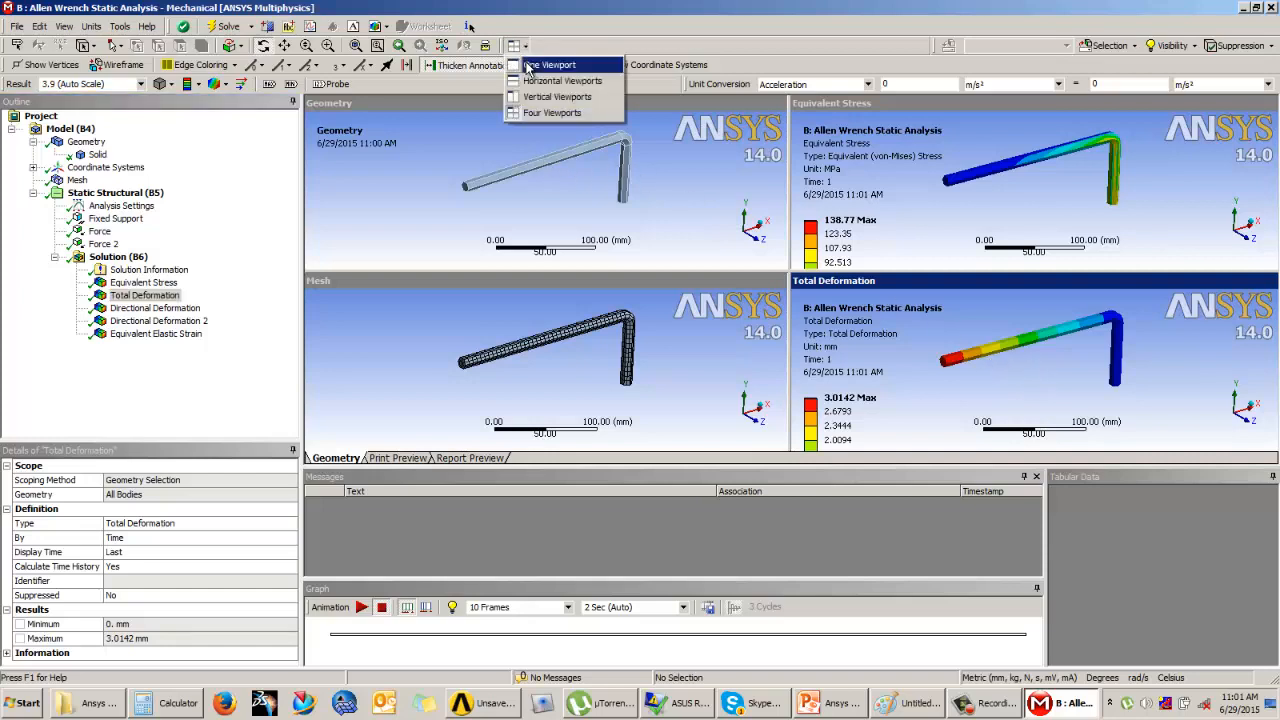
click(528, 66)
middle_drag(640, 310, 781, 252)
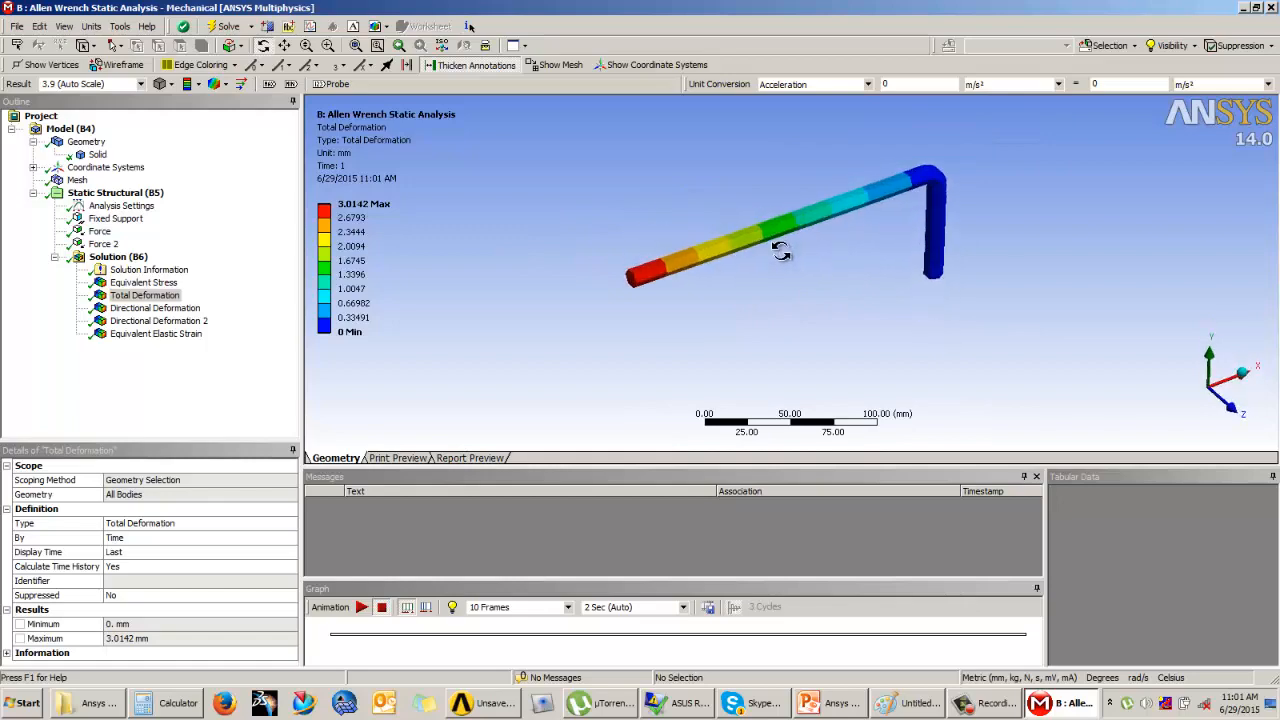
Step: Switch to the PowerPoint presentation and review the Allen wrench problem statement on the Example 1 slide
click(843, 708)
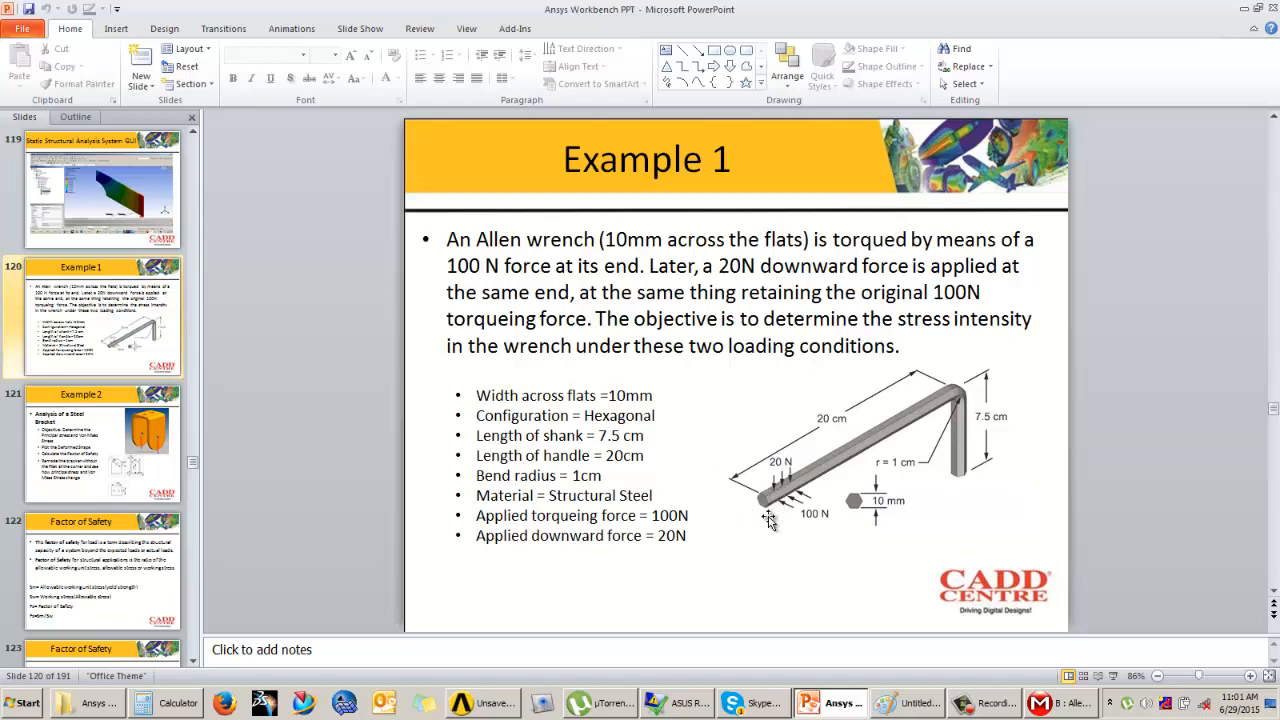
click(996, 706)
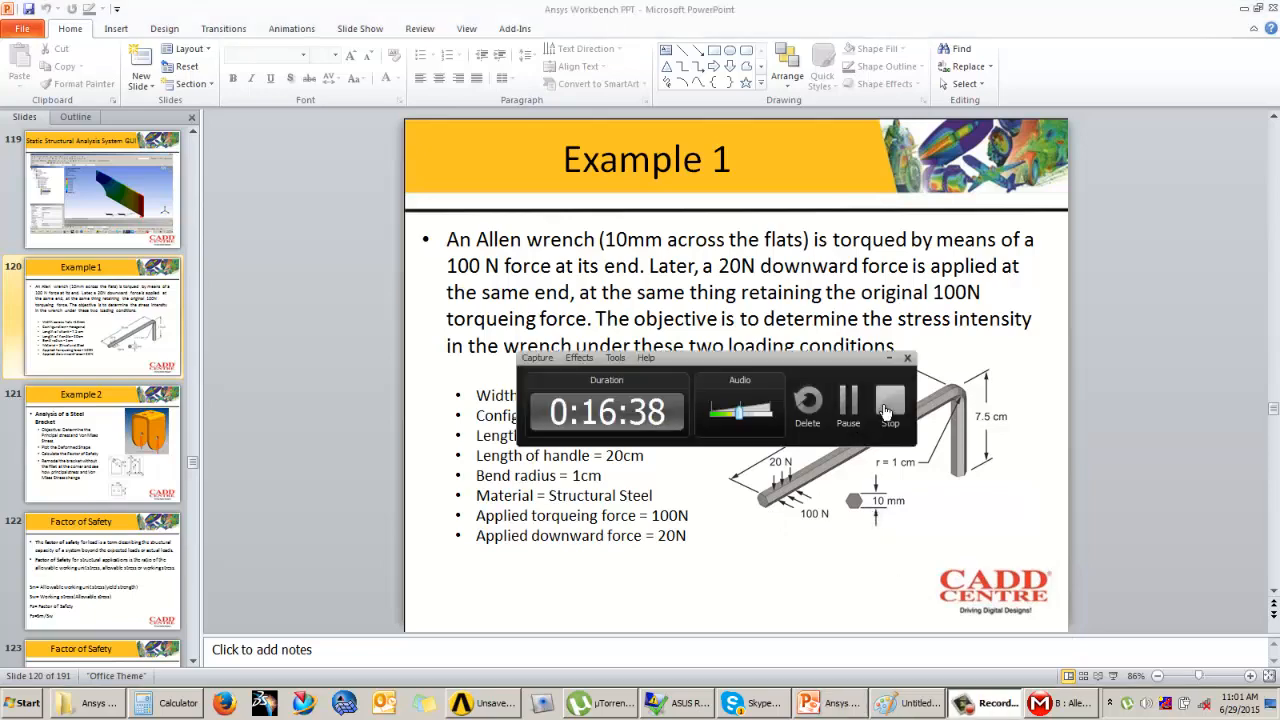